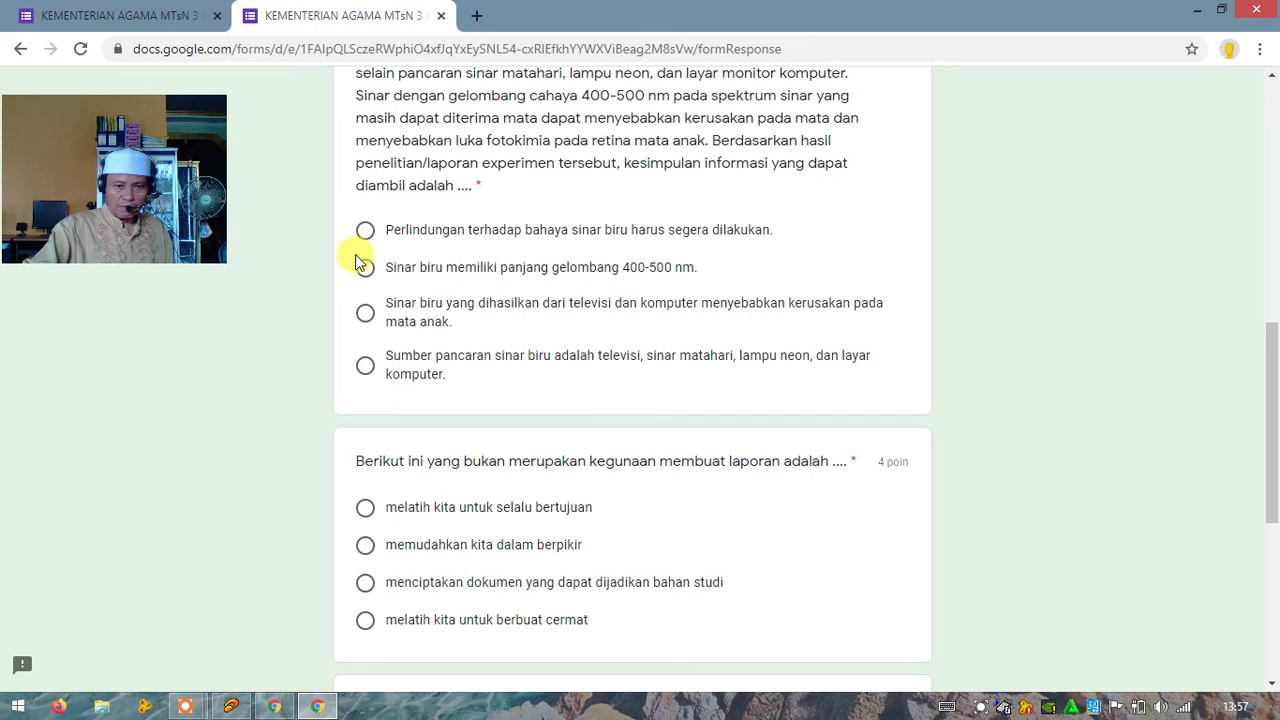
Step: Answer 'melatih kita untuk selalu bertujuan' and the aloe soap question's first option, then continue
{"action": "scroll", "coordinate": [540, 300], "scroll_direction": "down", "scroll_amount": 2}
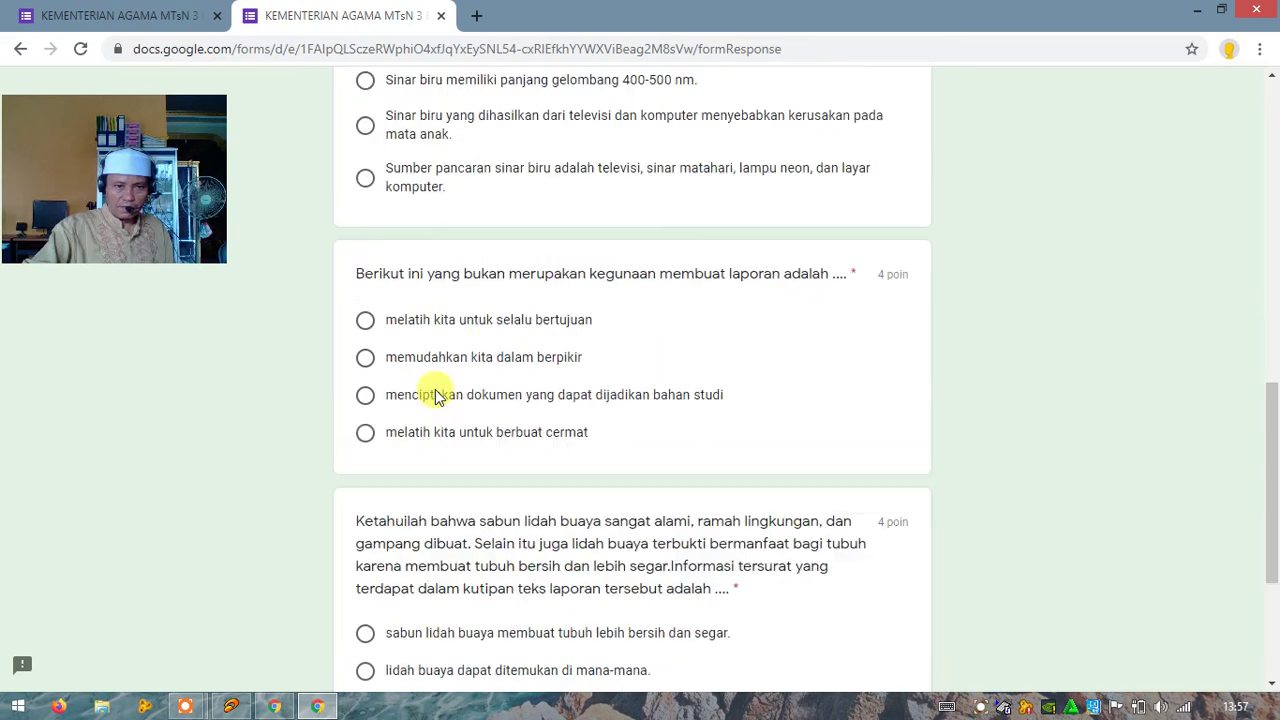
{"action": "left_click", "coordinate": [496, 323]}
{"action": "scroll", "coordinate": [560, 328], "scroll_direction": "down", "scroll_amount": 2}
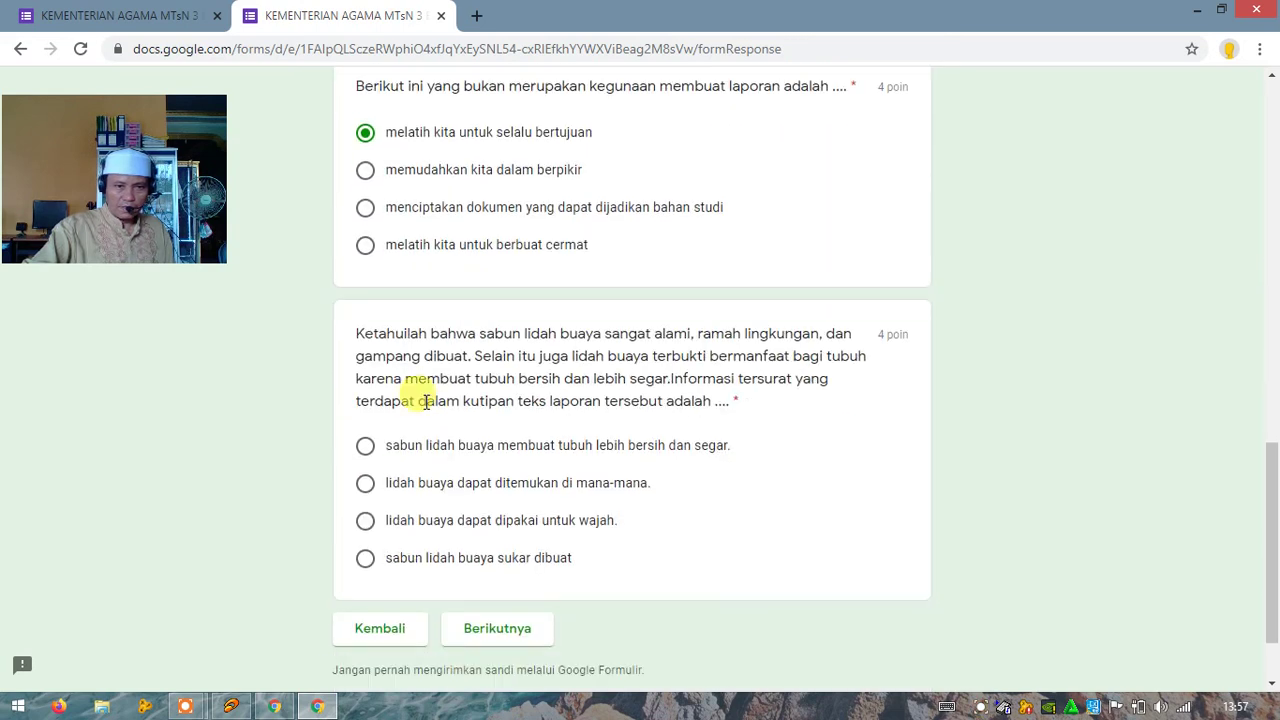
{"action": "left_click", "coordinate": [535, 445]}
{"action": "scroll", "coordinate": [560, 390], "scroll_direction": "down", "scroll_amount": 1}
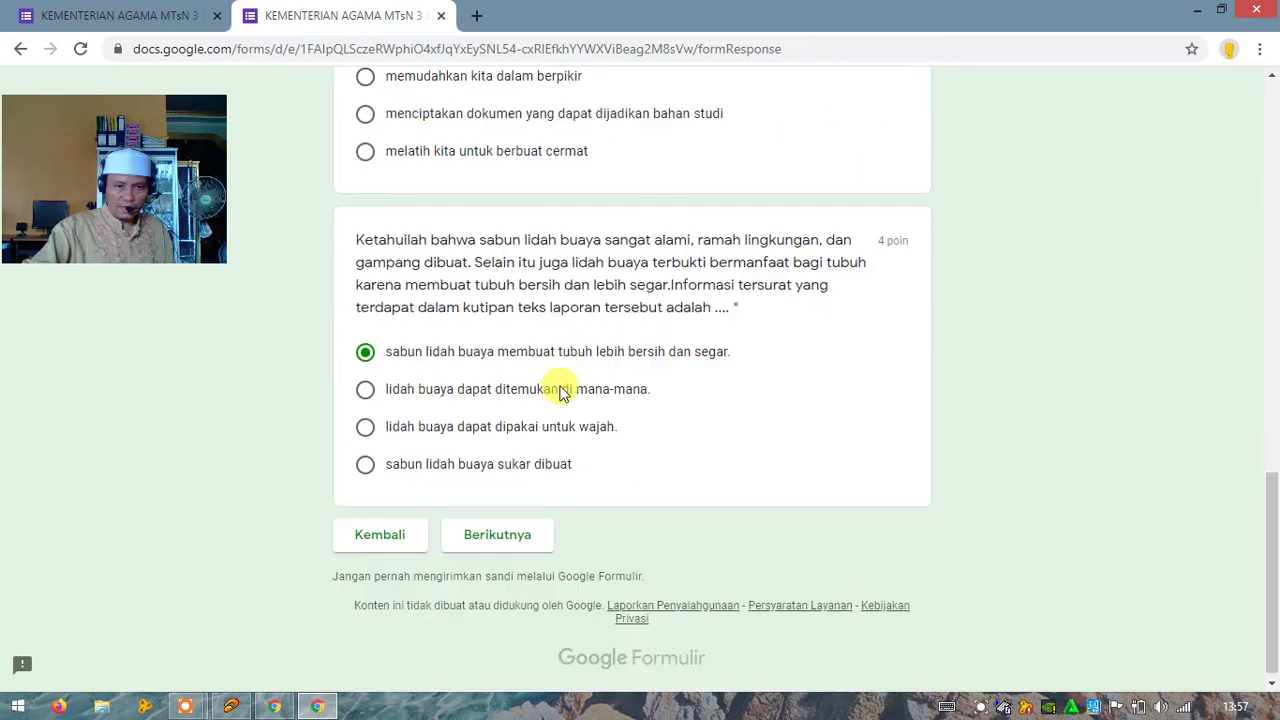
{"action": "left_click", "coordinate": [513, 541]}
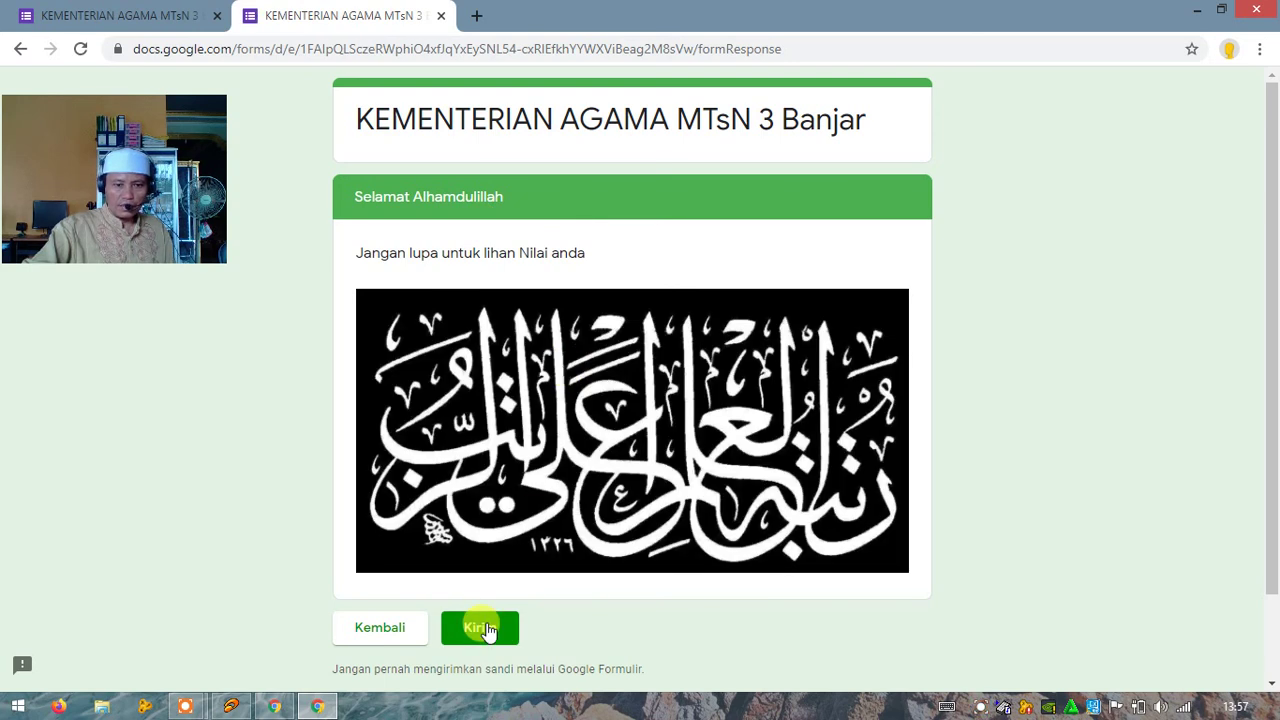
Step: Submit the answers with Kirim and view the 5/21 total score
{"action": "left_click", "coordinate": [488, 630]}
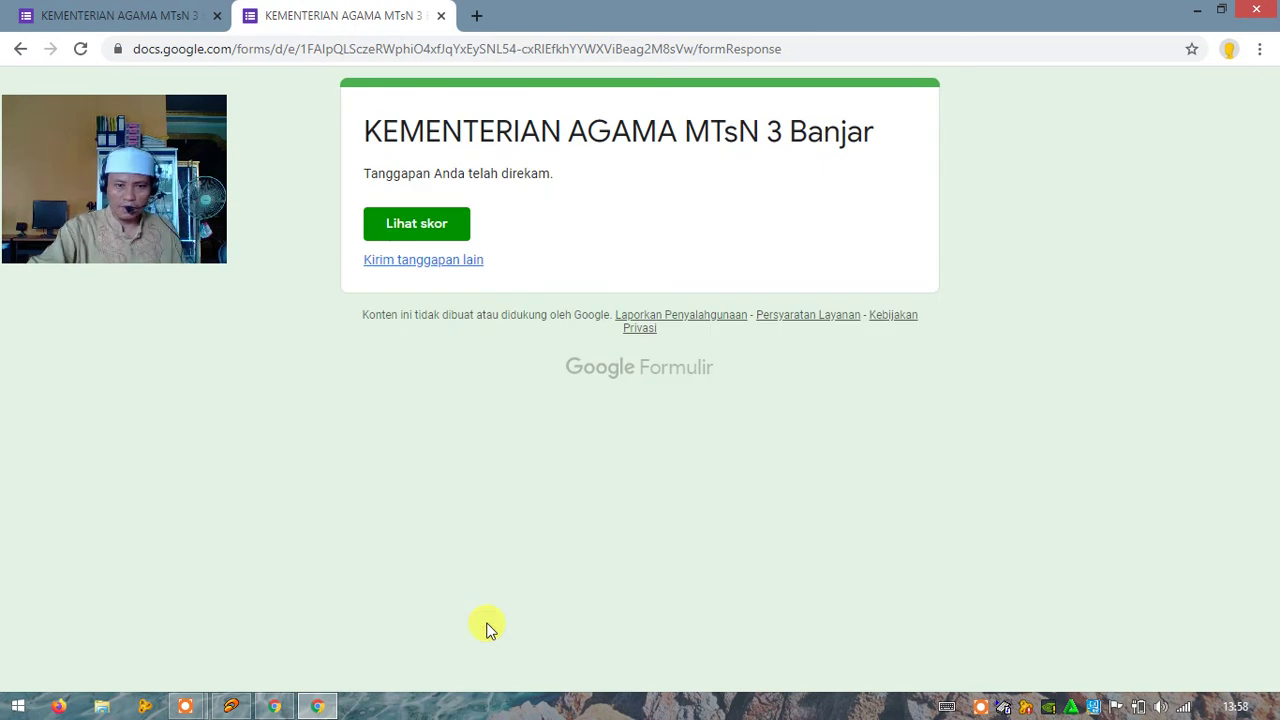
{"action": "left_click", "coordinate": [456, 226]}
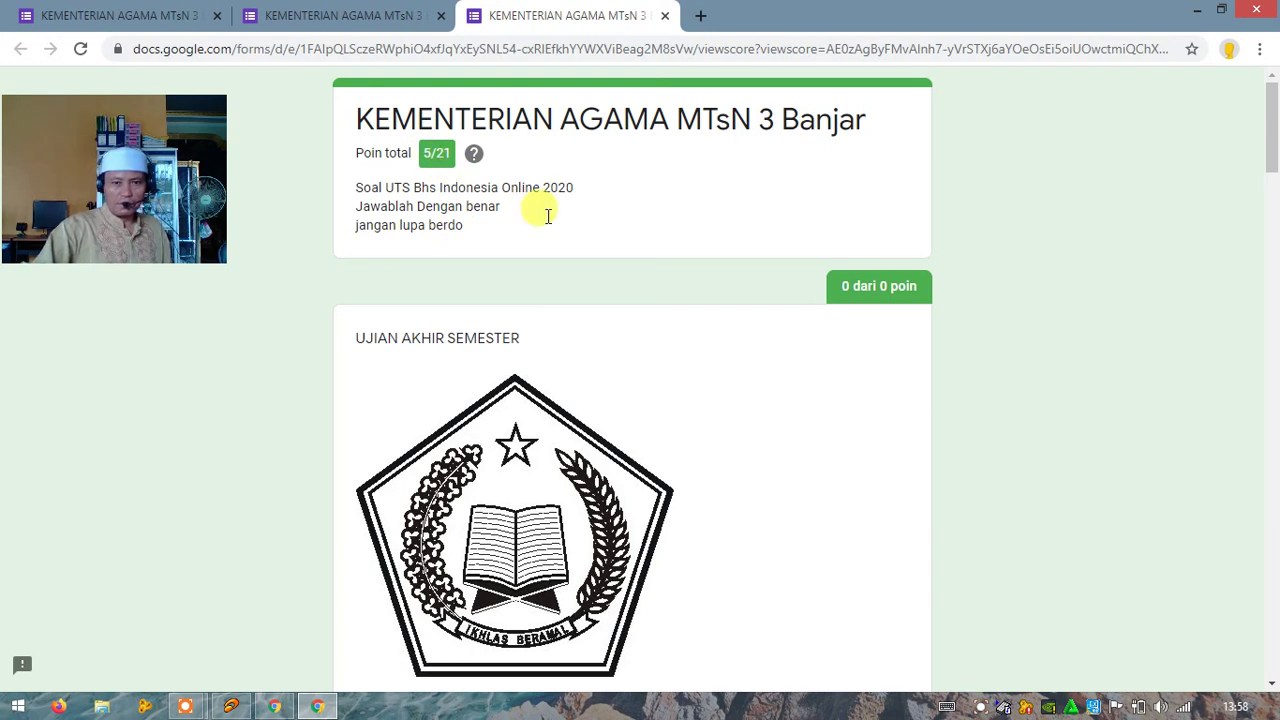
{"action": "scroll", "coordinate": [659, 417], "scroll_direction": "down", "scroll_amount": 1}
{"action": "scroll", "coordinate": [659, 417], "scroll_direction": "down", "scroll_amount": 5}
{"action": "scroll", "coordinate": [659, 417], "scroll_direction": "down", "scroll_amount": 5}
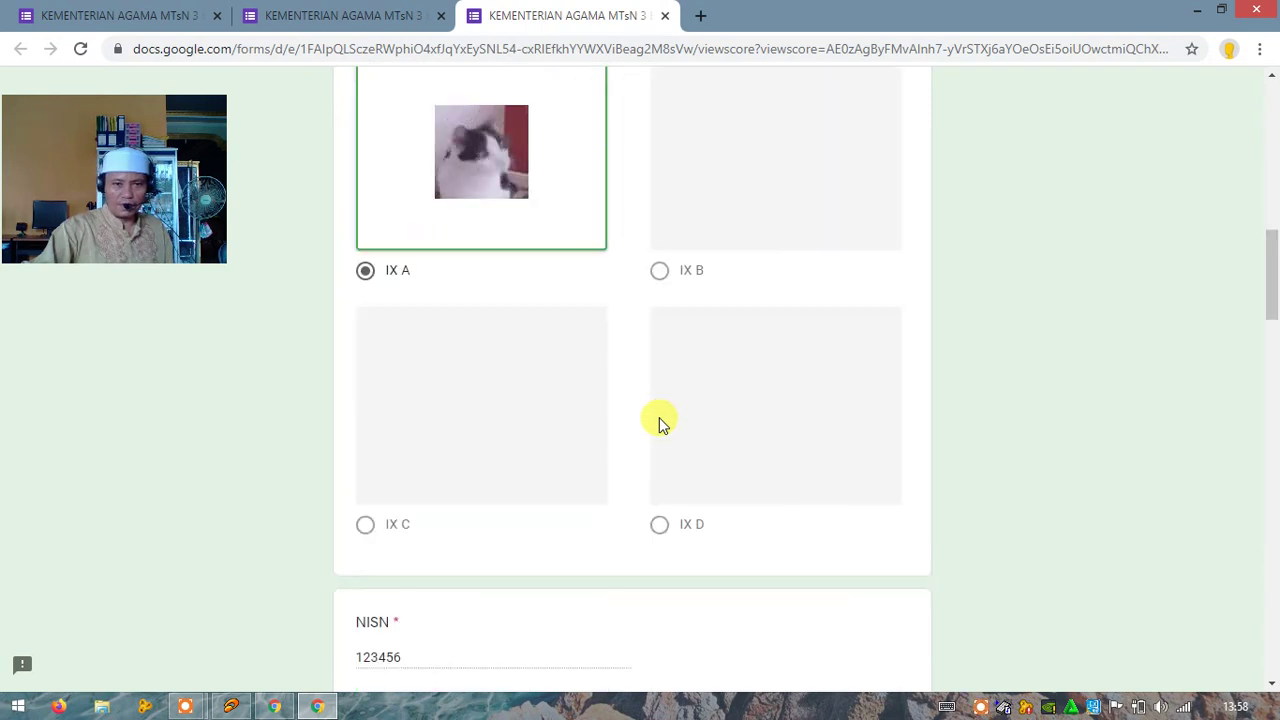
{"action": "scroll", "coordinate": [659, 417], "scroll_direction": "down", "scroll_amount": 8}
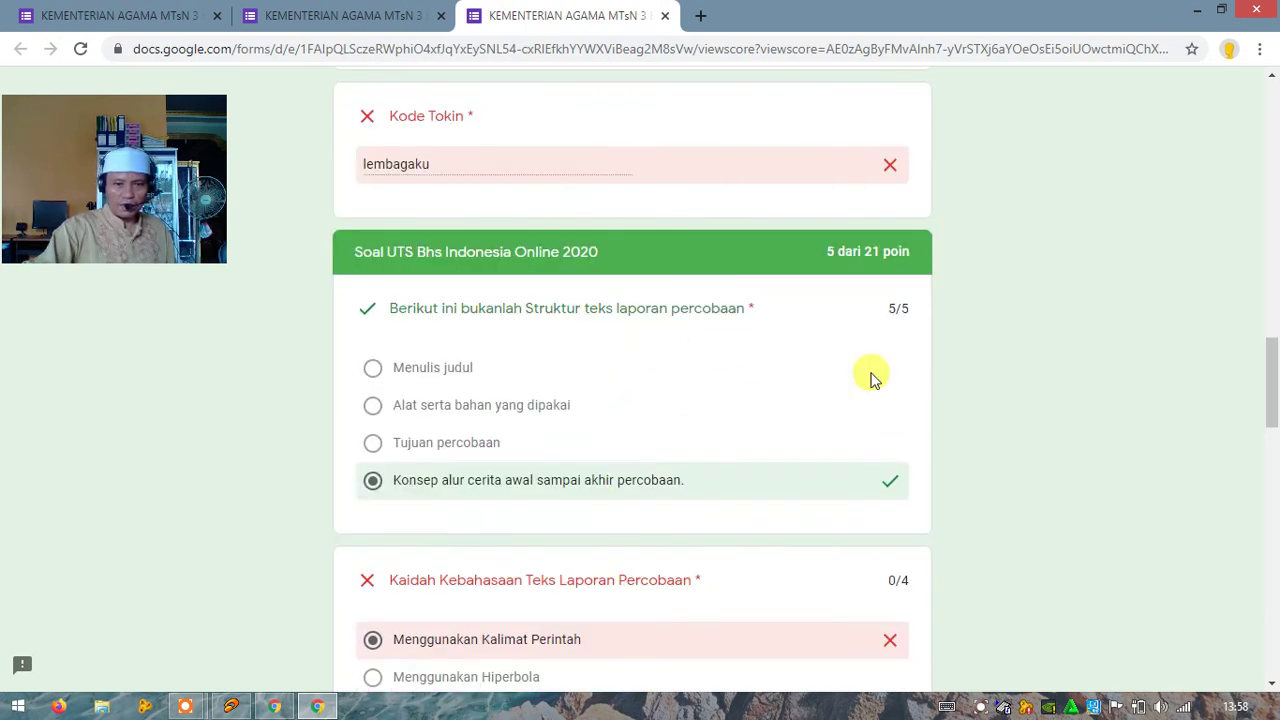
{"action": "scroll", "coordinate": [799, 424], "scroll_direction": "down", "scroll_amount": 4}
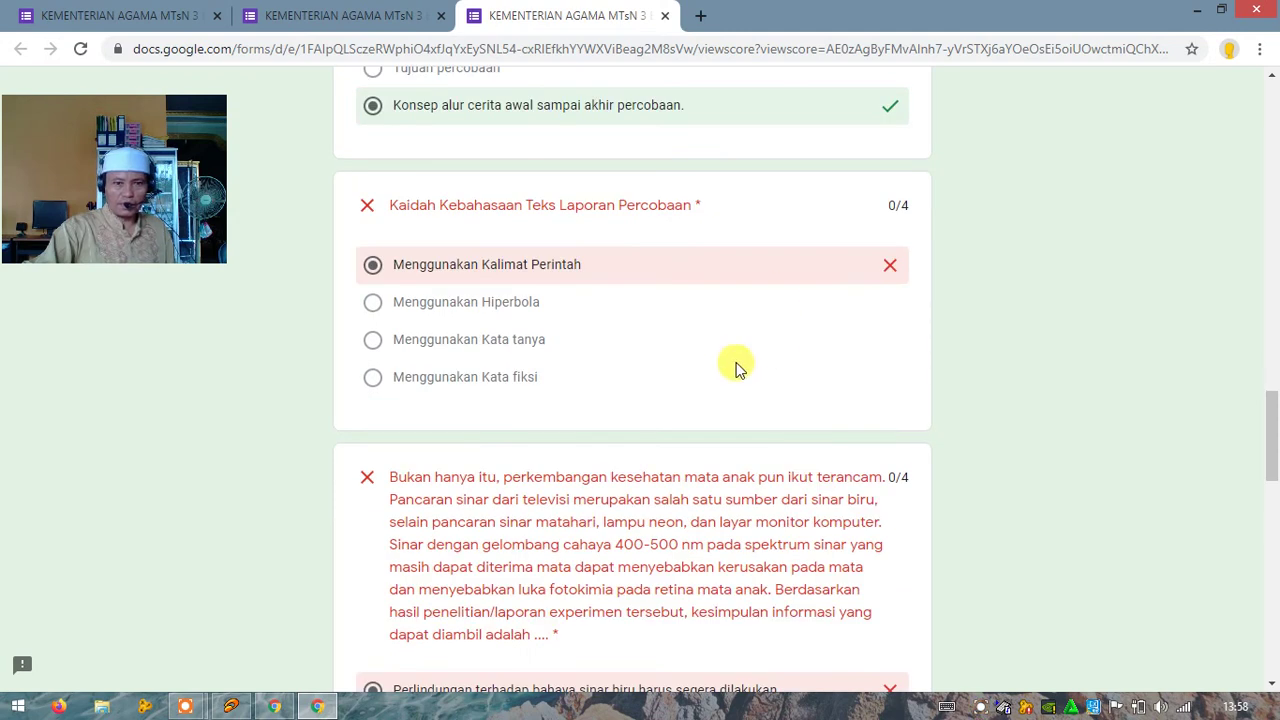
{"action": "scroll", "coordinate": [735, 368], "scroll_direction": "down", "scroll_amount": 3}
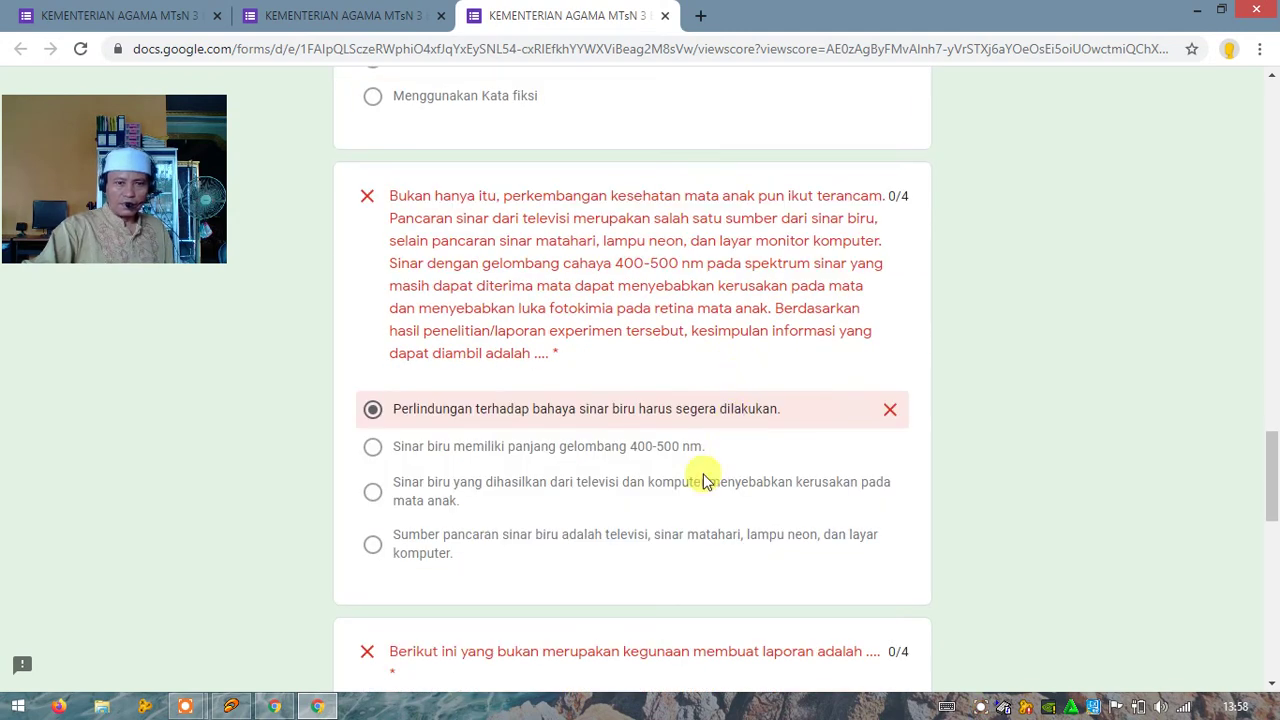
{"action": "scroll", "coordinate": [729, 535], "scroll_direction": "down", "scroll_amount": 3}
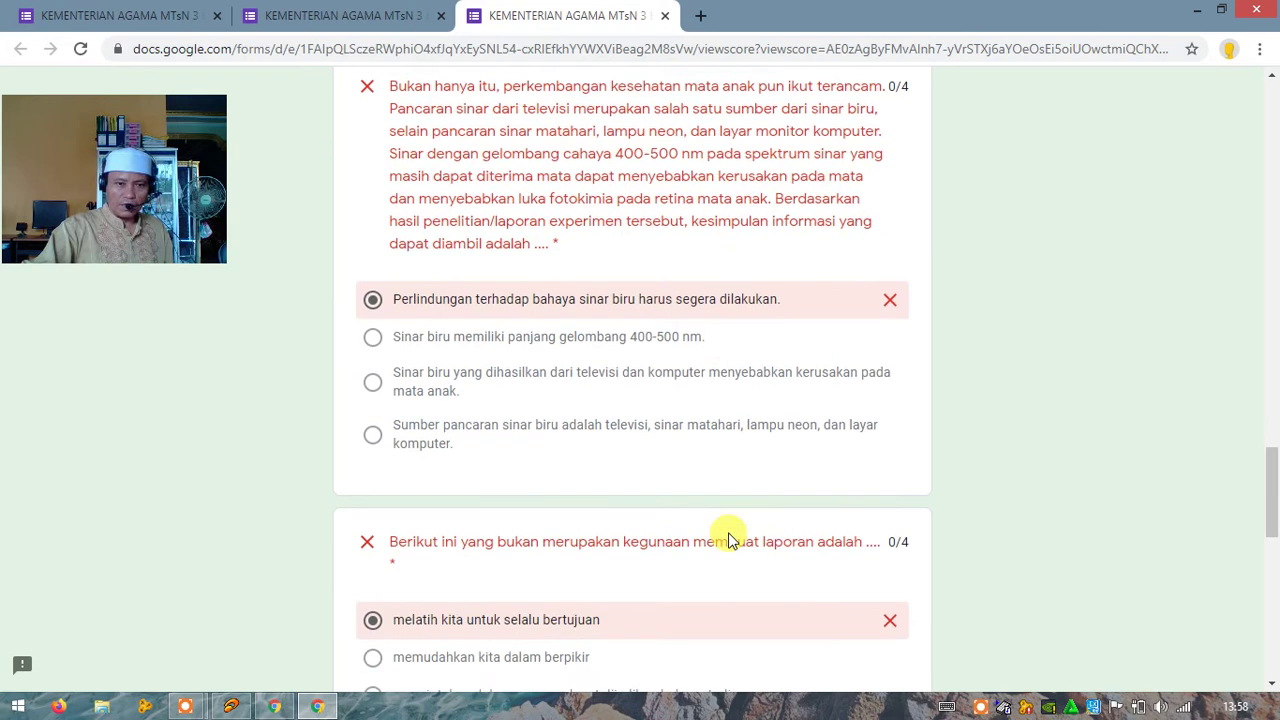
{"action": "scroll", "coordinate": [729, 540], "scroll_direction": "down", "scroll_amount": 8}
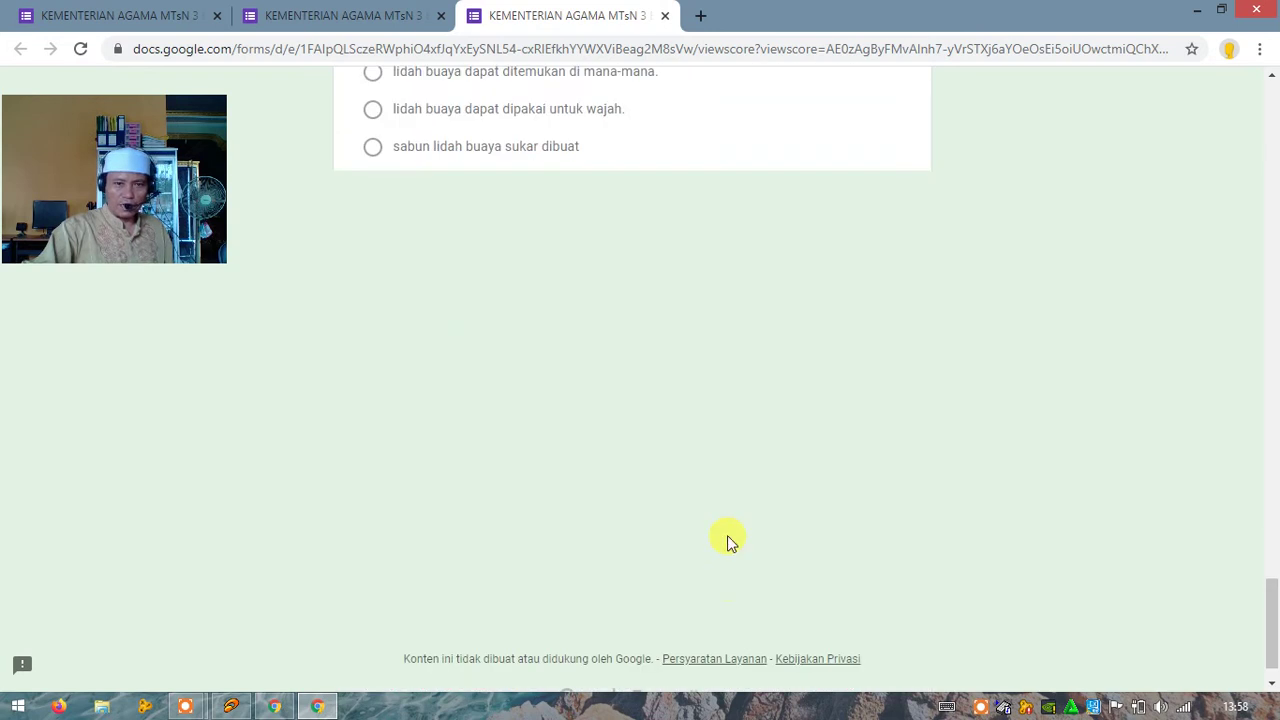
{"action": "scroll", "coordinate": [729, 540], "scroll_direction": "up", "scroll_amount": 10}
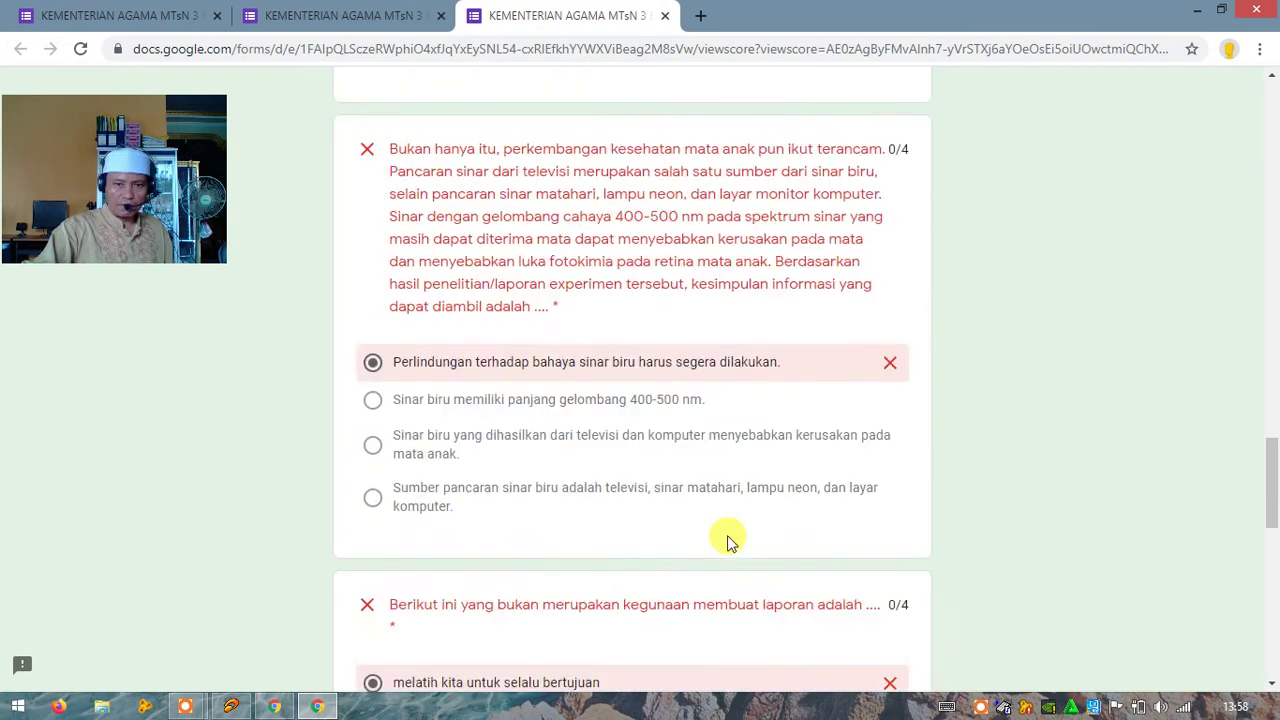
{"action": "scroll", "coordinate": [729, 540], "scroll_direction": "up", "scroll_amount": 10}
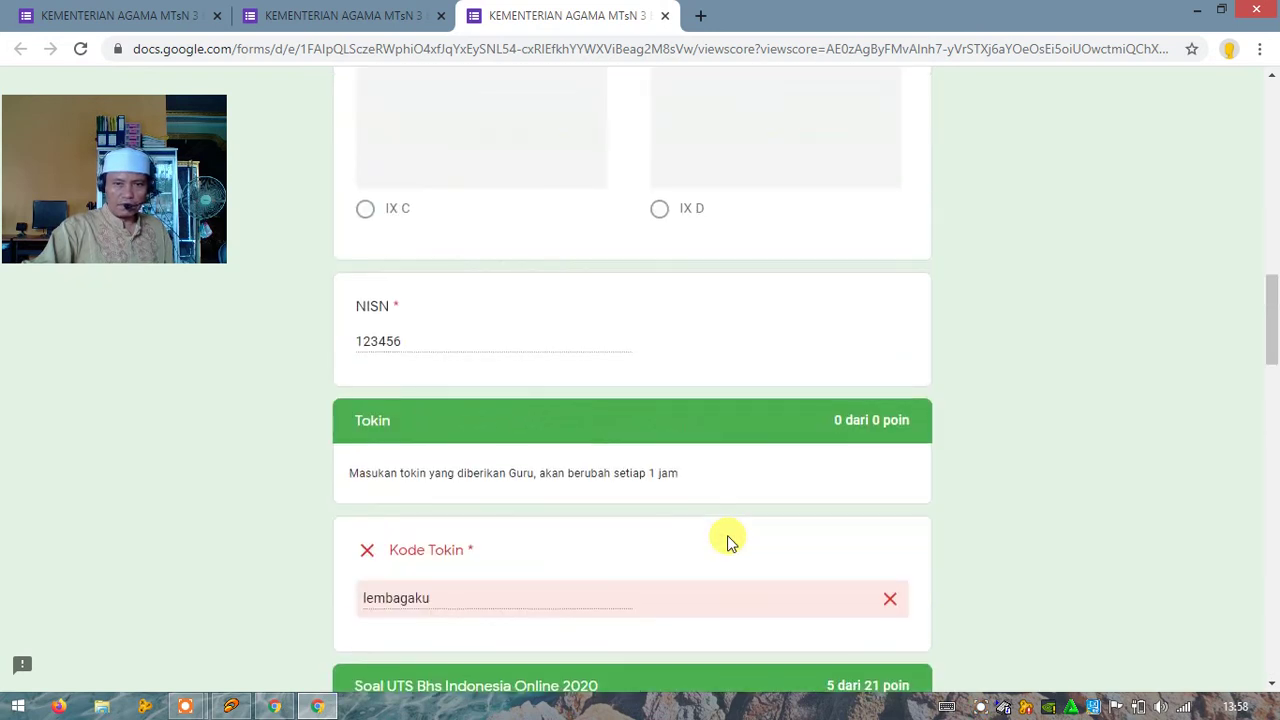
{"action": "scroll", "coordinate": [727, 540], "scroll_direction": "up", "scroll_amount": 10}
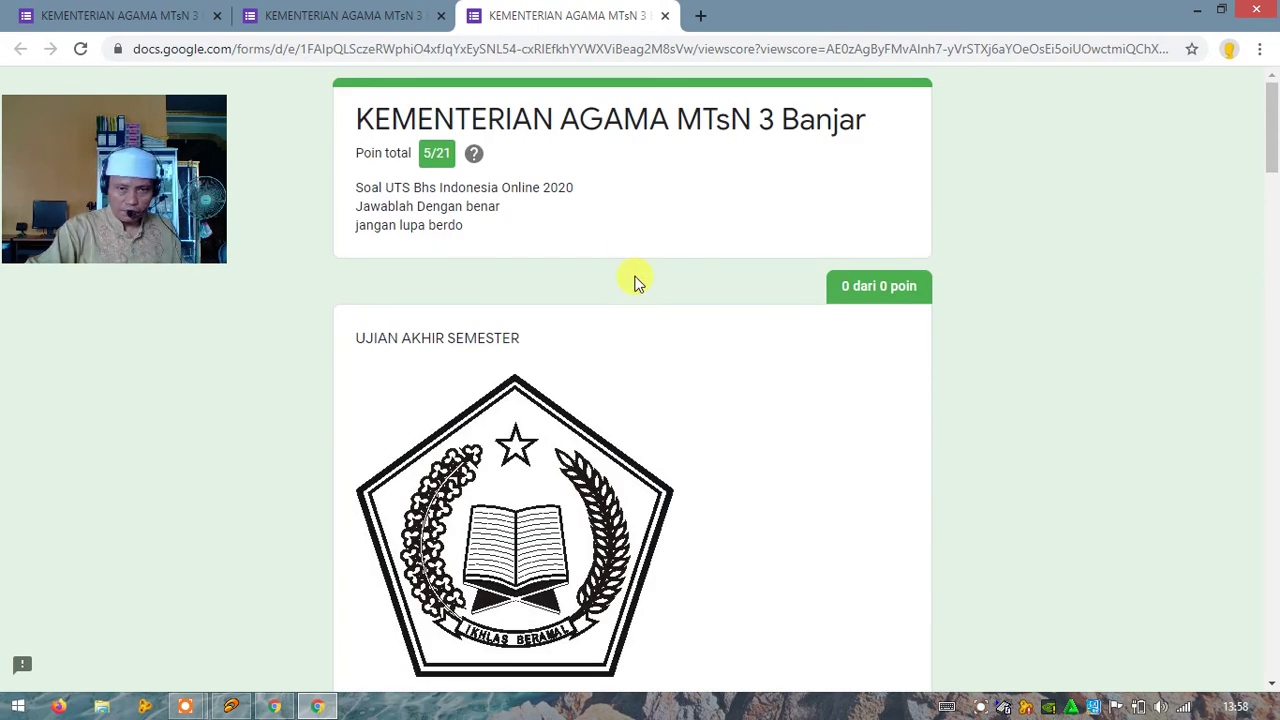
Step: Close the score and submission-confirmation tabs to return to the form
{"action": "left_click", "coordinate": [665, 17]}
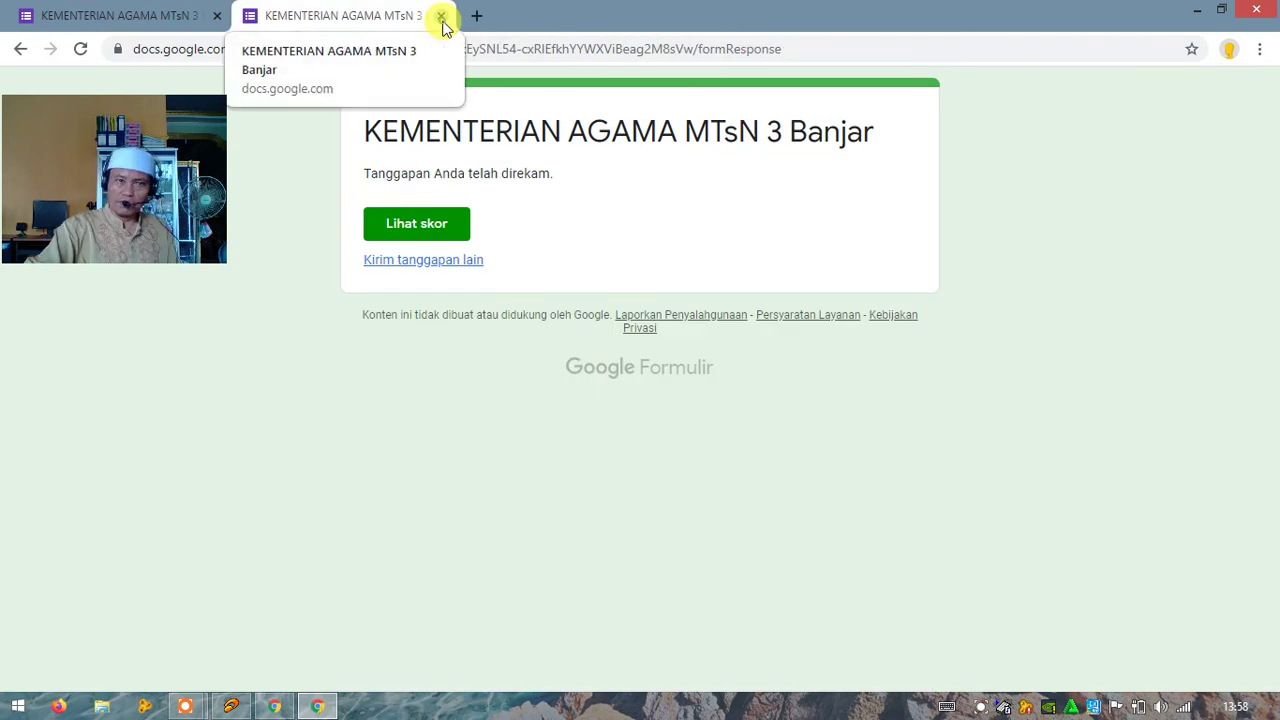
{"action": "left_click", "coordinate": [441, 17]}
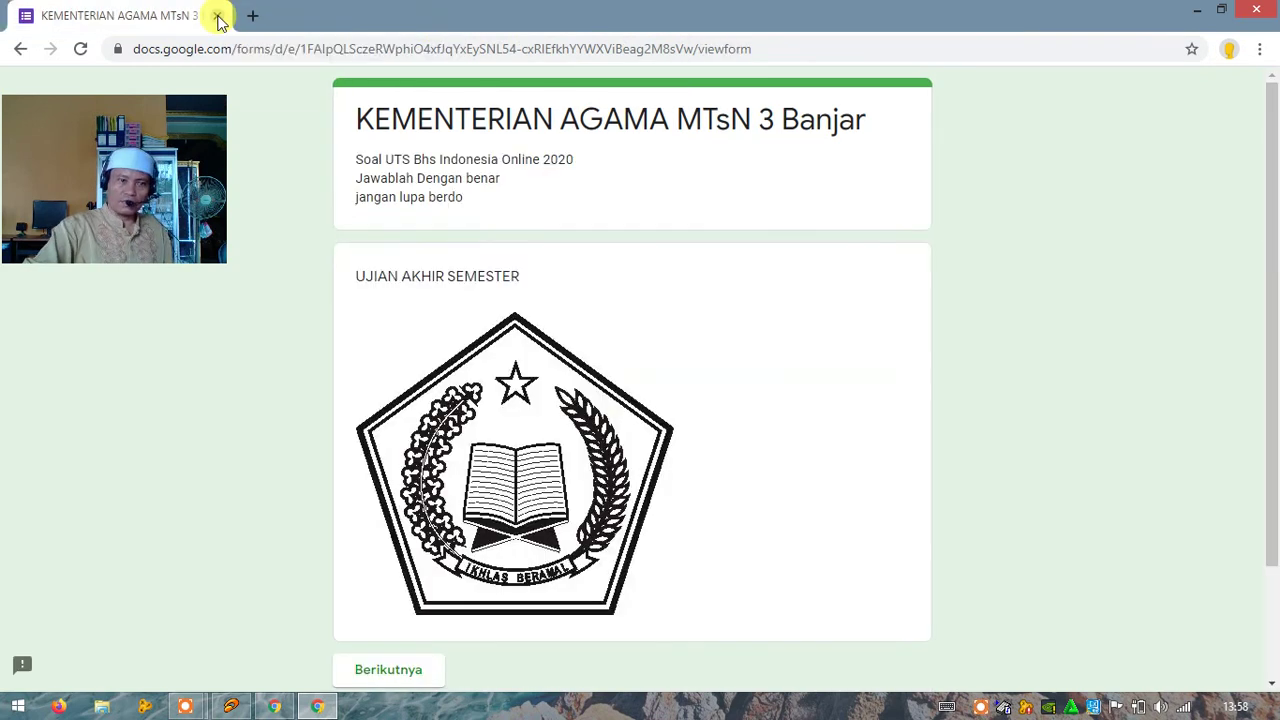
{"action": "scroll", "coordinate": [527, 220], "scroll_direction": "down", "scroll_amount": 3}
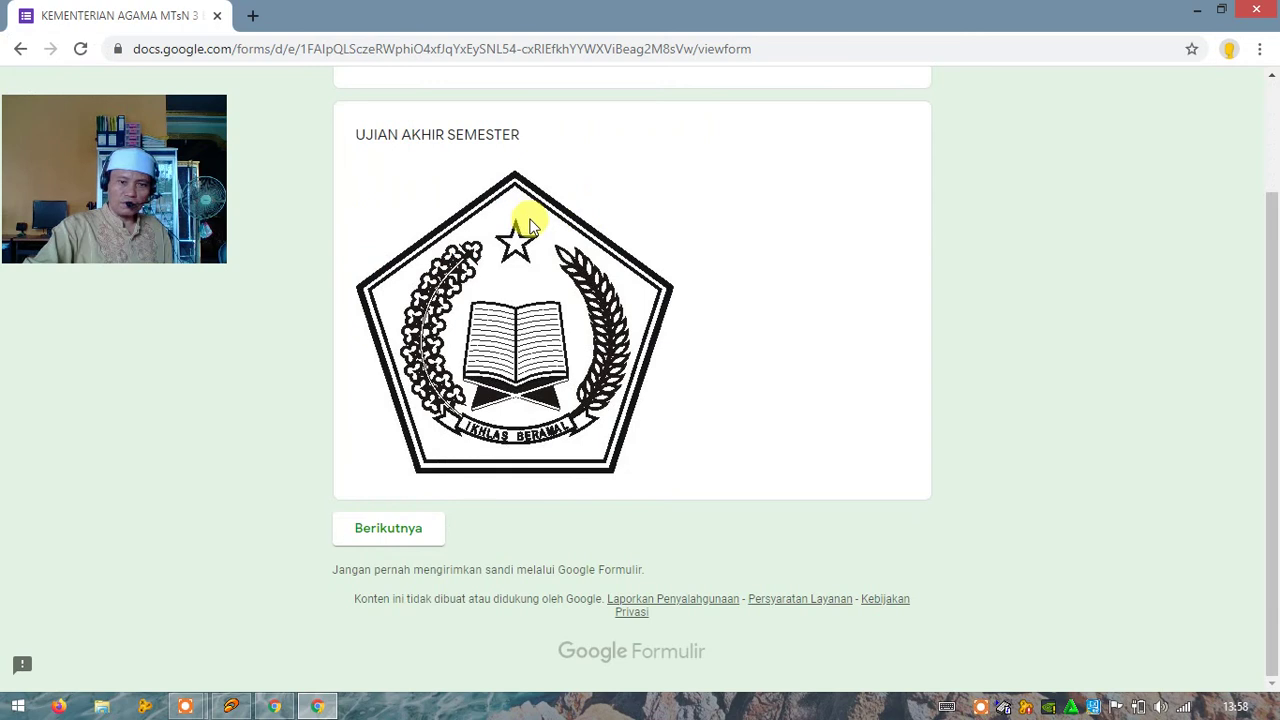
{"action": "scroll", "coordinate": [531, 228], "scroll_direction": "up", "scroll_amount": 2}
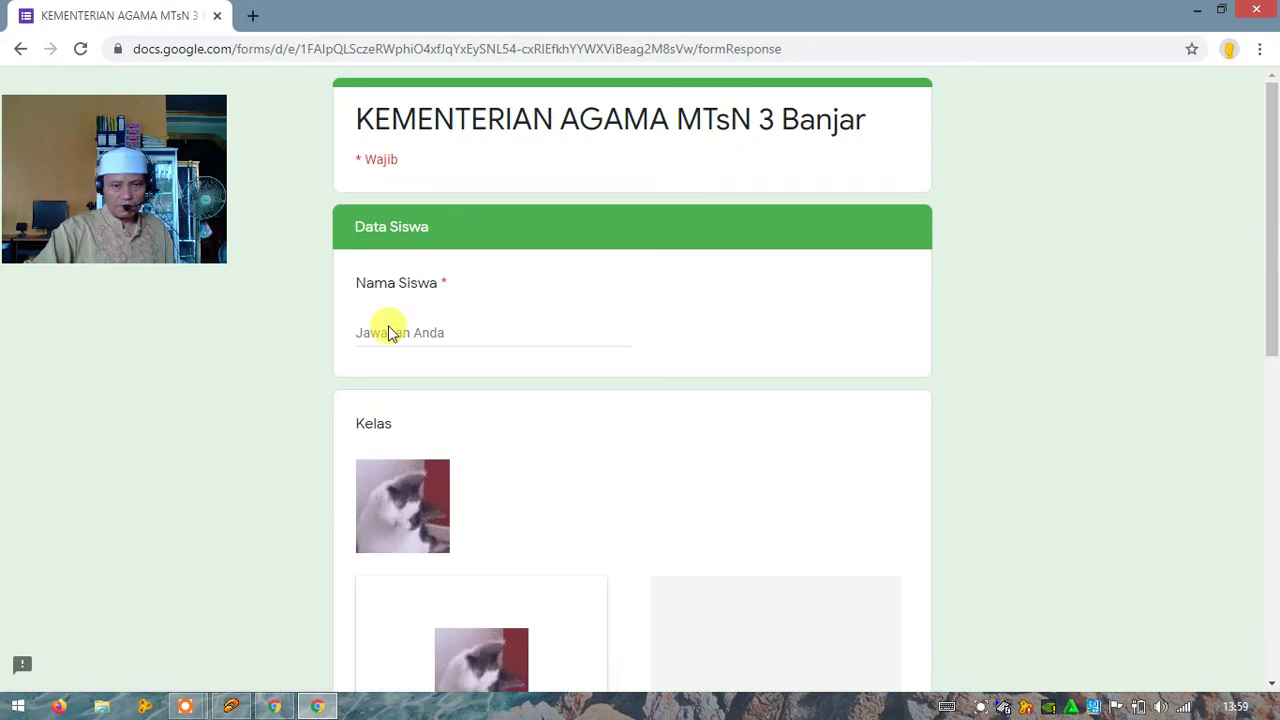
Step: Enter the student's name and choose class IX A
{"action": "left_click", "coordinate": [375, 338]}
{"action": "type", "text": "makanan"}
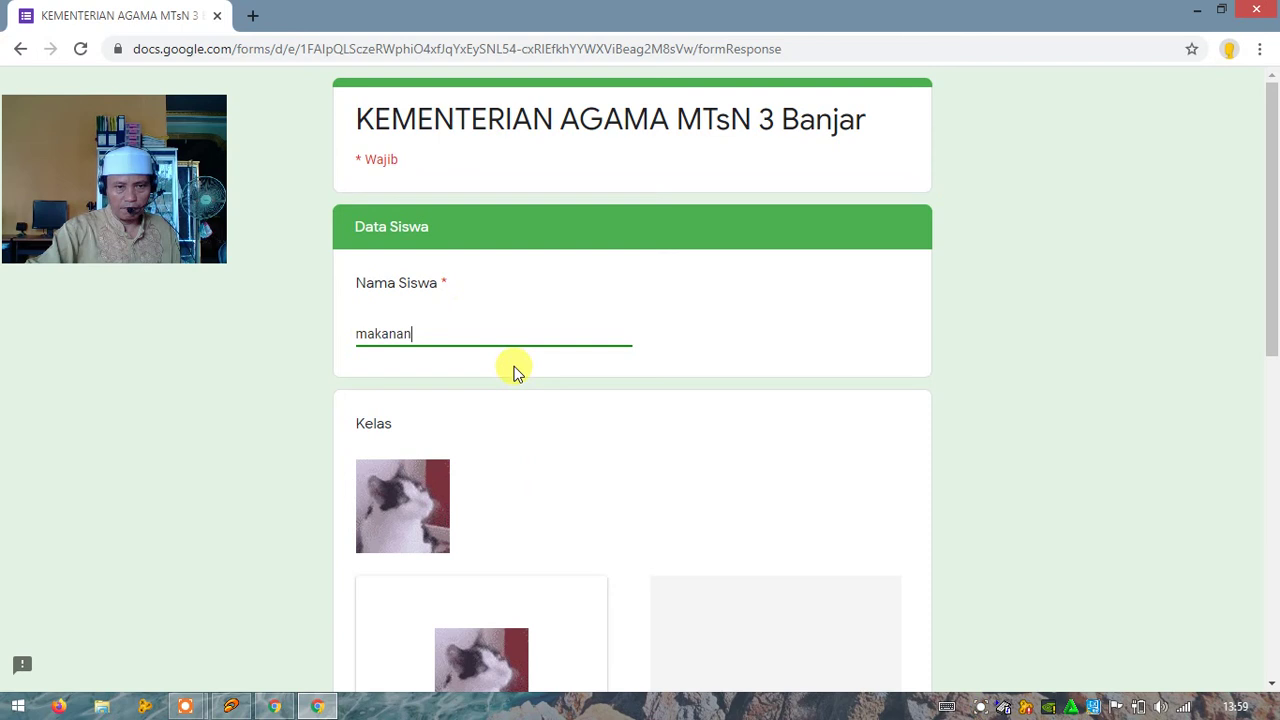
{"action": "scroll", "coordinate": [515, 371], "scroll_direction": "down", "scroll_amount": 4}
{"action": "left_click", "coordinate": [606, 396]}
{"action": "scroll", "coordinate": [612, 400], "scroll_direction": "down", "scroll_amount": 4}
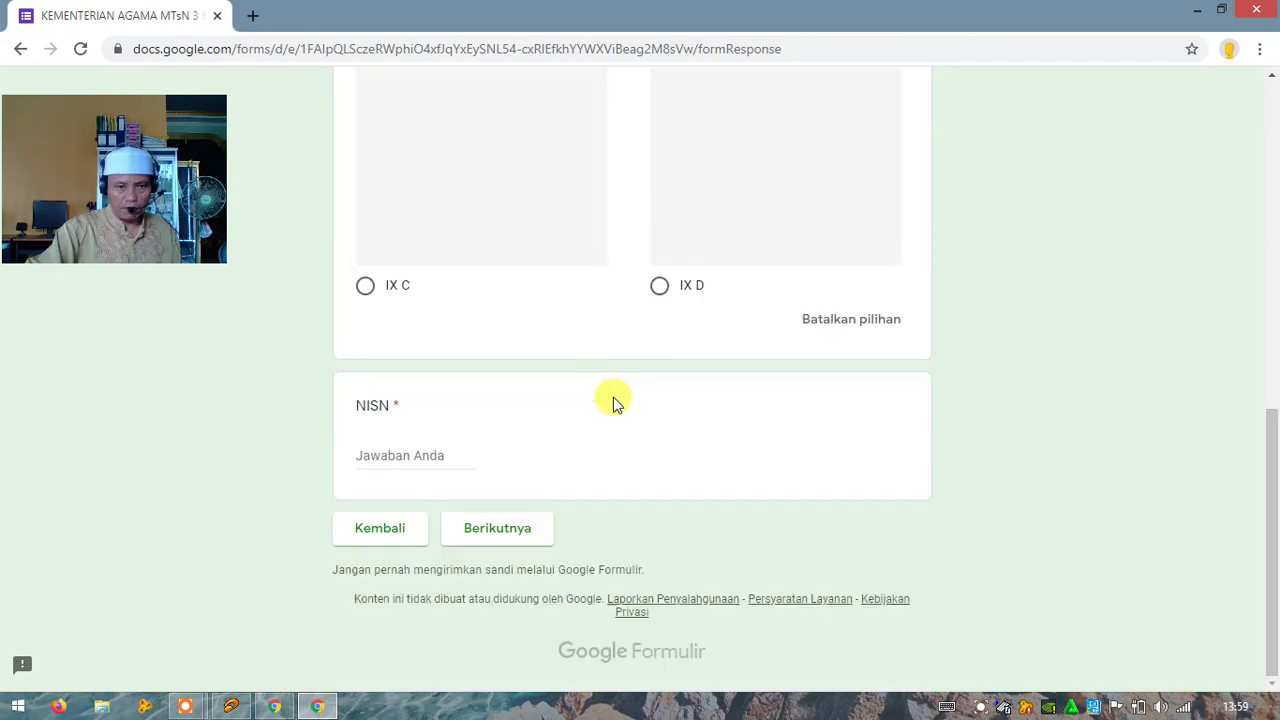
Step: Replace the rejected letters with NISN 123456 and continue to the token section
{"action": "left_click", "coordinate": [394, 457]}
{"action": "type", "text": "dgsdgsdgsgs"}
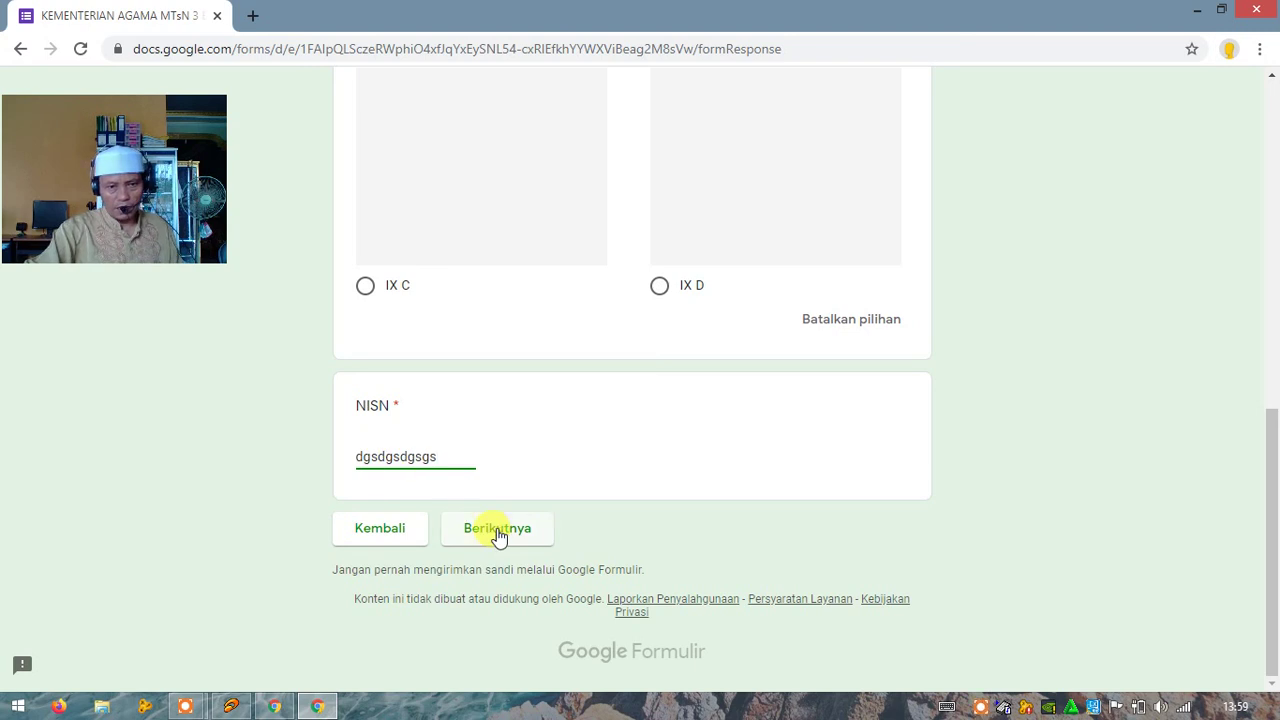
{"action": "left_click", "coordinate": [497, 530]}
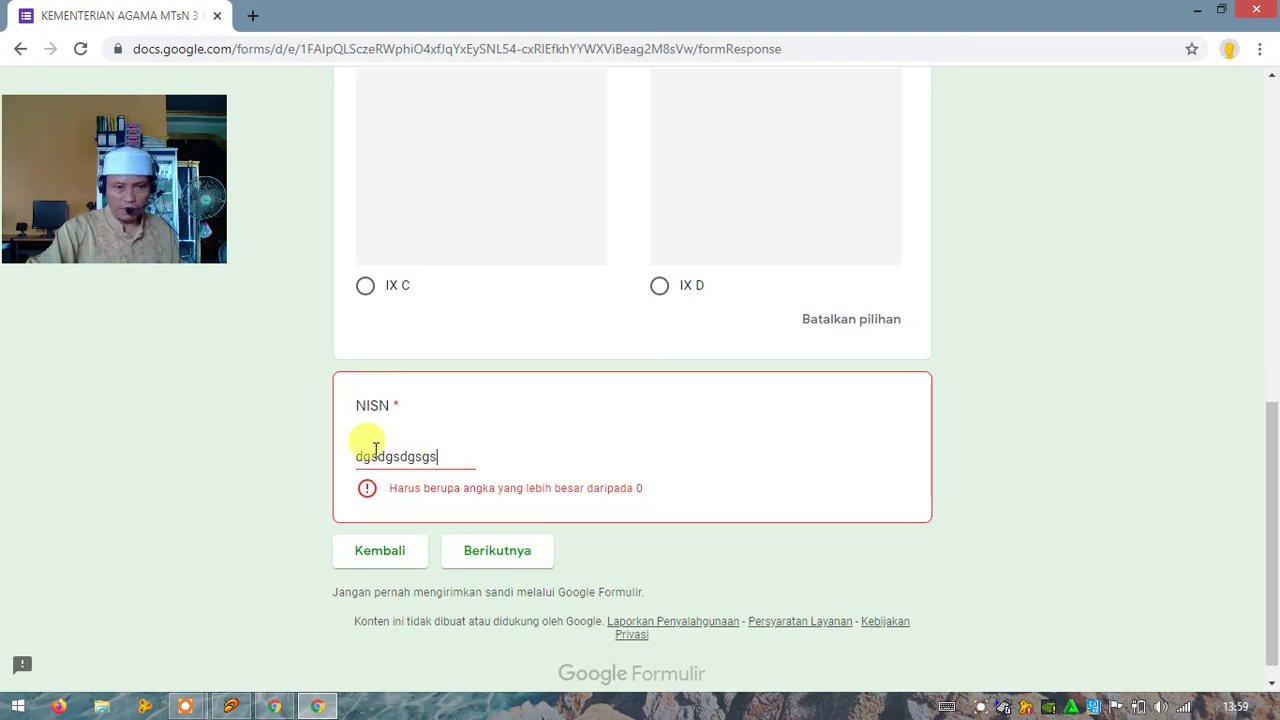
{"action": "left_click_drag", "start_coordinate": [448, 457], "coordinate": [334, 454]}
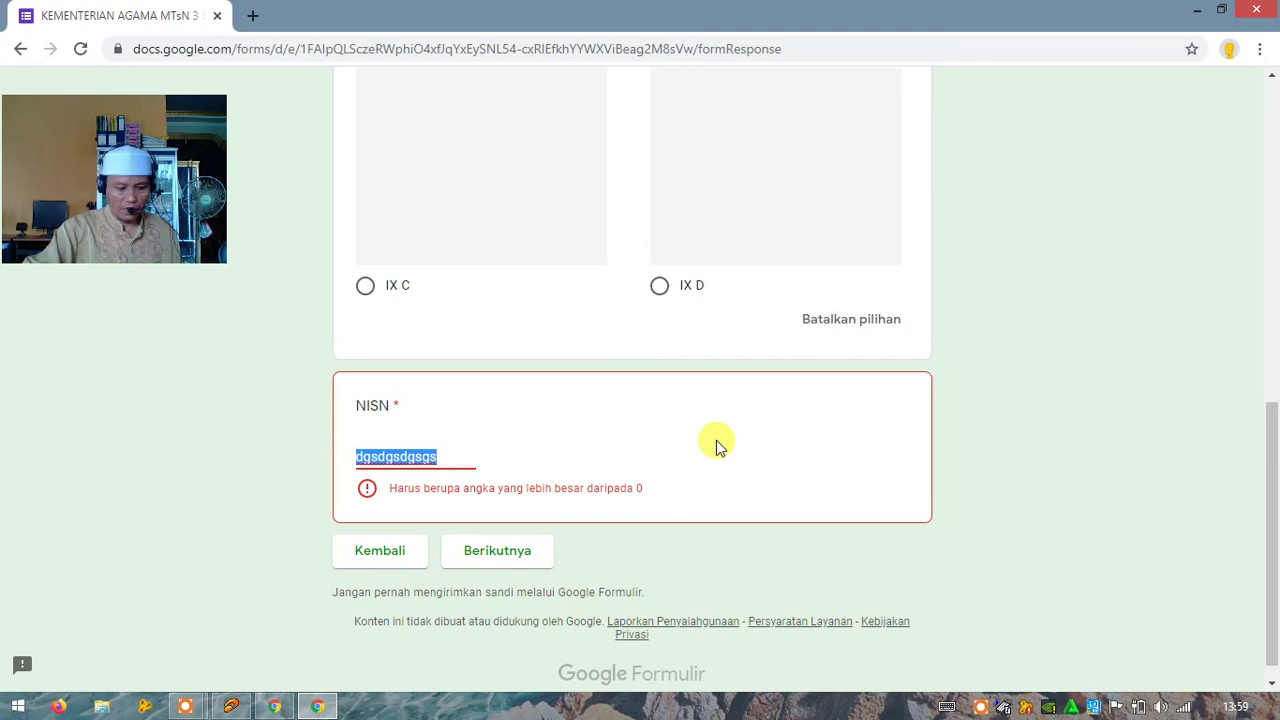
{"action": "type", "text": "123456"}
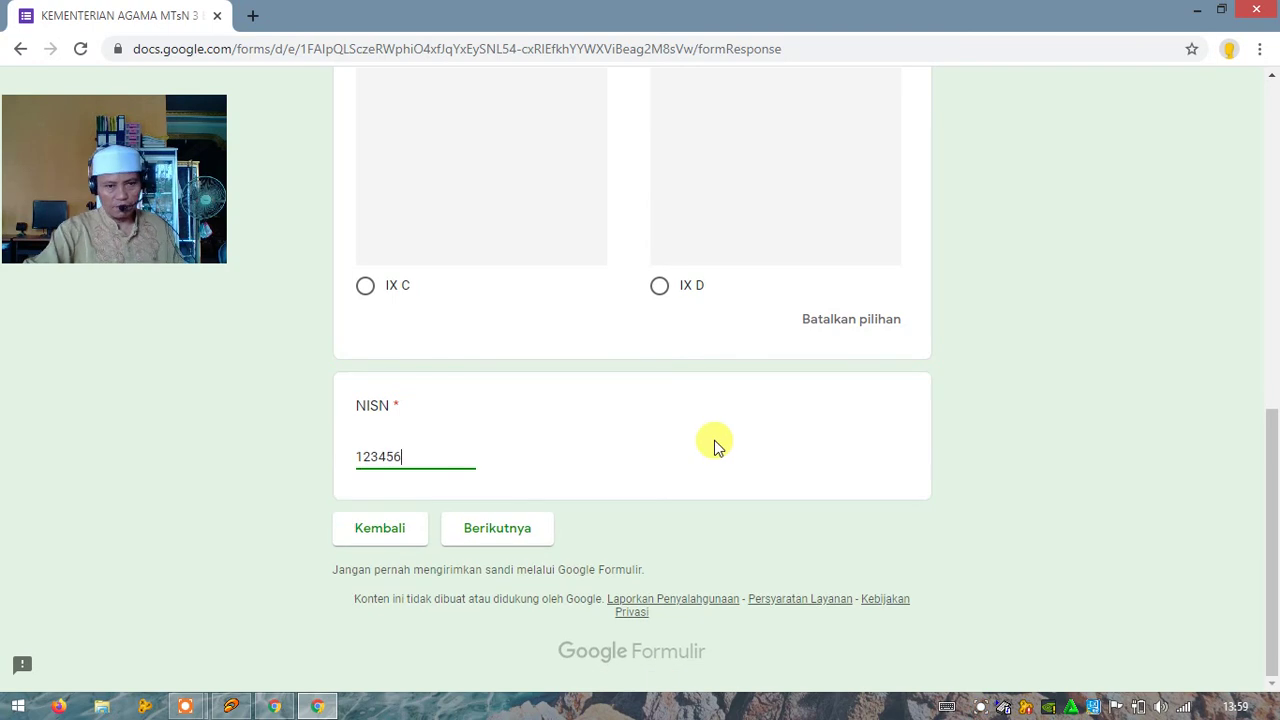
{"action": "left_click", "coordinate": [503, 541]}
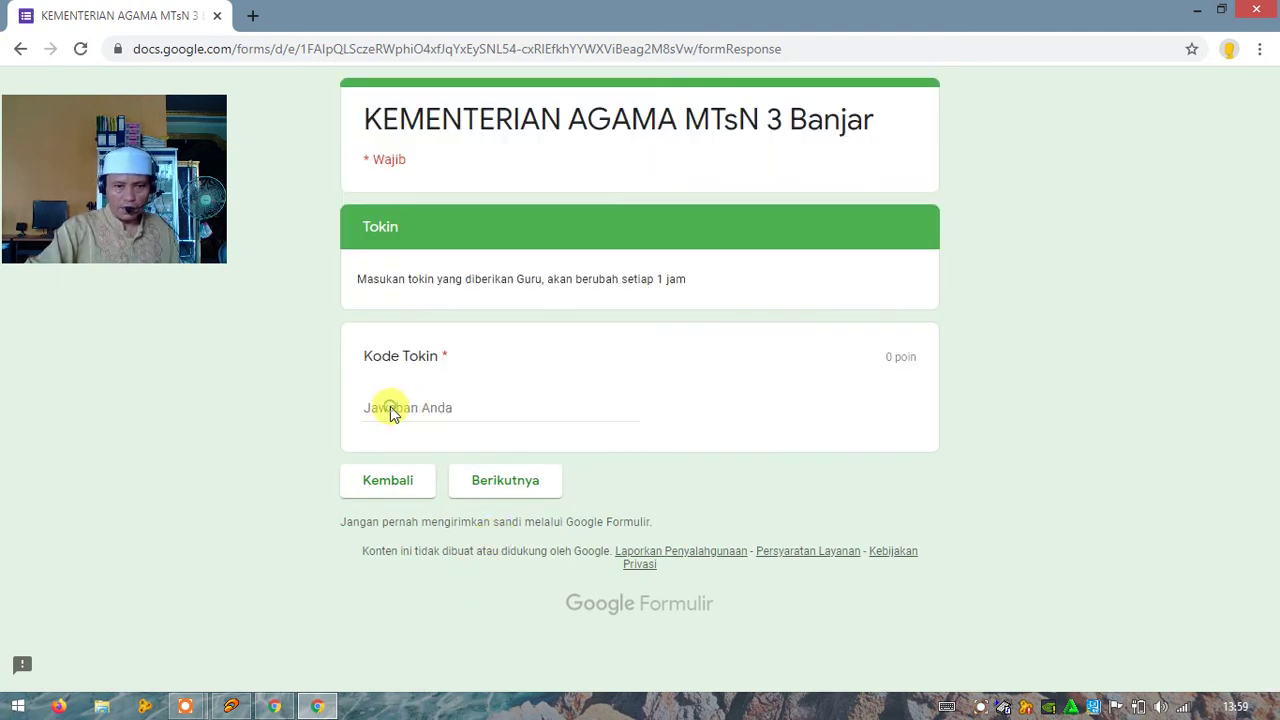
{"action": "left_click", "coordinate": [391, 407]}
{"action": "type", "text": "12345"}
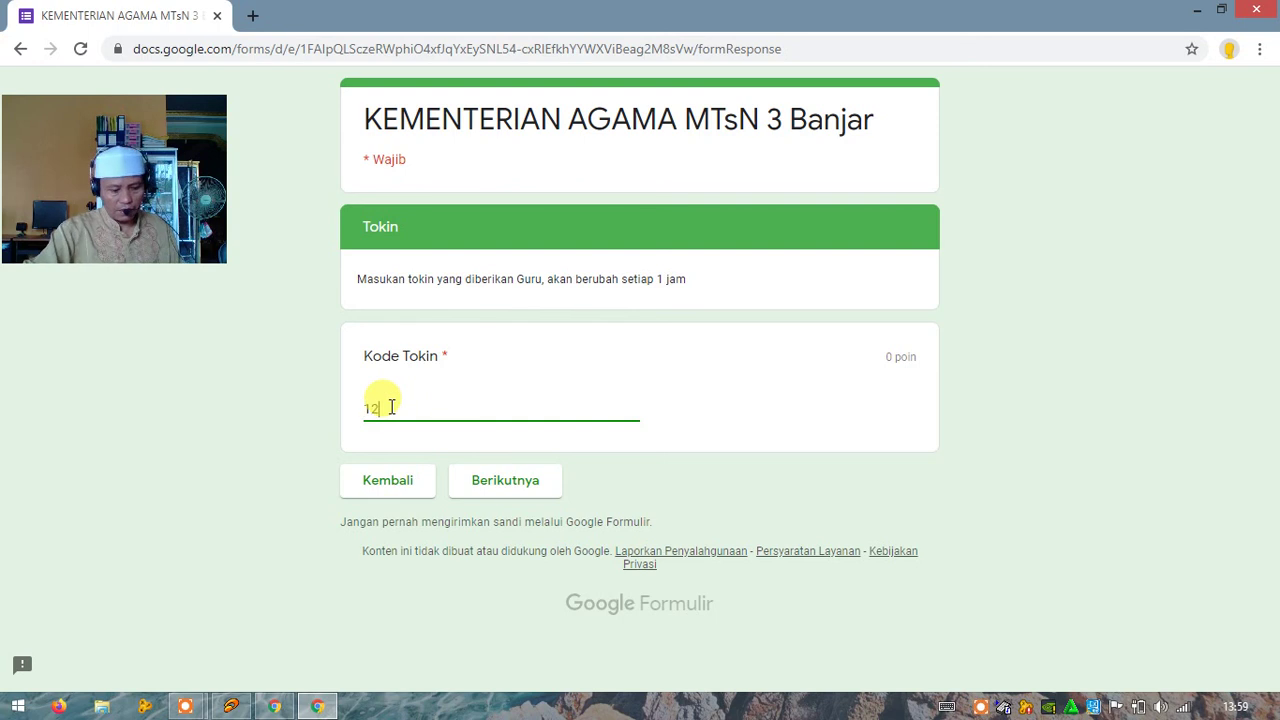
{"action": "left_click", "coordinate": [490, 486]}
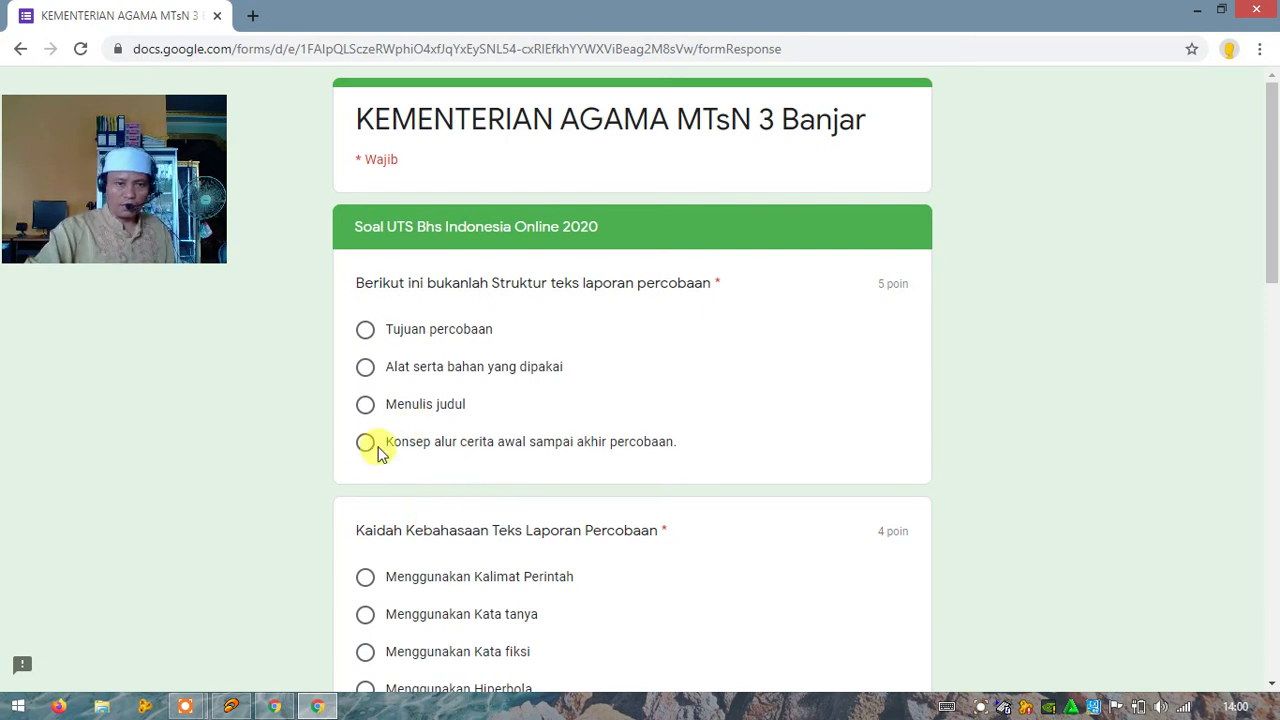
Step: Answer the five questions, including Menggunakan Hiperbola and 'sabun lidah buaya sukar dibuat', then continue
{"action": "left_click", "coordinate": [555, 455]}
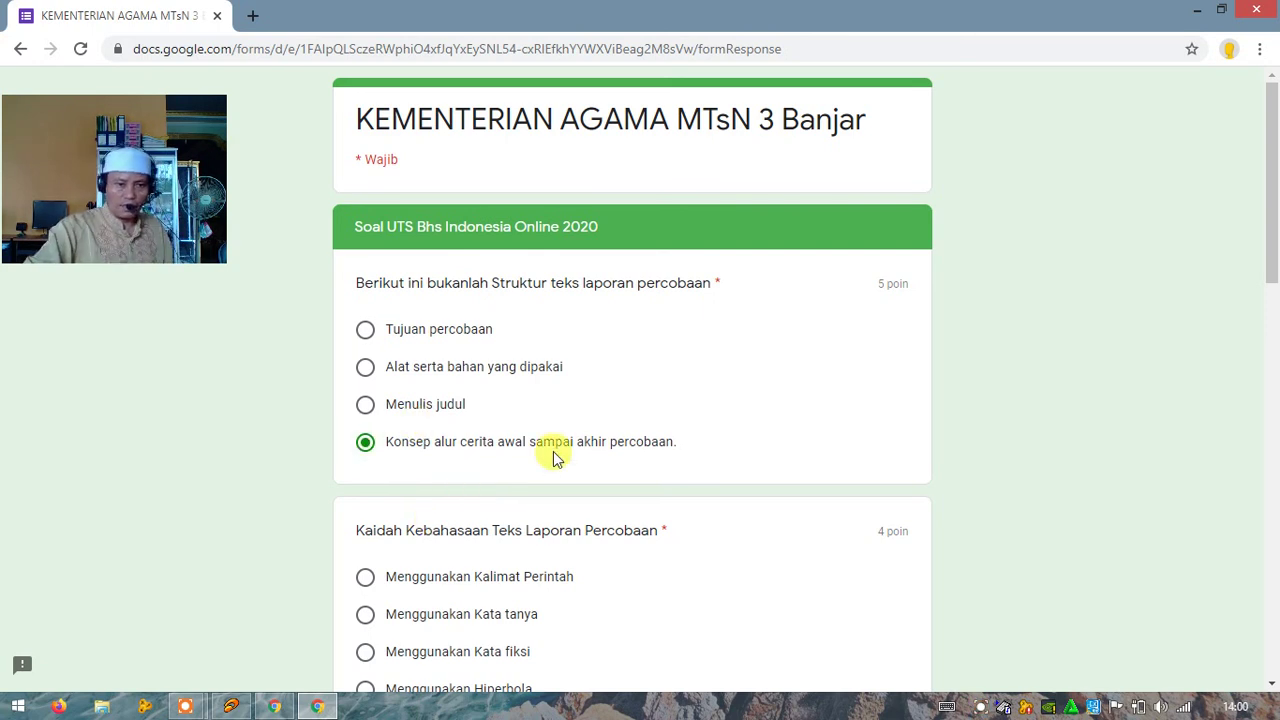
{"action": "scroll", "coordinate": [380, 423], "scroll_direction": "down", "scroll_amount": 3}
{"action": "left_click", "coordinate": [452, 422]}
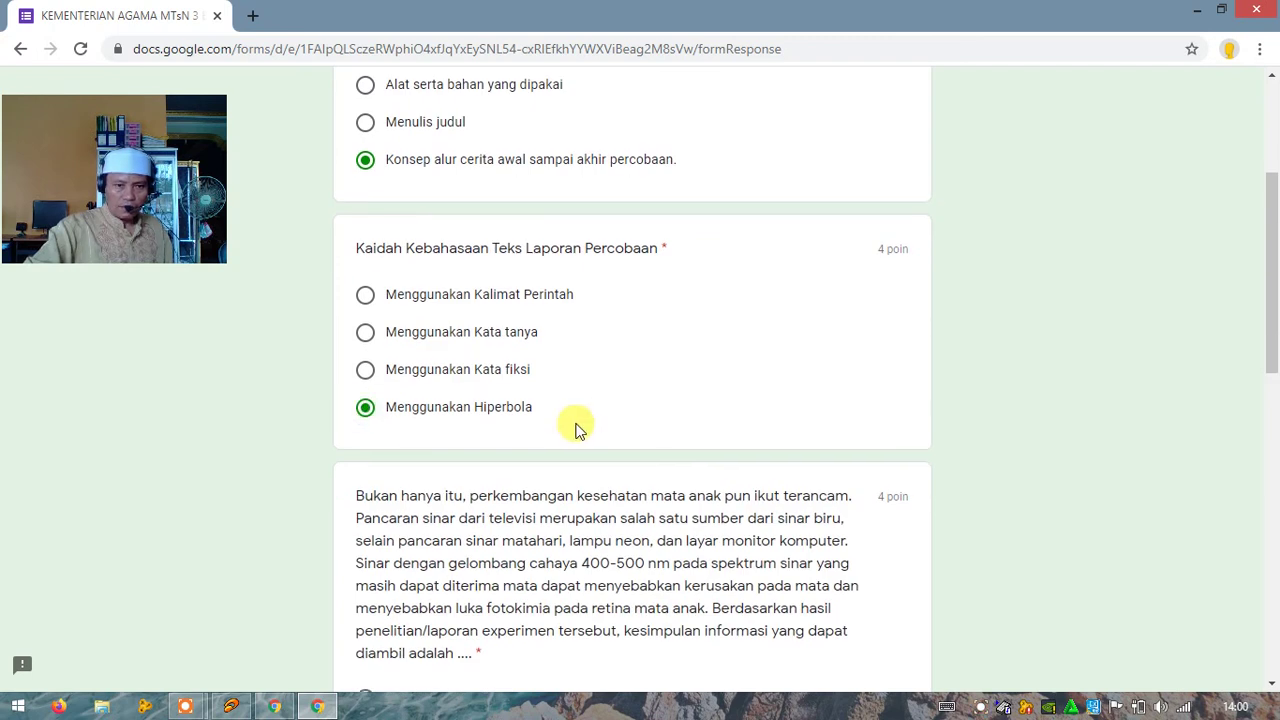
{"action": "scroll", "coordinate": [497, 429], "scroll_direction": "down", "scroll_amount": 4}
{"action": "left_click", "coordinate": [366, 375]}
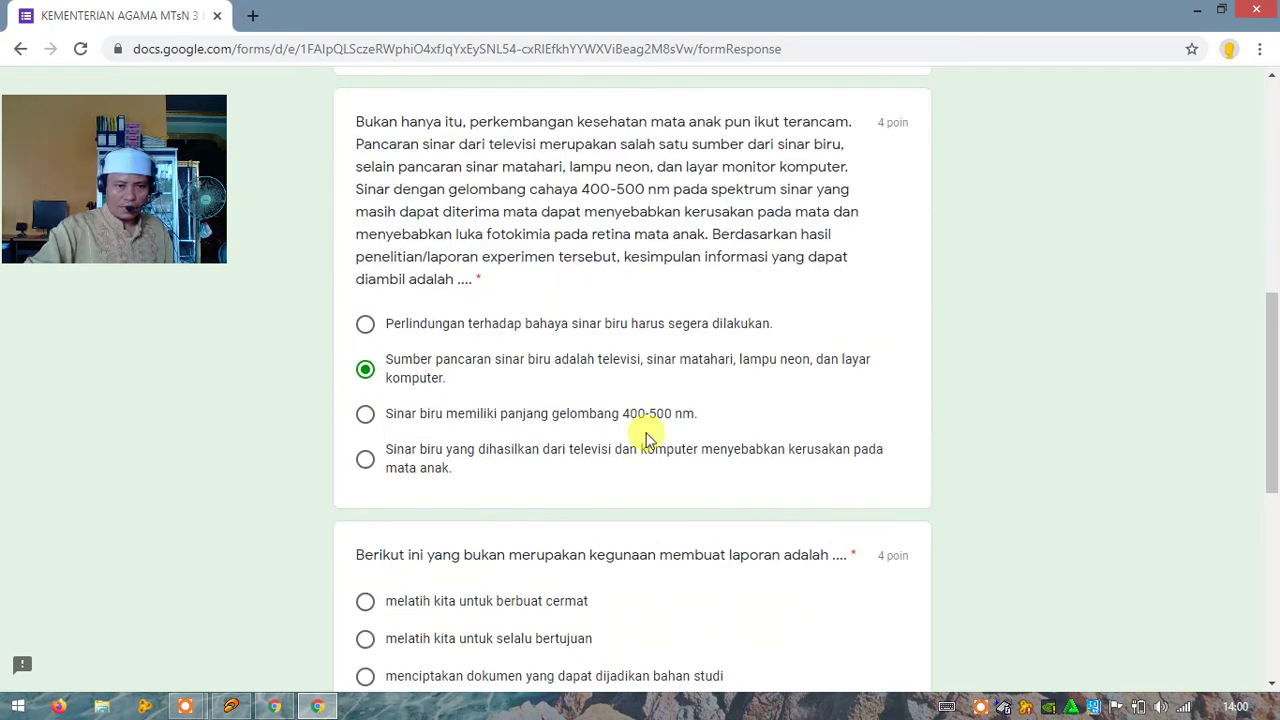
{"action": "scroll", "coordinate": [646, 440], "scroll_direction": "down", "scroll_amount": 2}
{"action": "left_click", "coordinate": [366, 416]}
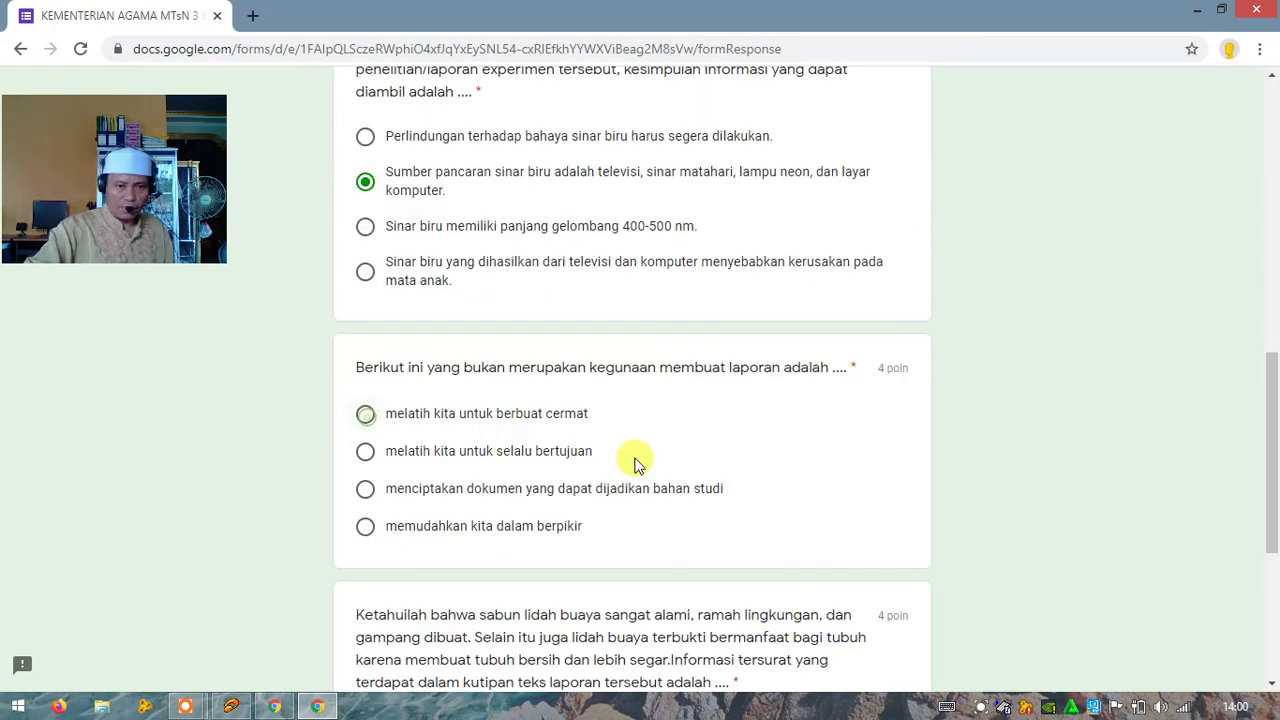
{"action": "scroll", "coordinate": [763, 483], "scroll_direction": "down", "scroll_amount": 1}
{"action": "scroll", "coordinate": [600, 470], "scroll_direction": "down", "scroll_amount": 3}
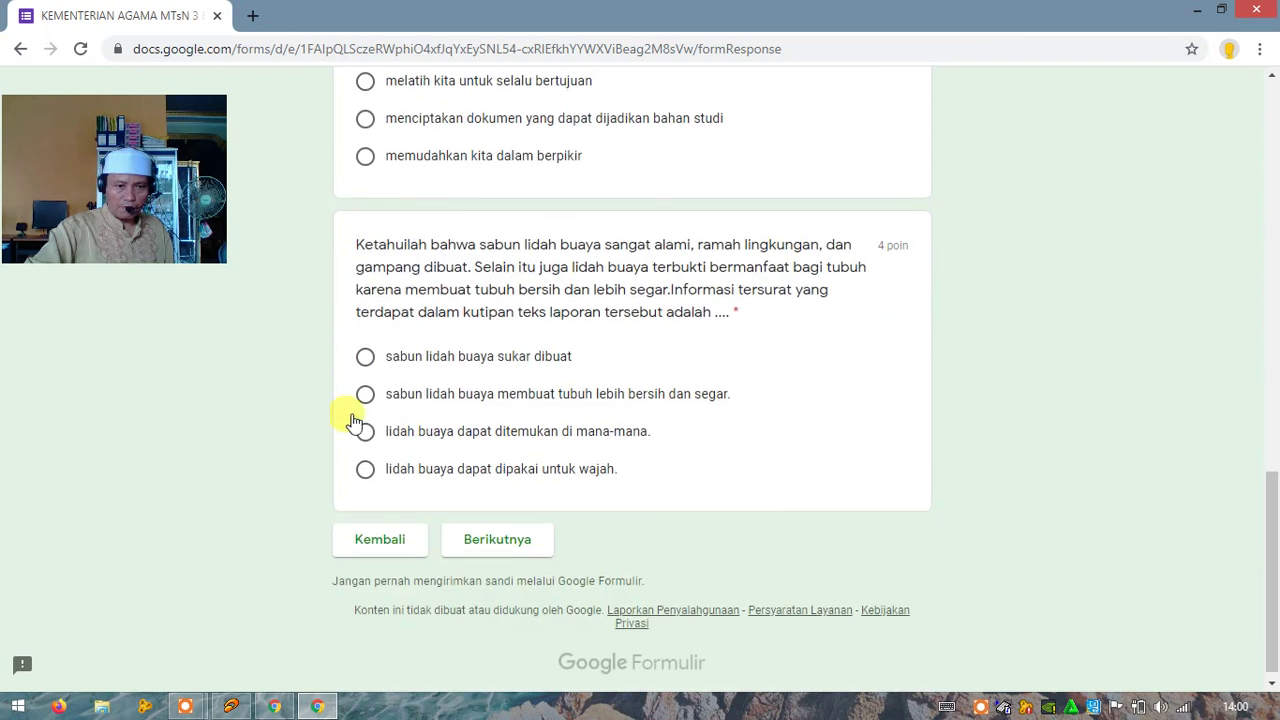
{"action": "left_click", "coordinate": [364, 356]}
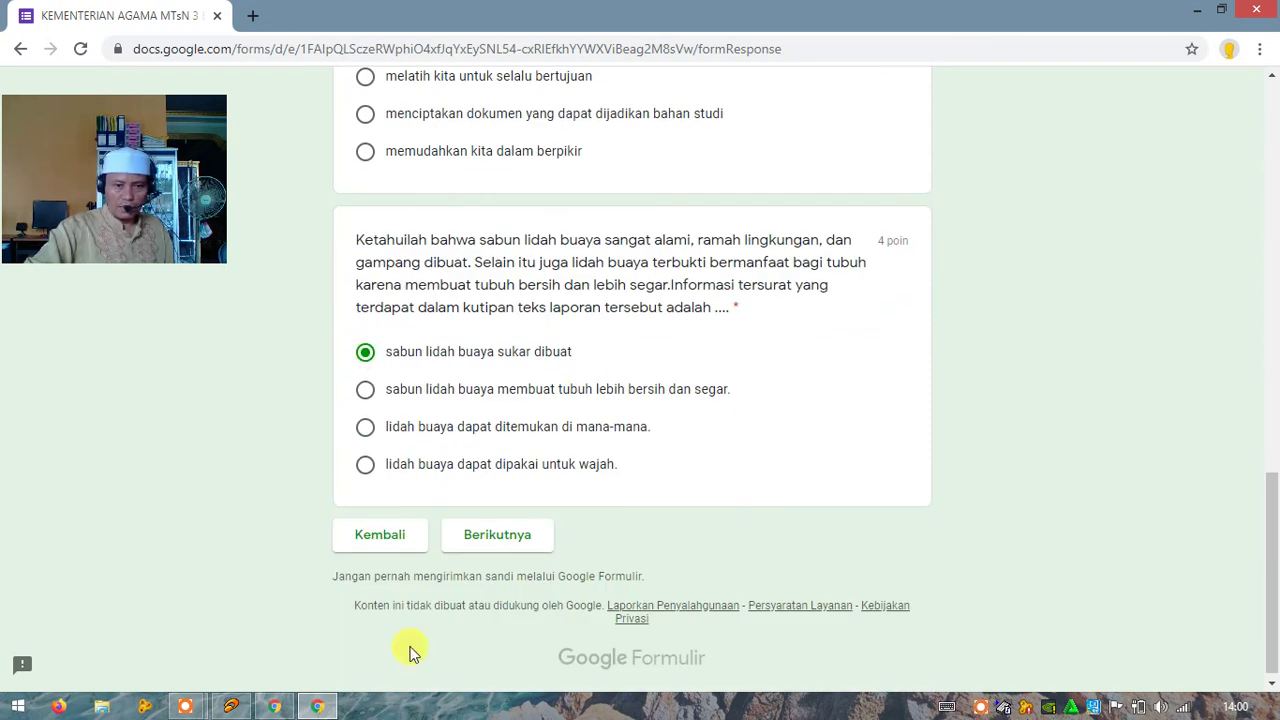
{"action": "left_click", "coordinate": [495, 533]}
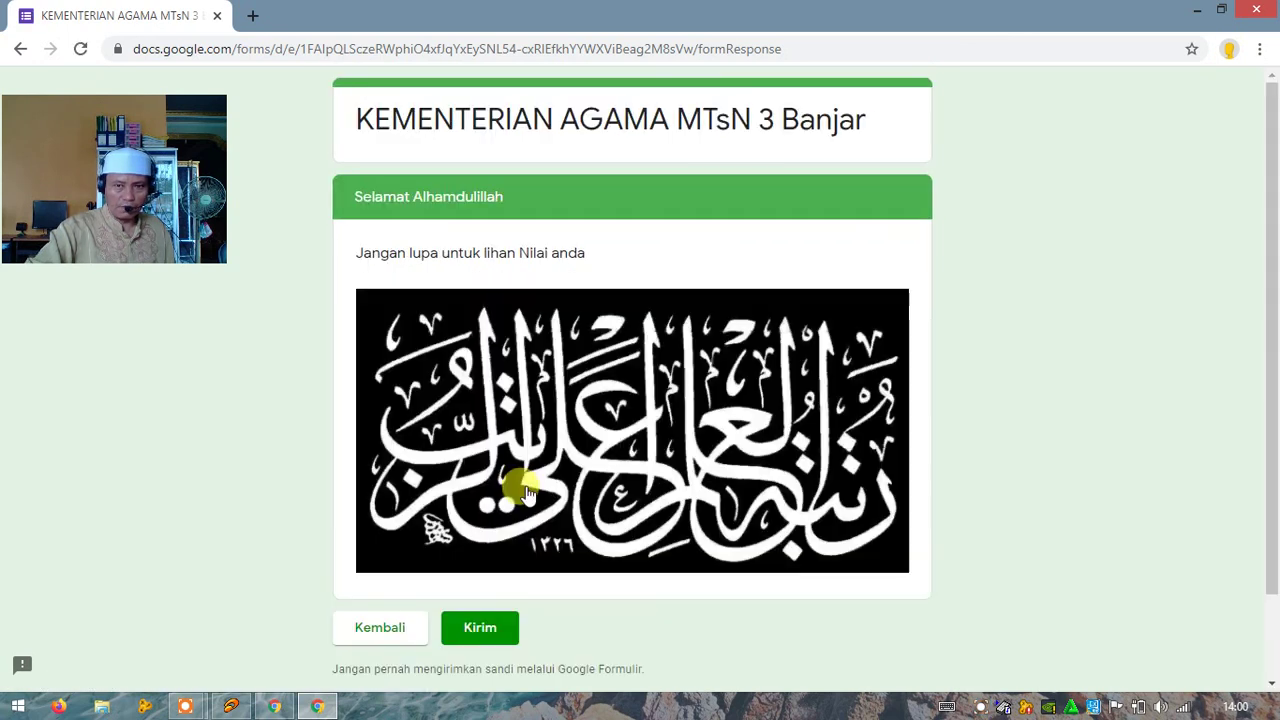
Step: Submit the exam with Kirim and check the 5/21 score
{"action": "left_click", "coordinate": [490, 633]}
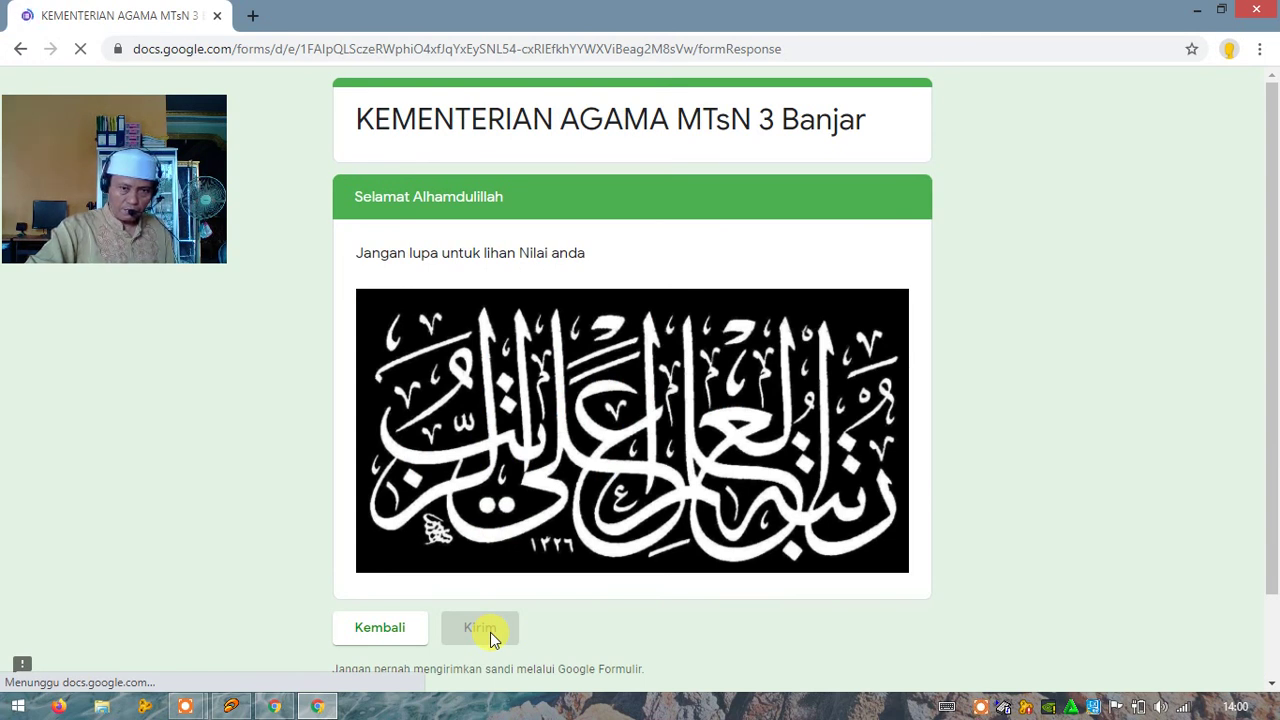
{"action": "left_click", "coordinate": [380, 226]}
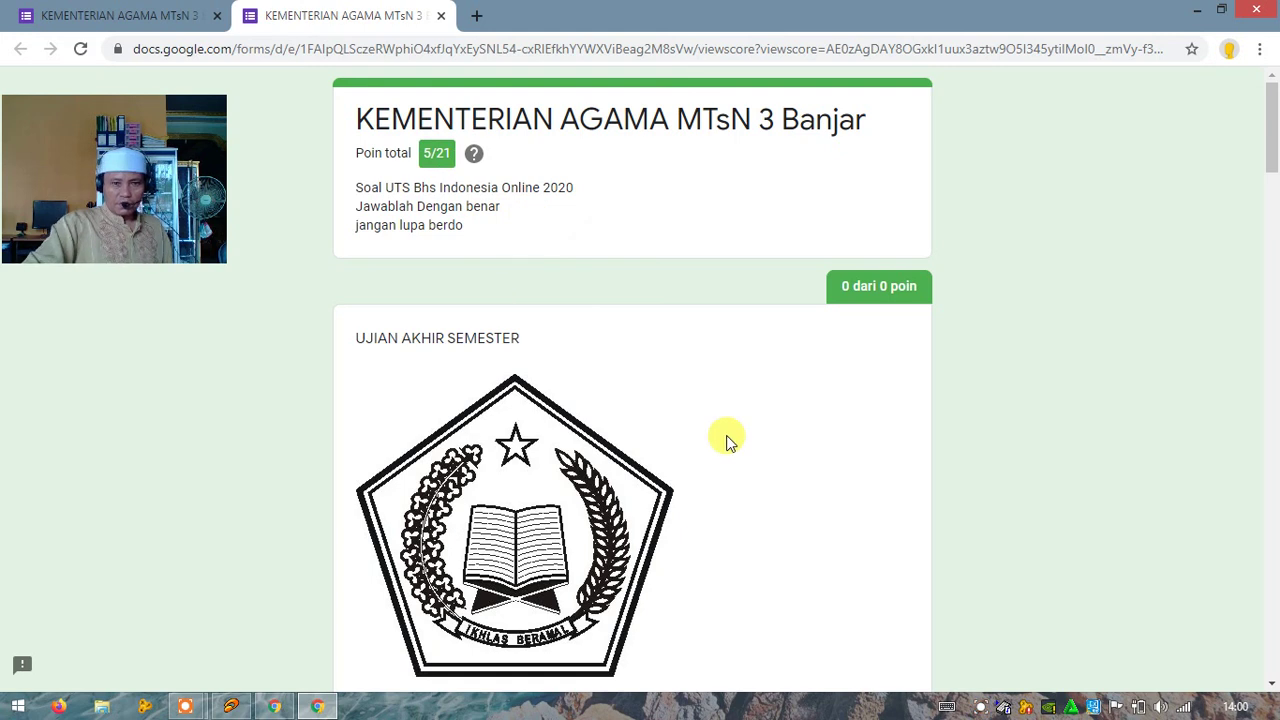
{"action": "scroll", "coordinate": [727, 440], "scroll_direction": "down", "scroll_amount": 12}
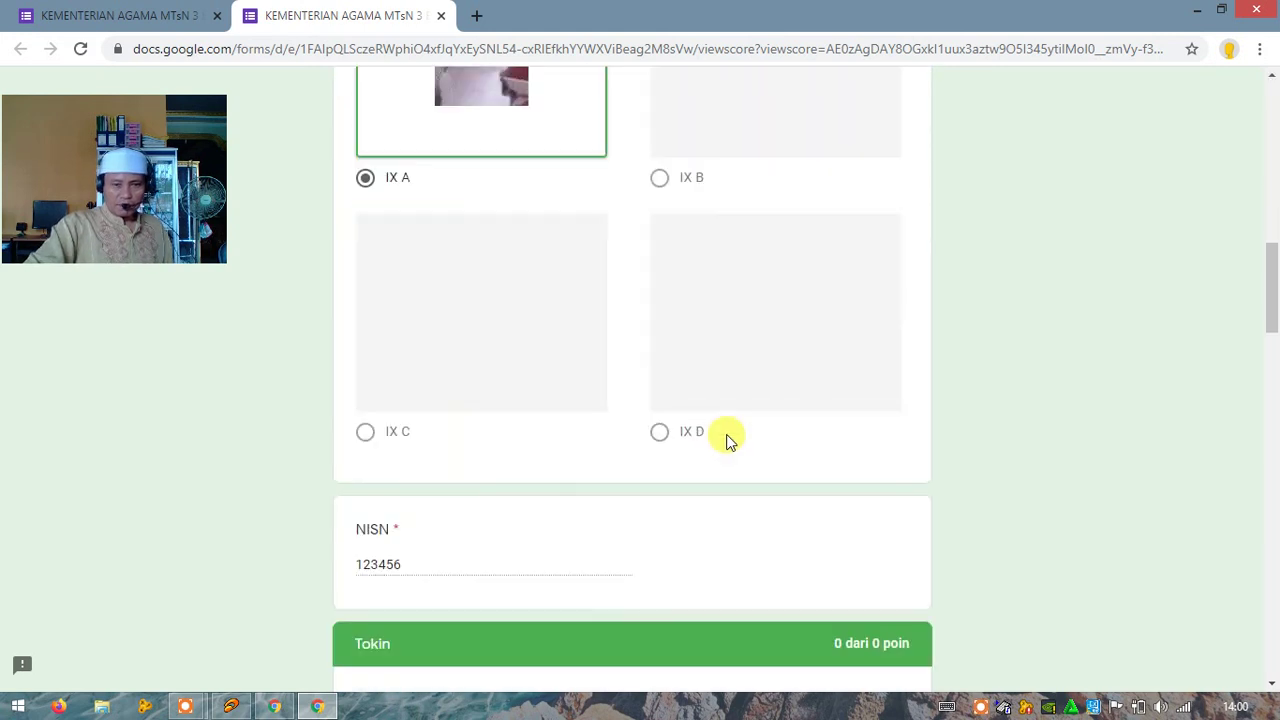
{"action": "scroll", "coordinate": [727, 440], "scroll_direction": "up", "scroll_amount": 12}
Step: Close the score and form tabs, then return to the exam form in the WhatsApp window
{"action": "left_click", "coordinate": [441, 16]}
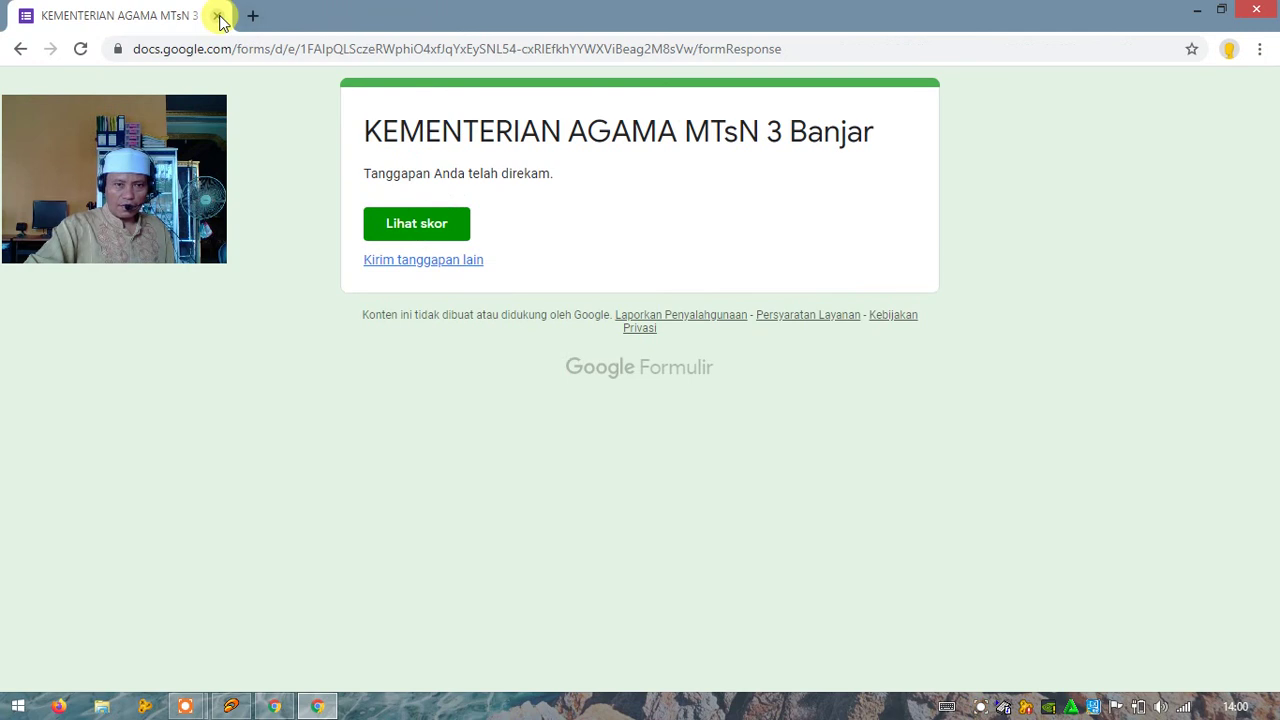
{"action": "left_click", "coordinate": [251, 15]}
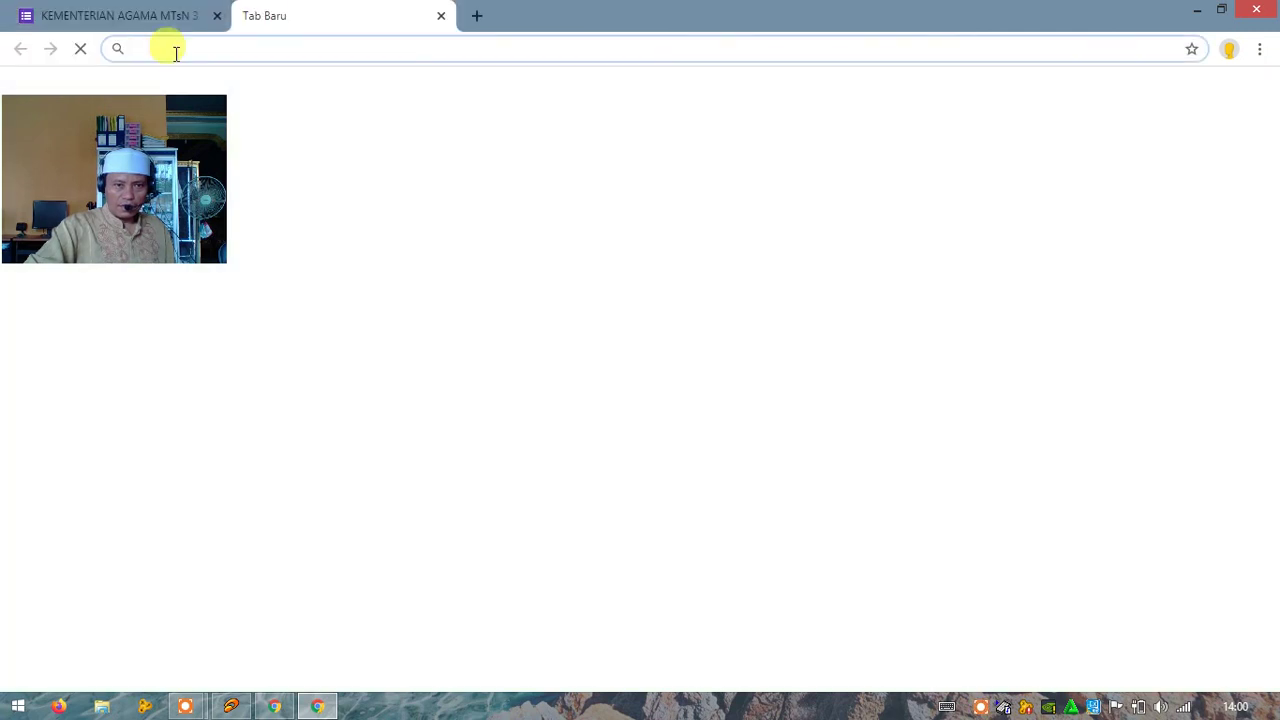
{"action": "left_click", "coordinate": [214, 17]}
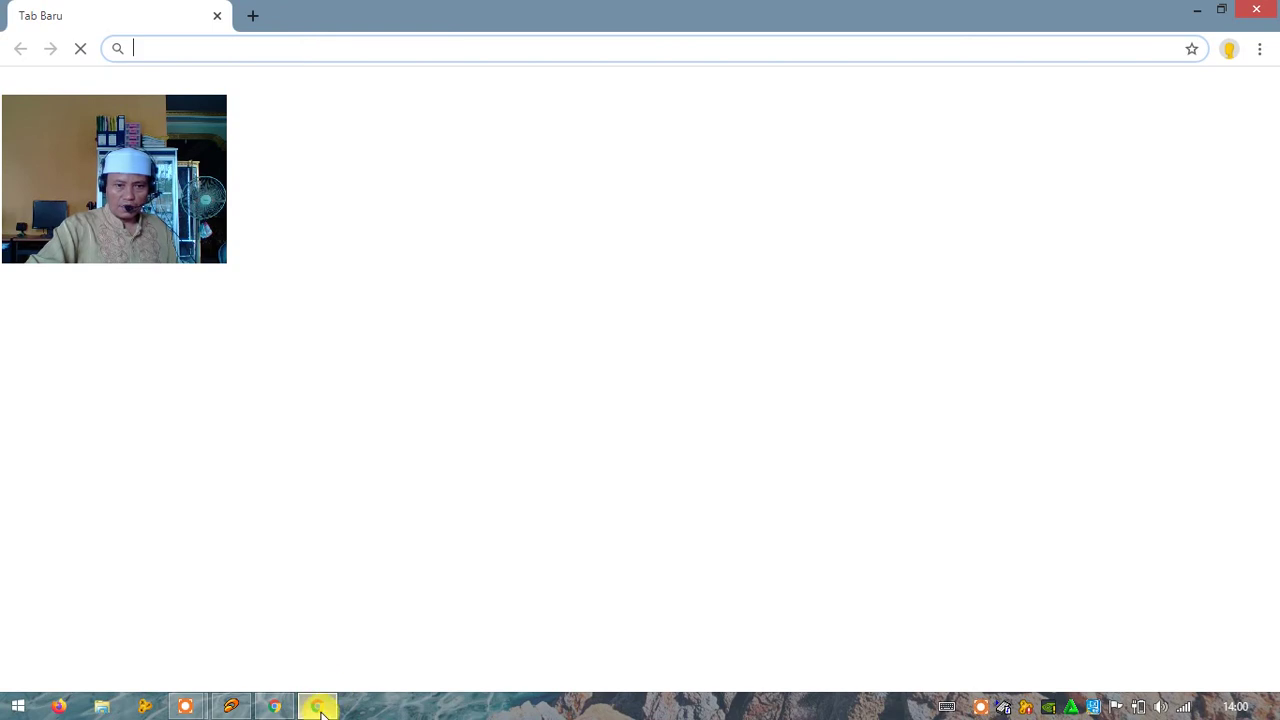
{"action": "left_click", "coordinate": [273, 706]}
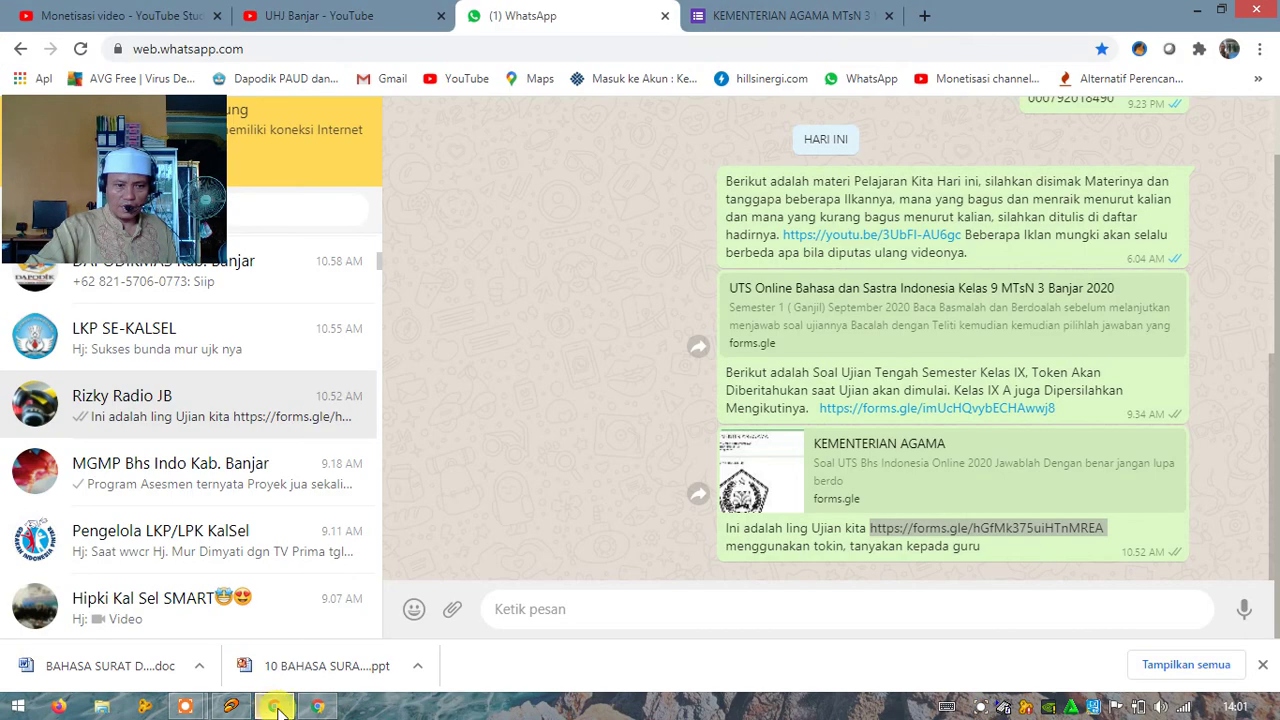
{"action": "left_click", "coordinate": [757, 20]}
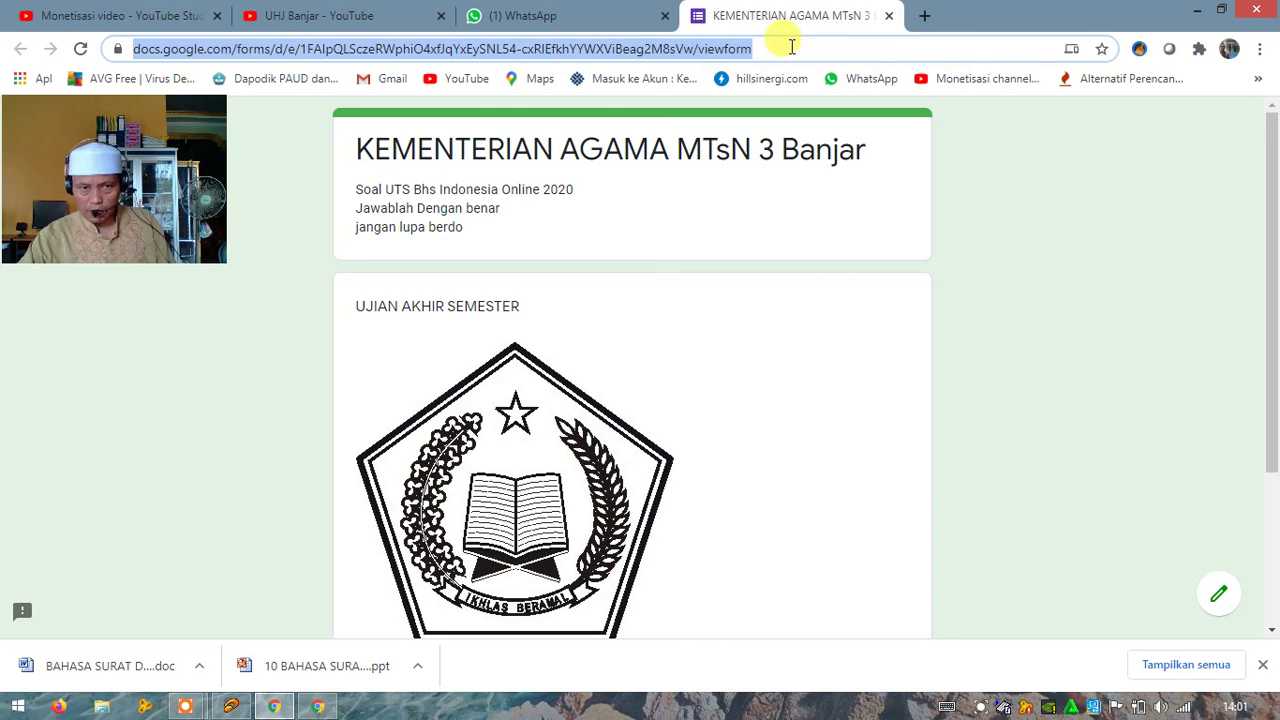
Step: Open the exam form in the editor and scroll down to the Bagian 3 Tokin section
{"action": "left_click", "coordinate": [1218, 598]}
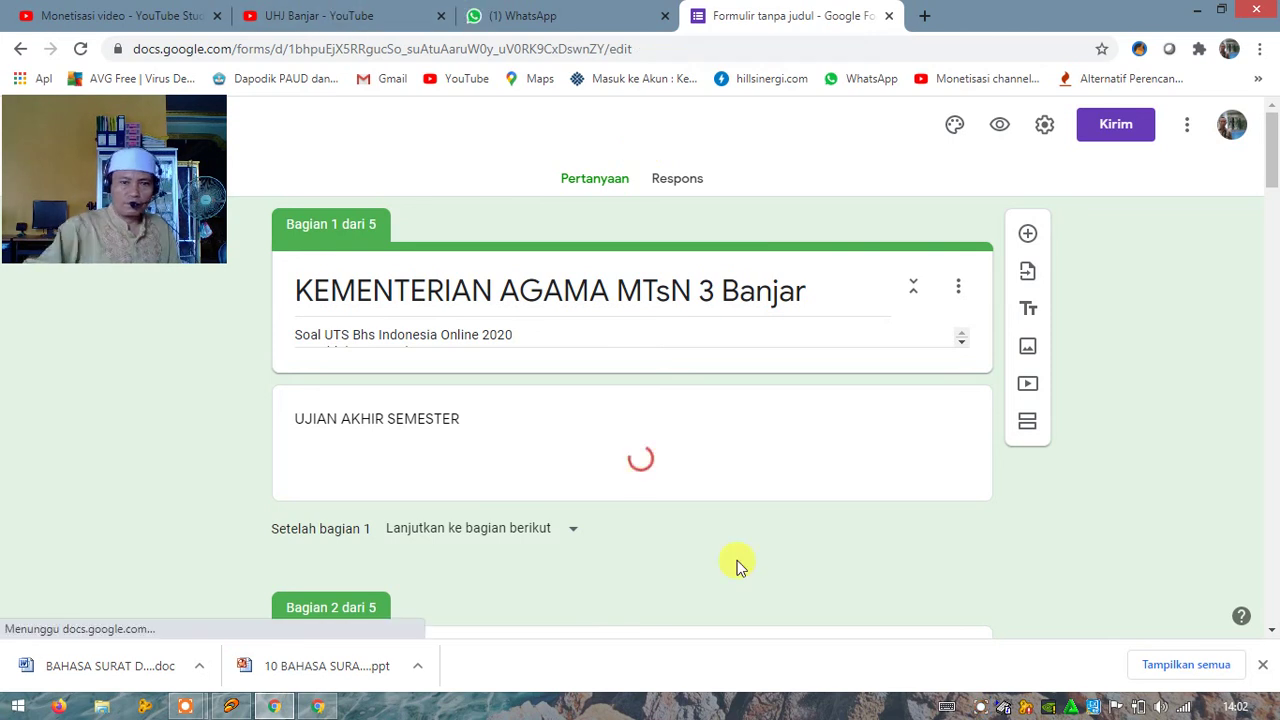
{"action": "scroll", "coordinate": [705, 530], "scroll_direction": "down", "scroll_amount": 3}
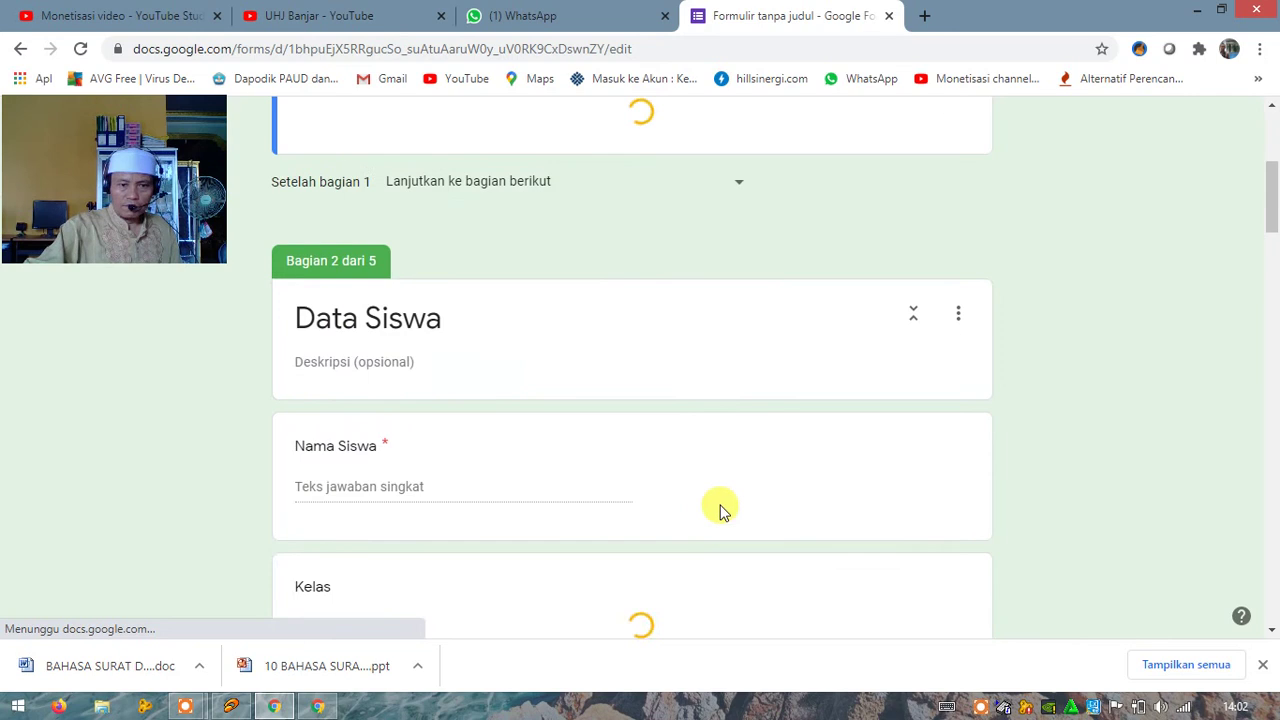
{"action": "scroll", "coordinate": [724, 510], "scroll_direction": "down", "scroll_amount": 5}
{"action": "scroll", "coordinate": [724, 510], "scroll_direction": "down", "scroll_amount": 3}
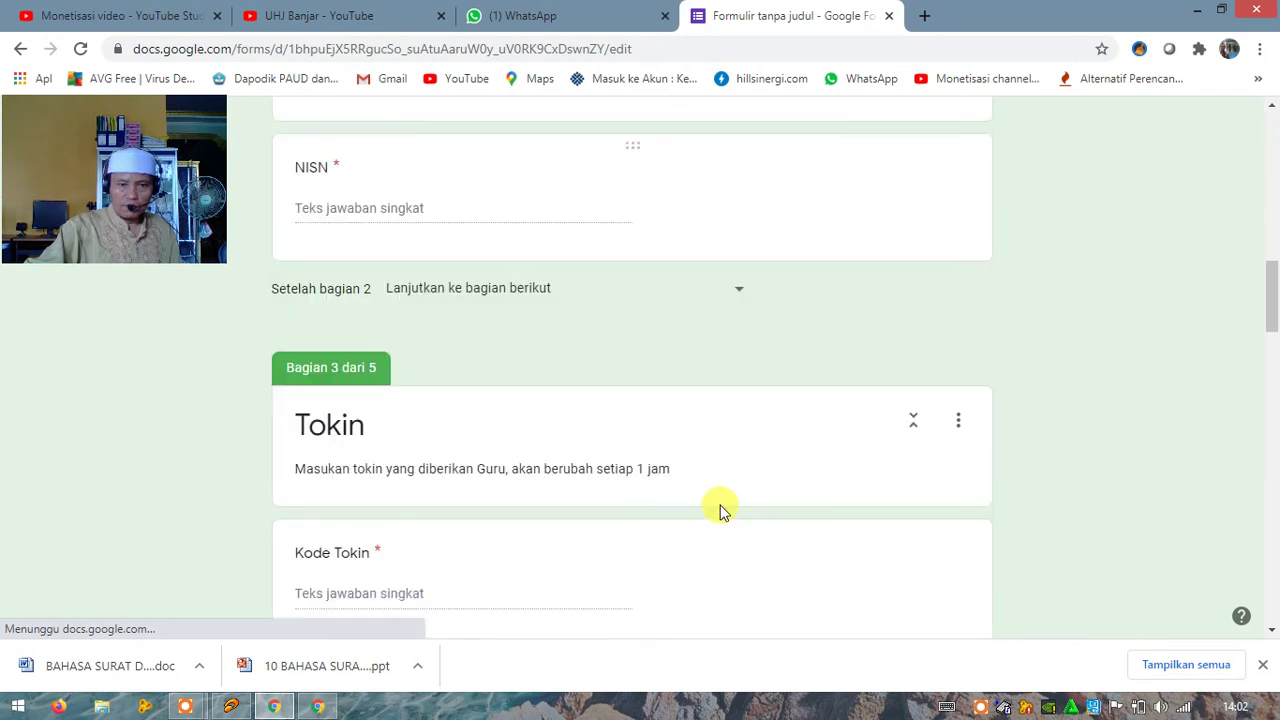
{"action": "scroll", "coordinate": [720, 509], "scroll_direction": "down", "scroll_amount": 2}
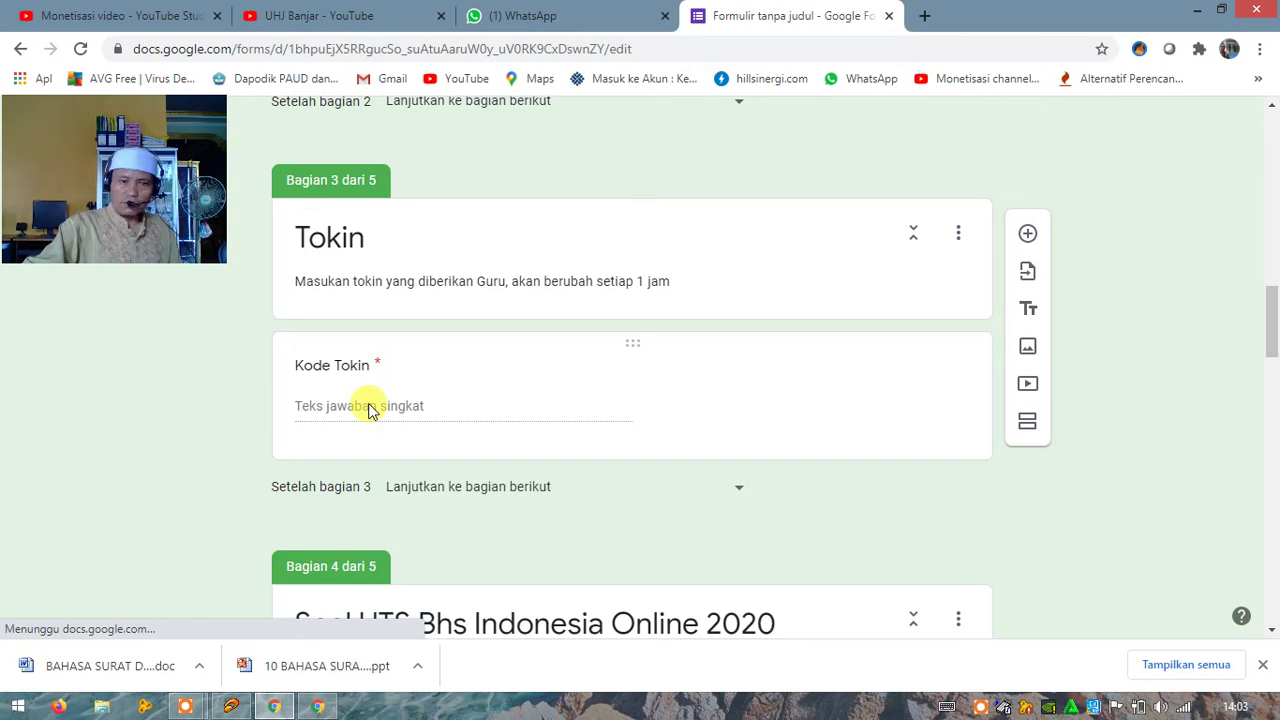
Step: Select the Kode Tokin question and review its Teks/Berisi response validation and menangis answer
{"action": "left_click", "coordinate": [368, 410]}
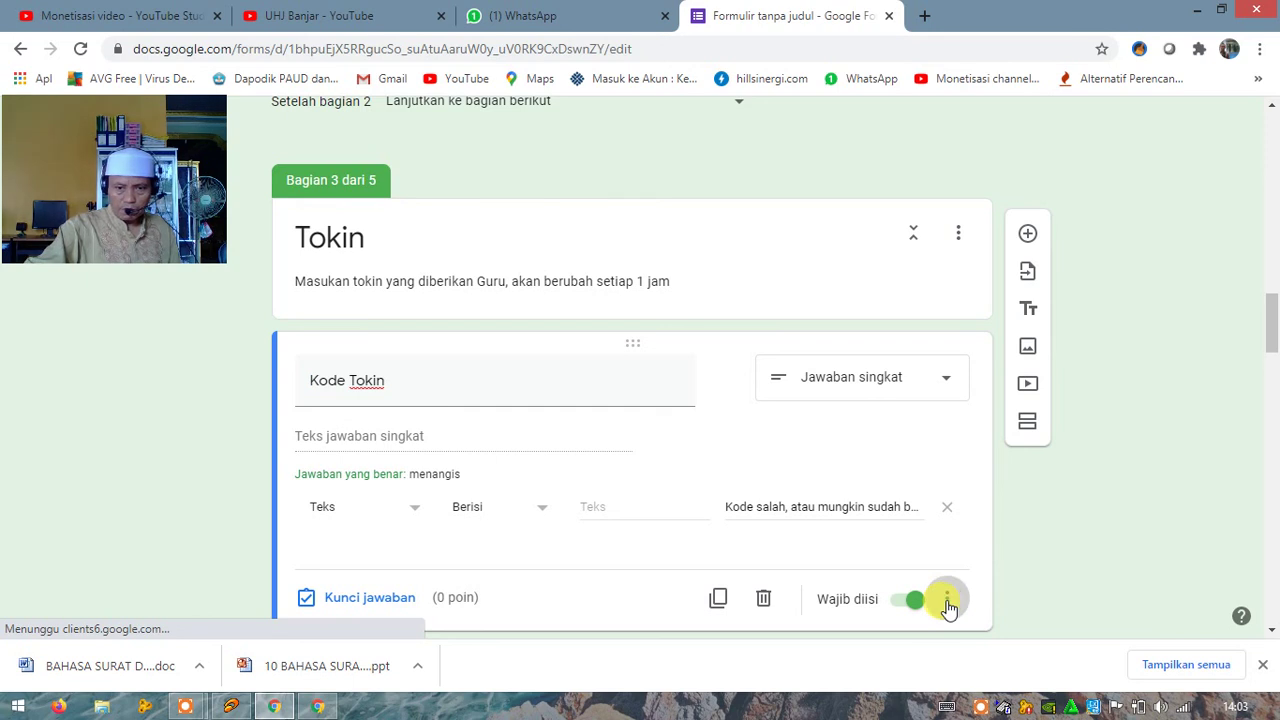
{"action": "left_click", "coordinate": [947, 603]}
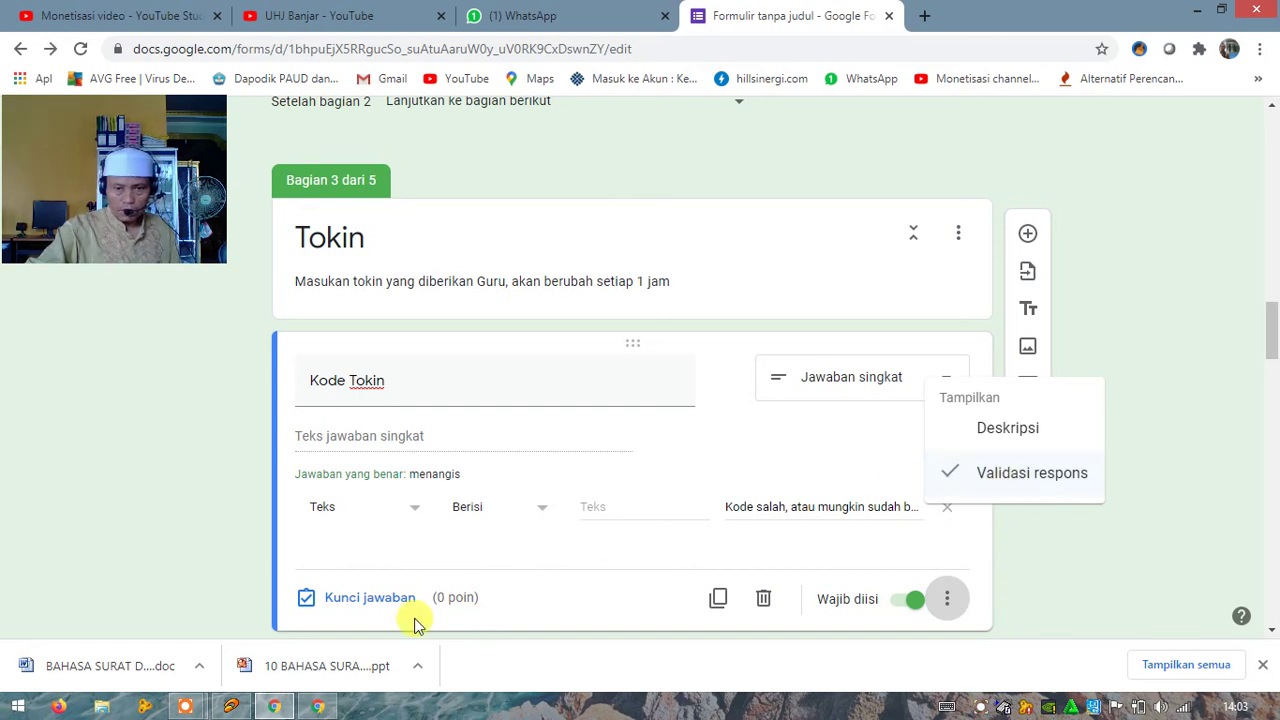
{"action": "scroll", "coordinate": [402, 618], "scroll_direction": "up", "scroll_amount": 1}
{"action": "scroll", "coordinate": [612, 518], "scroll_direction": "down", "scroll_amount": 3}
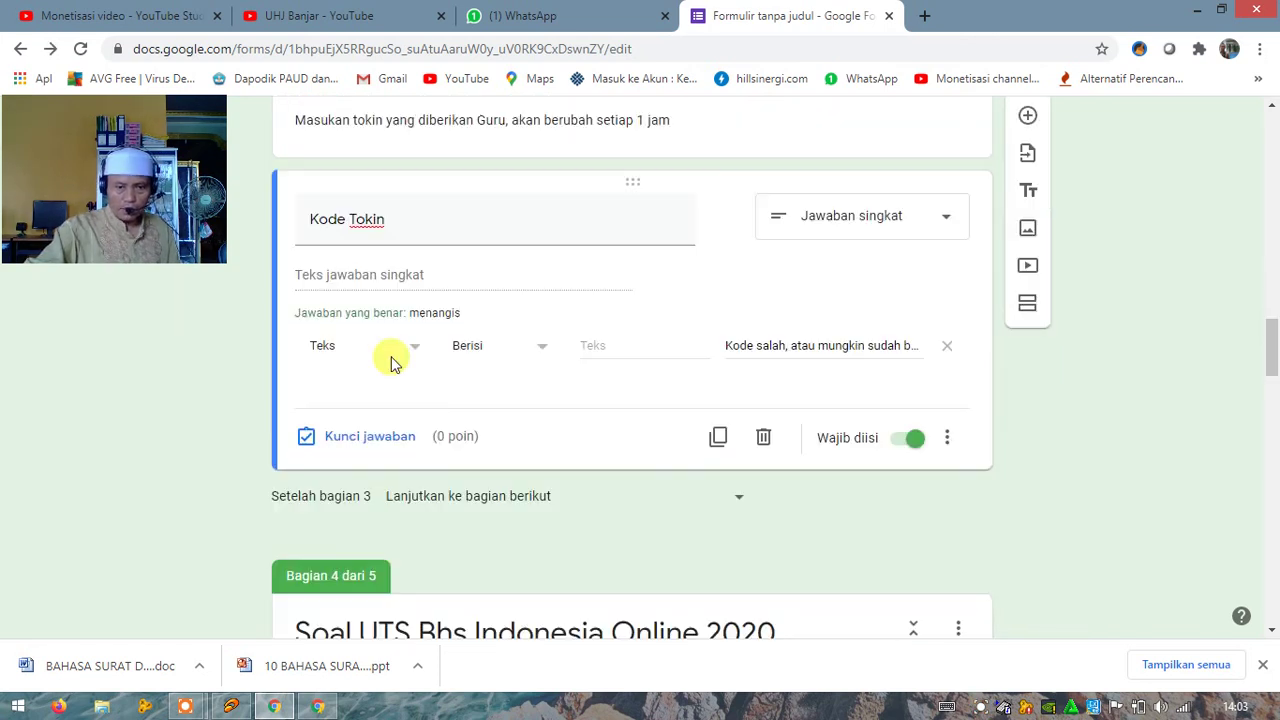
Step: Uncheck 'Tandai semua jawaban tidak benar lainnya' in the Kode Tokin answer key and confirm with Selesai
{"action": "left_click", "coordinate": [375, 445]}
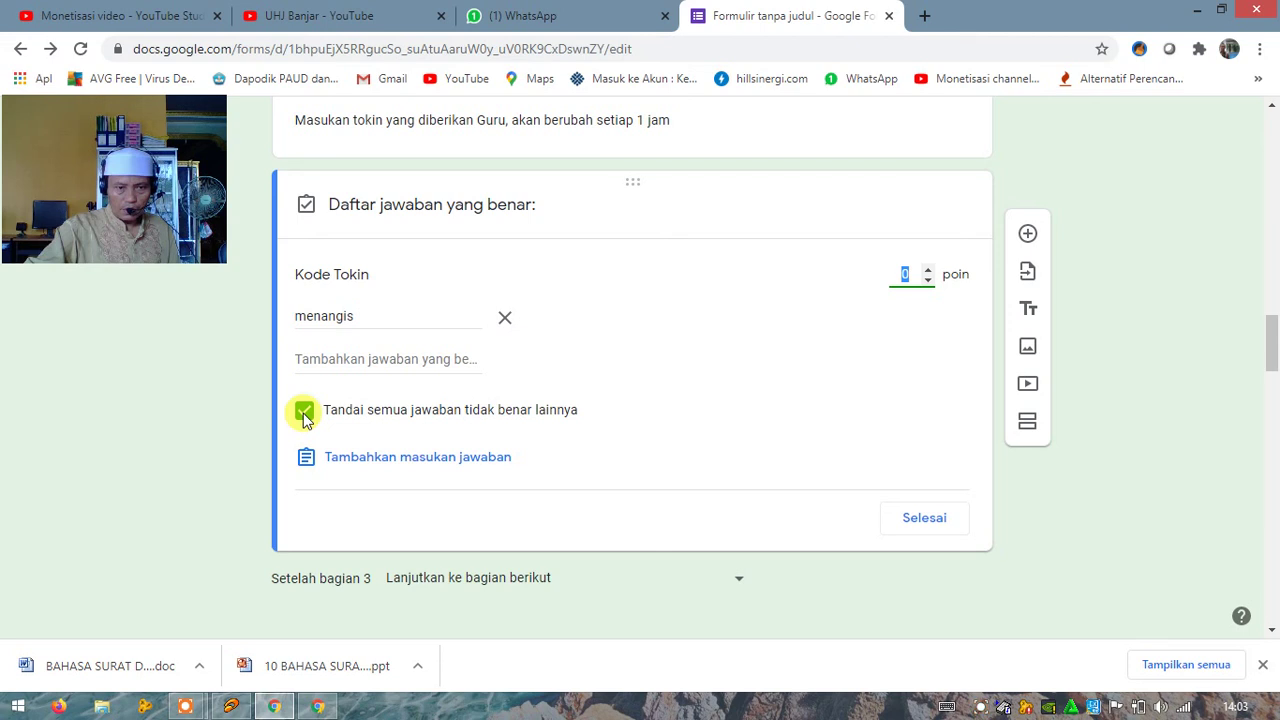
{"action": "left_click", "coordinate": [305, 418]}
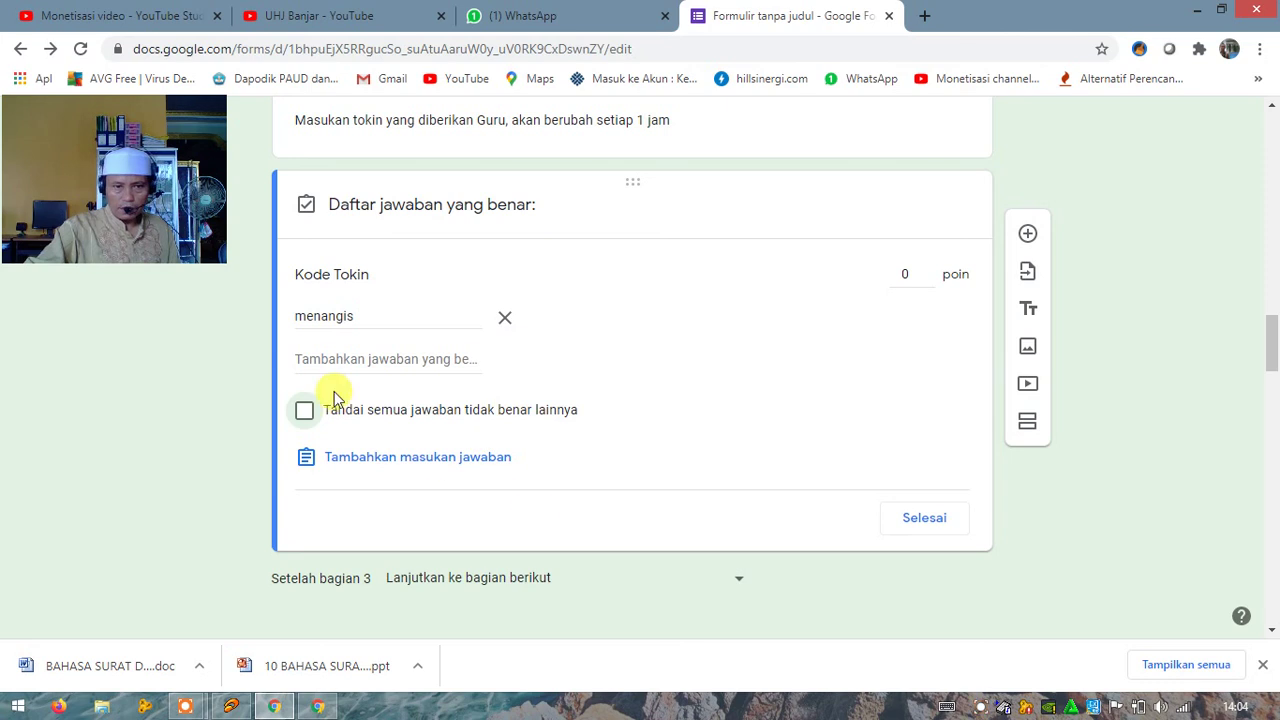
{"action": "left_click", "coordinate": [918, 530]}
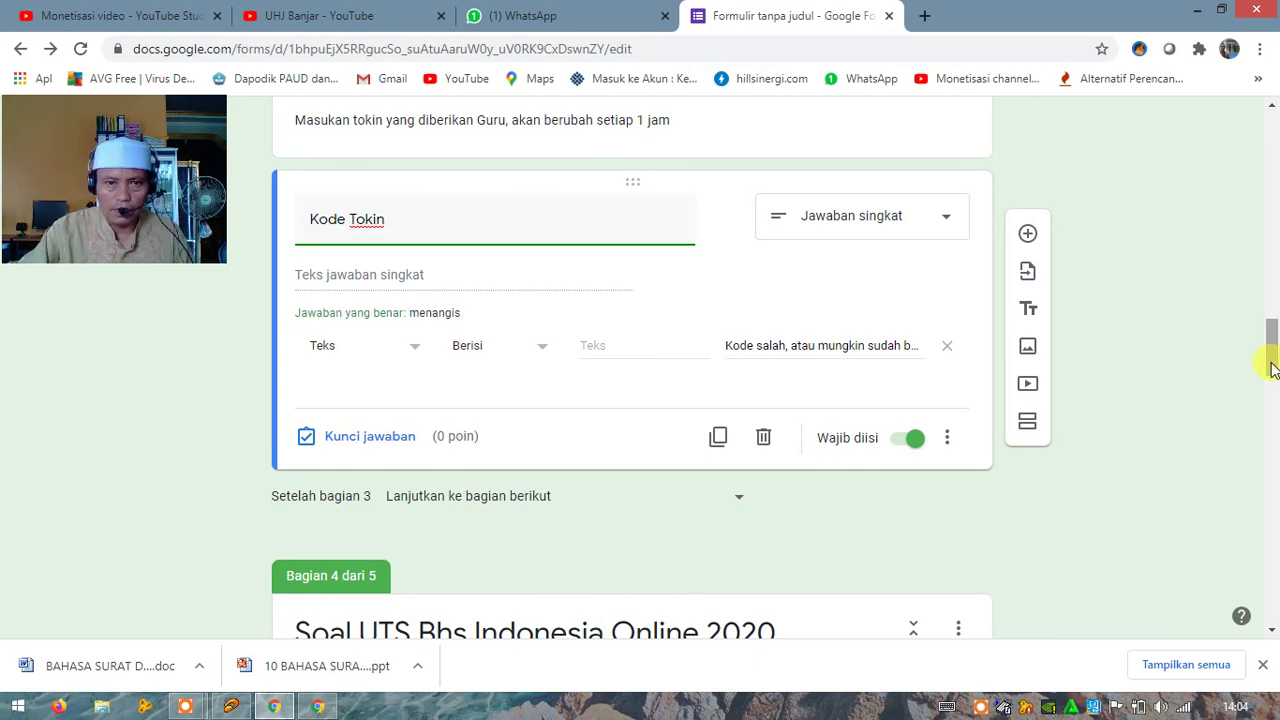
{"action": "left_click_drag", "start_coordinate": [1275, 365], "coordinate": [1275, 148]}
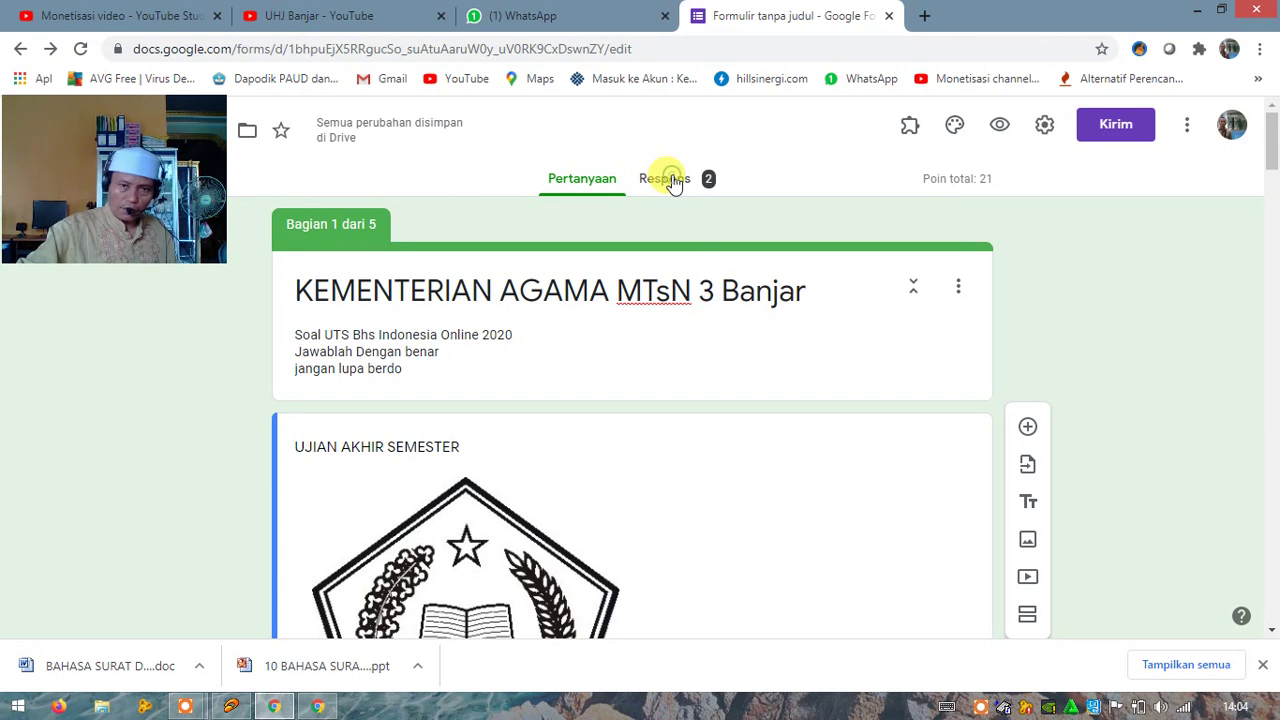
Step: Switch to the Respons tab to see the 2-response, 5/21 average summary
{"action": "left_click", "coordinate": [666, 180]}
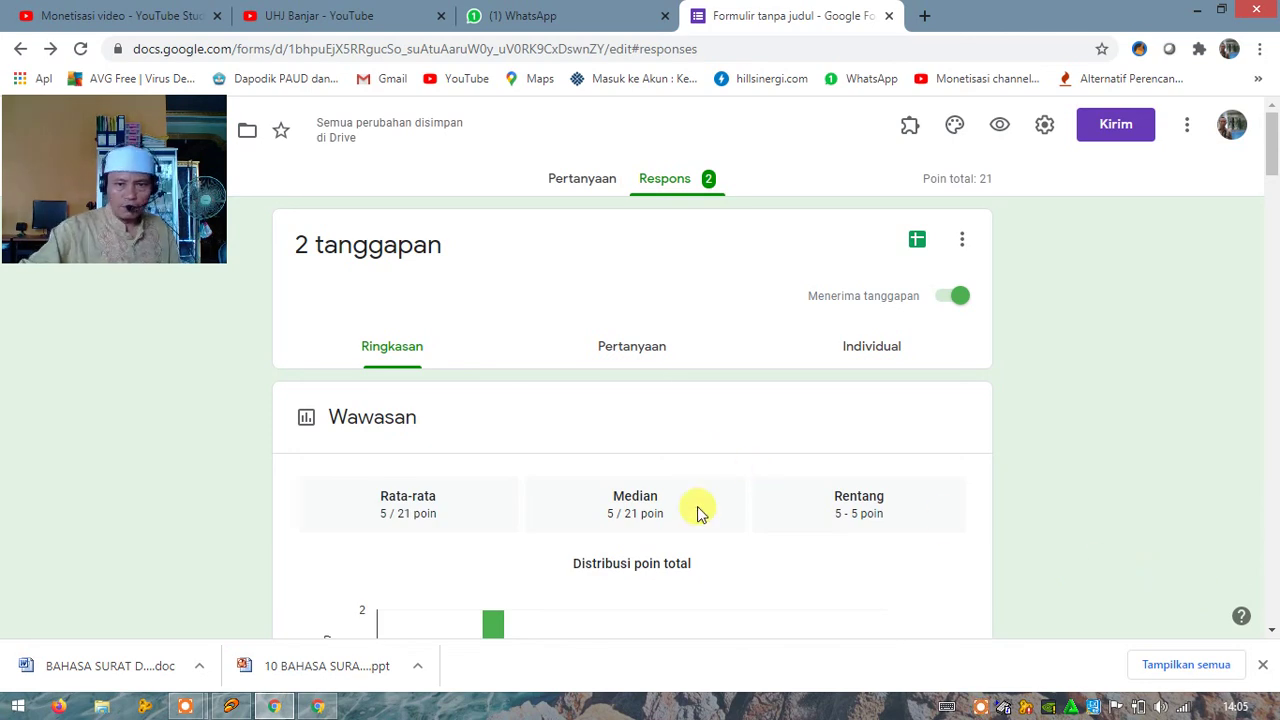
Step: Scroll through each question's response bar chart, then back up to the 5/21 score summary
{"action": "scroll", "coordinate": [697, 509], "scroll_direction": "down", "scroll_amount": 1}
{"action": "scroll", "coordinate": [697, 512], "scroll_direction": "down", "scroll_amount": 1}
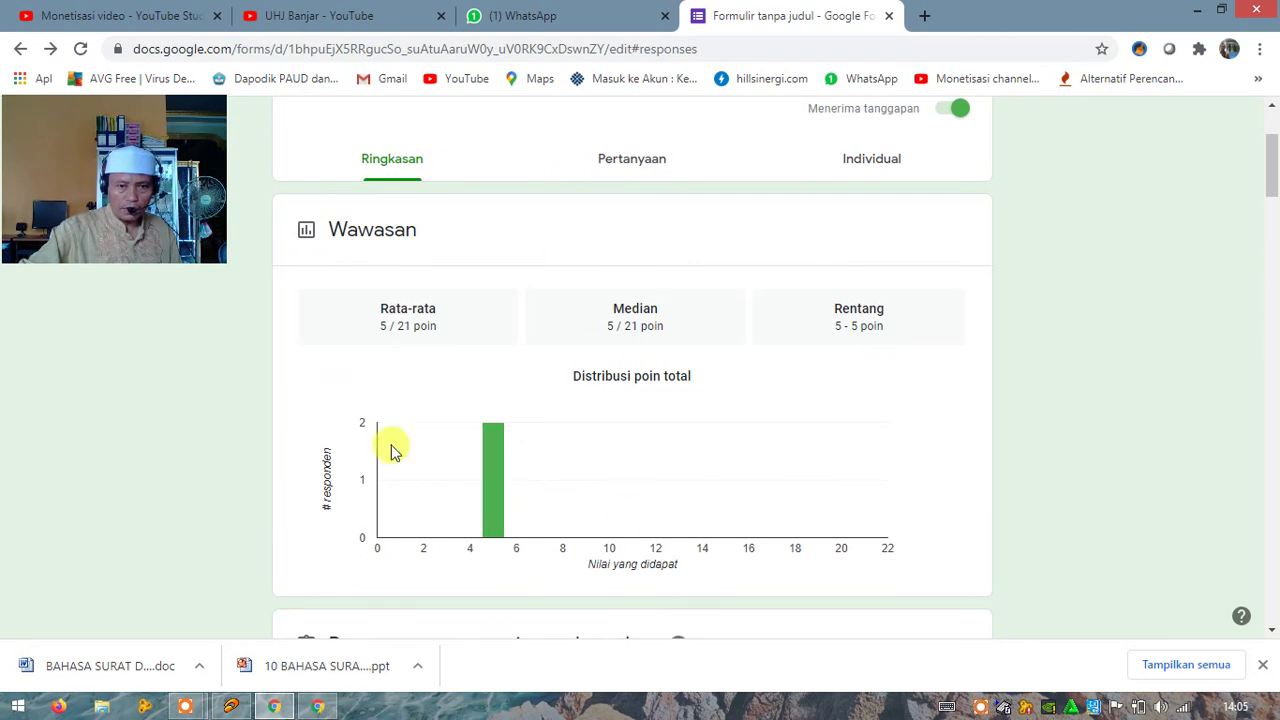
{"action": "scroll", "coordinate": [627, 517], "scroll_direction": "down", "scroll_amount": 1}
{"action": "scroll", "coordinate": [627, 517], "scroll_direction": "down", "scroll_amount": 5}
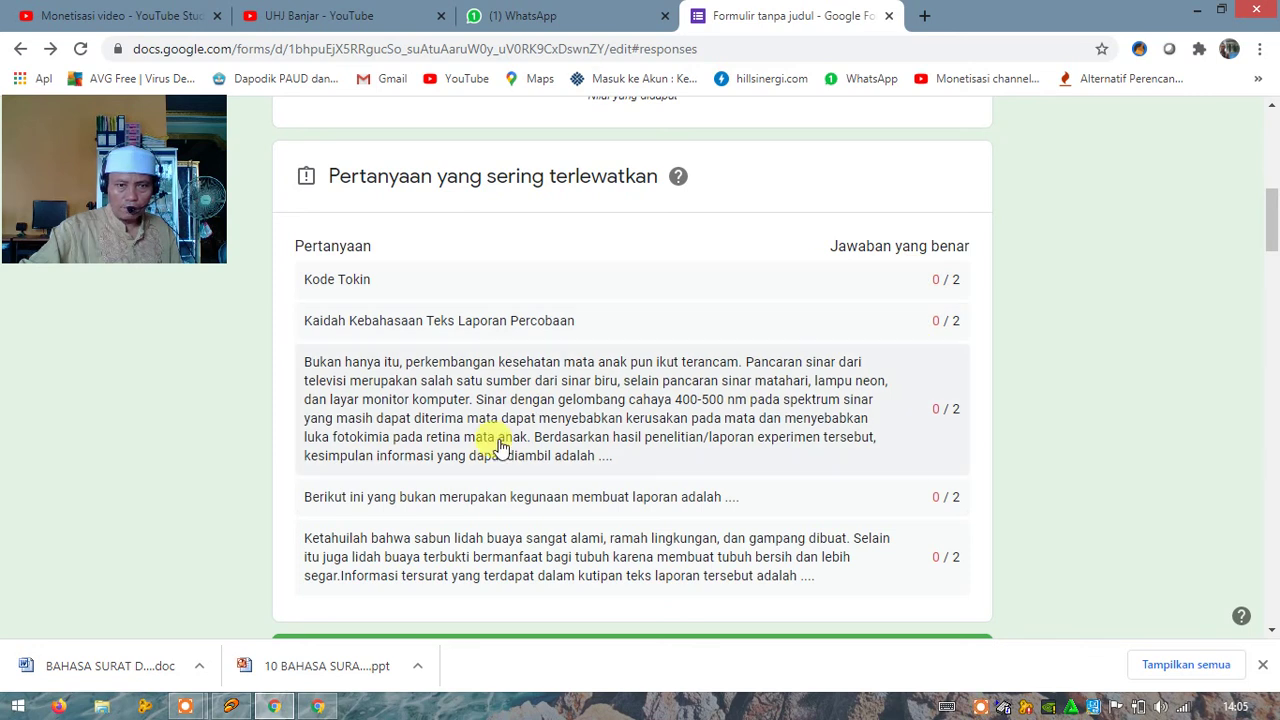
{"action": "scroll", "coordinate": [497, 440], "scroll_direction": "down", "scroll_amount": 5}
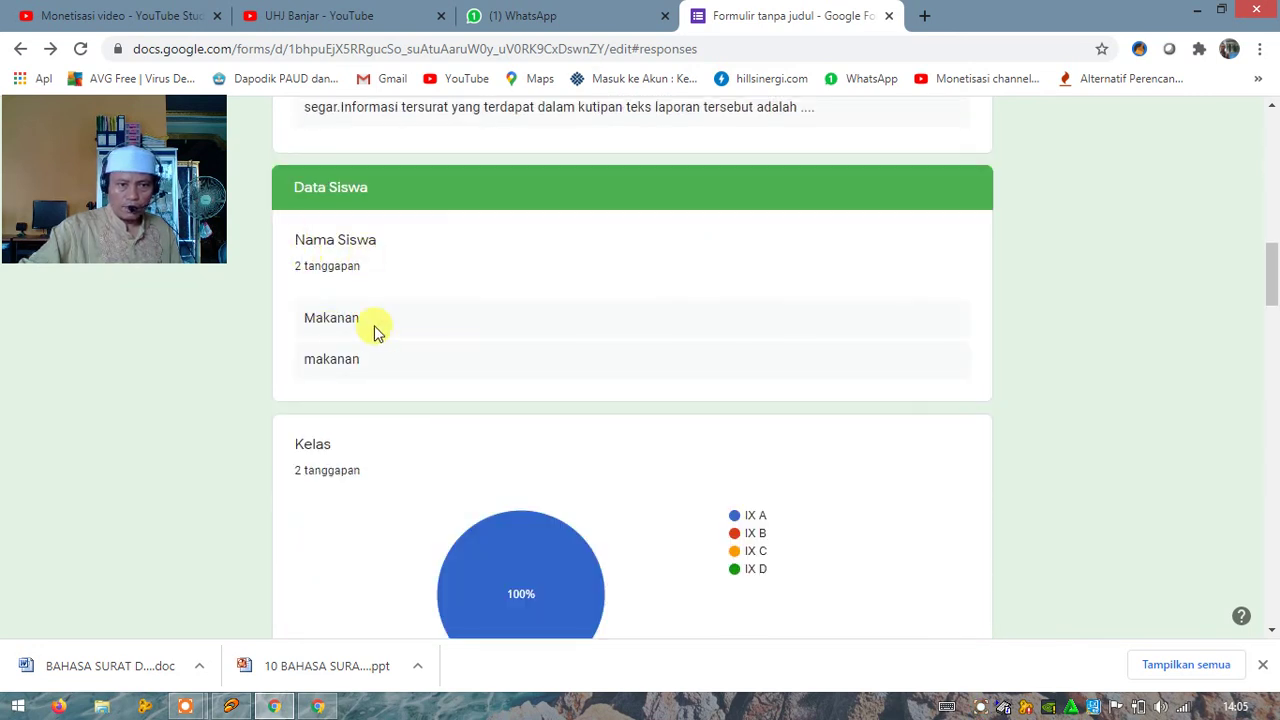
{"action": "scroll", "coordinate": [703, 381], "scroll_direction": "down", "scroll_amount": 1}
{"action": "scroll", "coordinate": [701, 381], "scroll_direction": "down", "scroll_amount": 3}
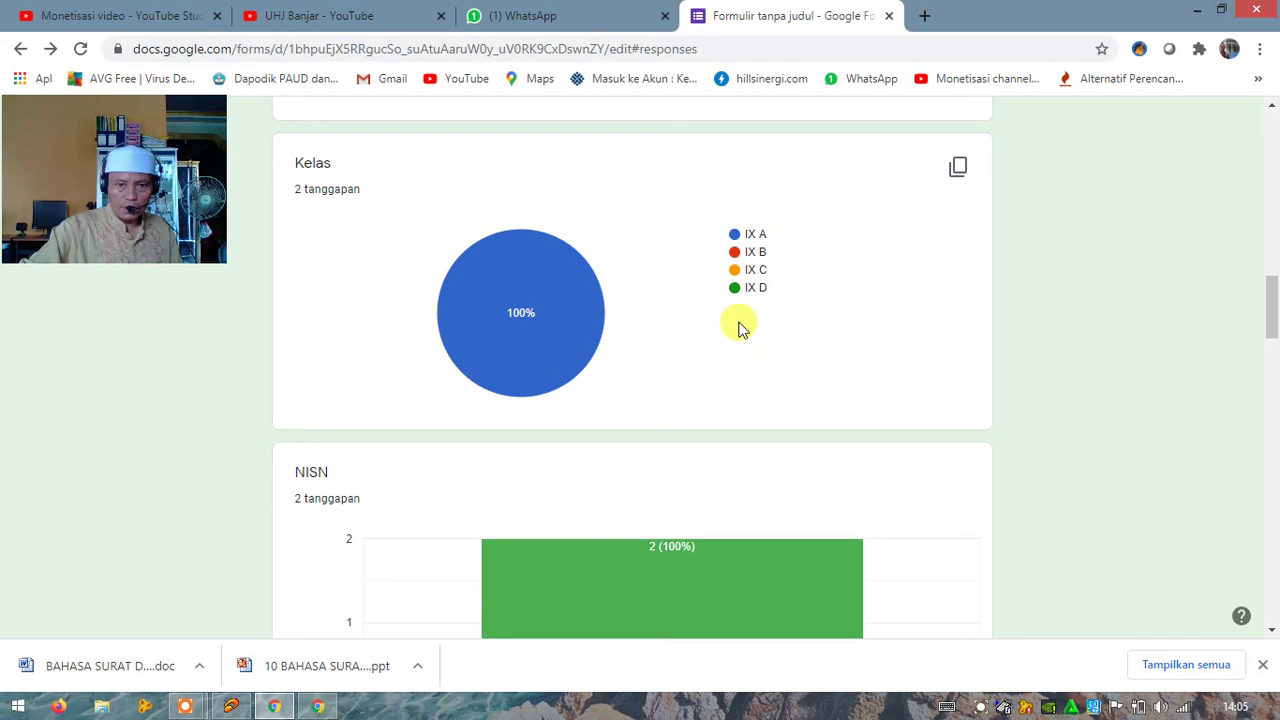
{"action": "scroll", "coordinate": [743, 329], "scroll_direction": "down", "scroll_amount": 1}
{"action": "scroll", "coordinate": [743, 329], "scroll_direction": "down", "scroll_amount": 1}
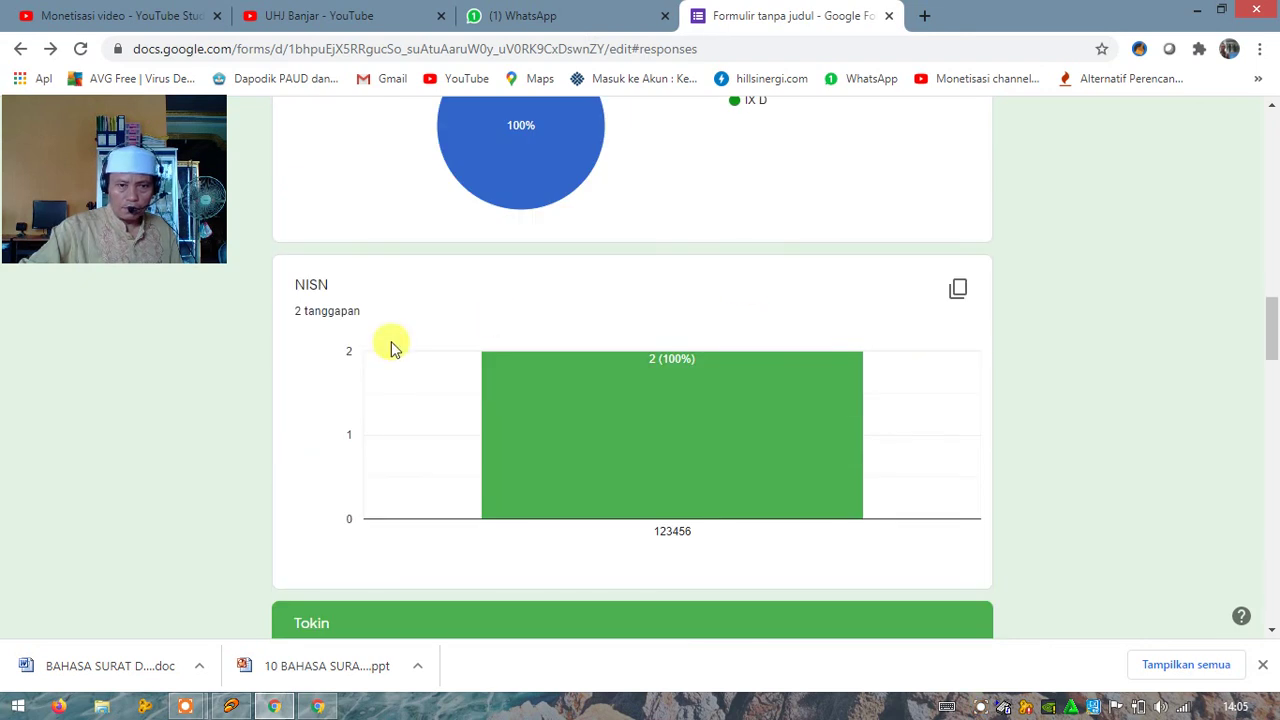
{"action": "scroll", "coordinate": [780, 451], "scroll_direction": "down", "scroll_amount": 5}
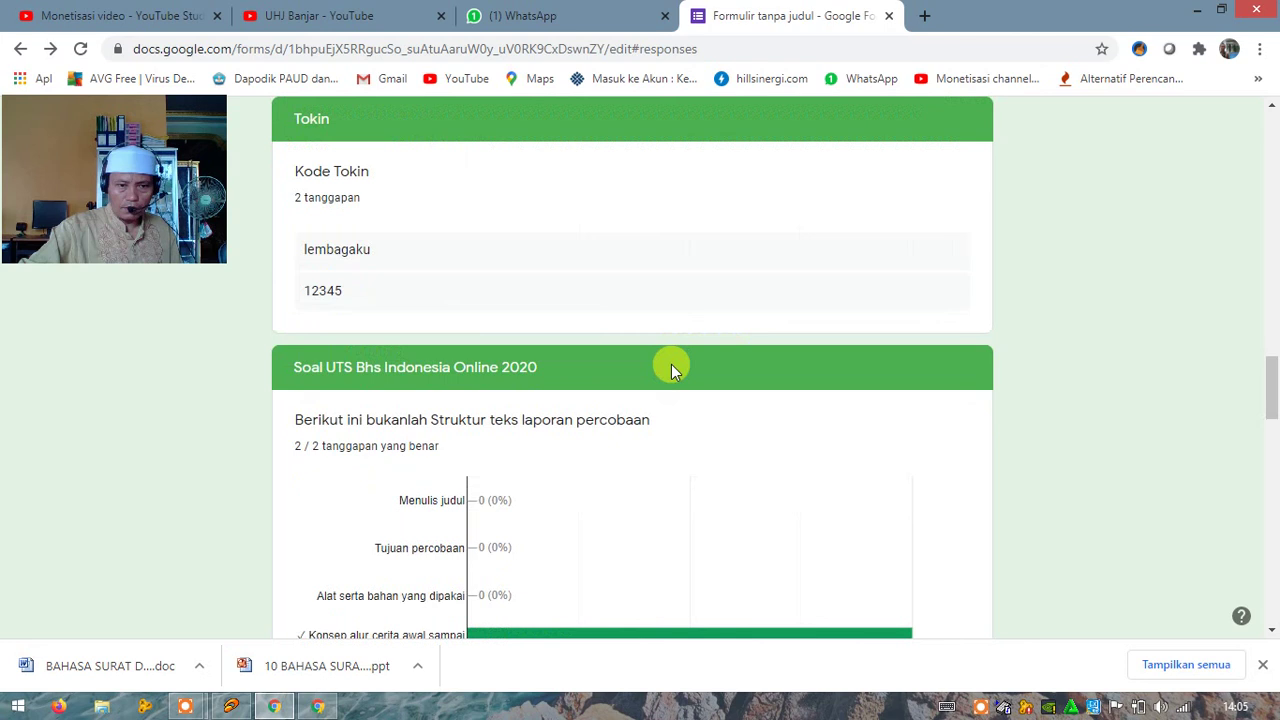
{"action": "scroll", "coordinate": [671, 364], "scroll_direction": "down", "scroll_amount": 4}
{"action": "scroll", "coordinate": [343, 193], "scroll_direction": "up", "scroll_amount": 2}
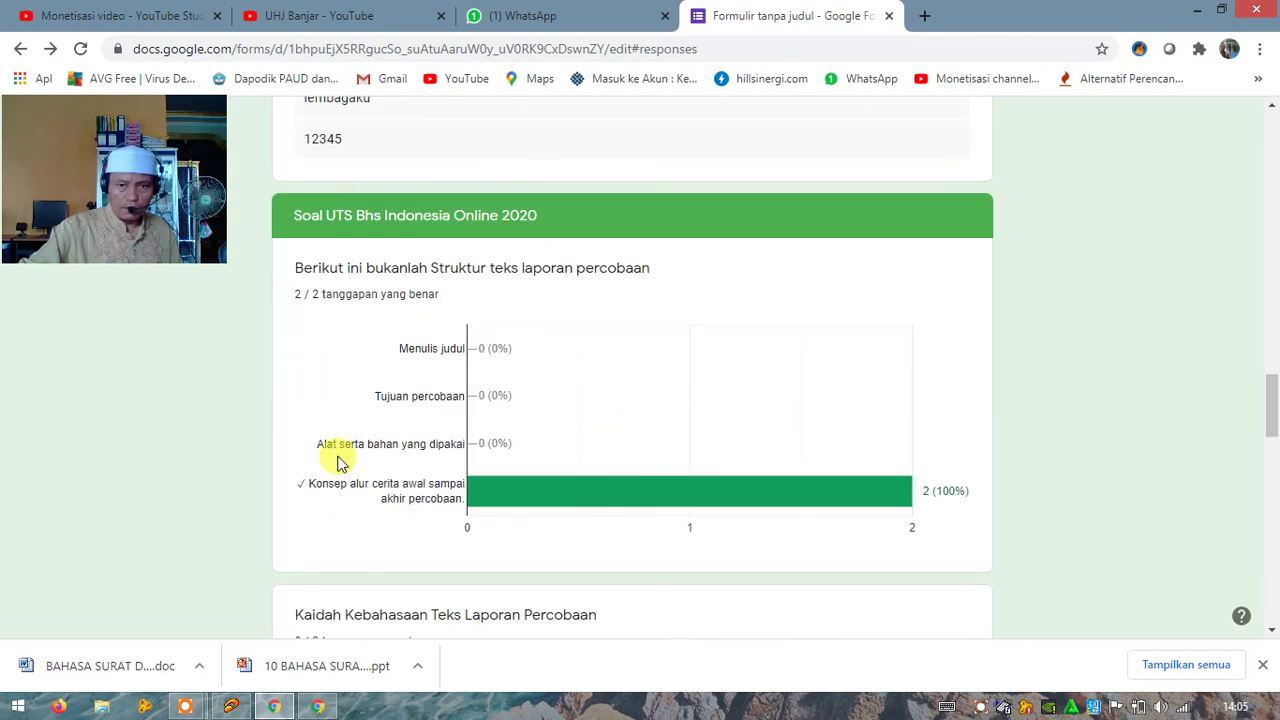
{"action": "scroll", "coordinate": [667, 401], "scroll_direction": "down", "scroll_amount": 4}
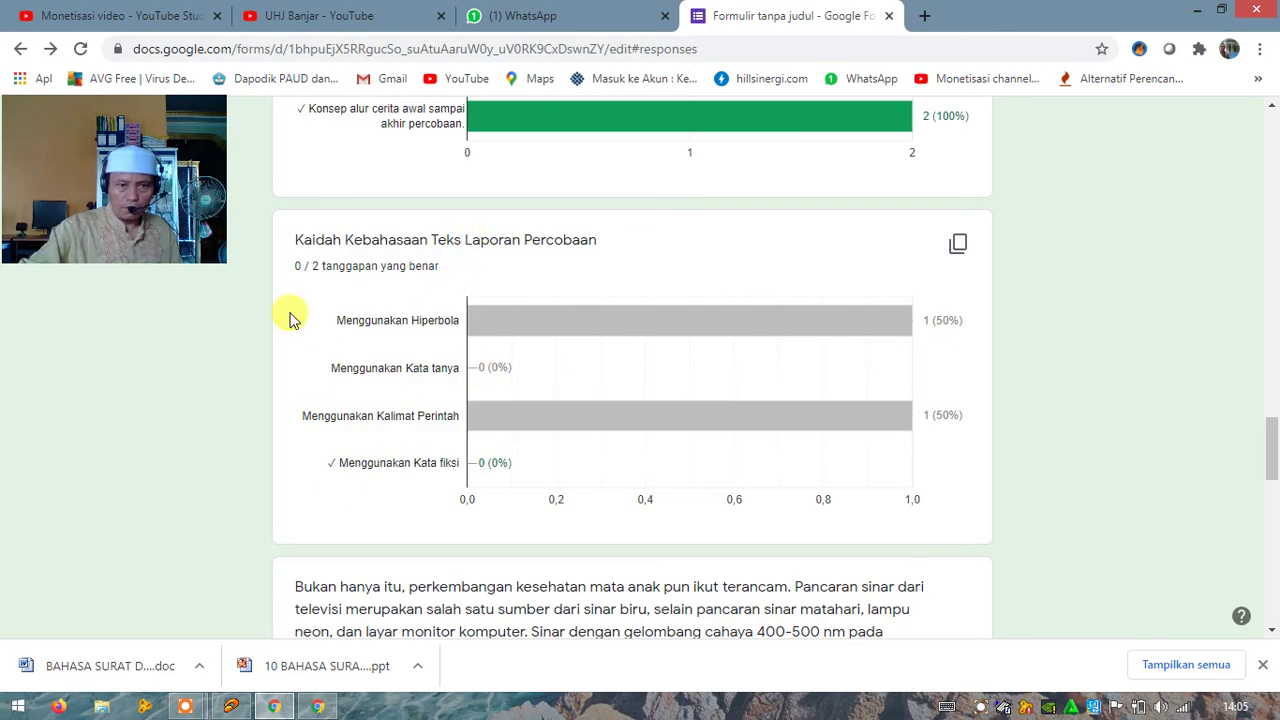
{"action": "mouse_move", "coordinate": [523, 409]}
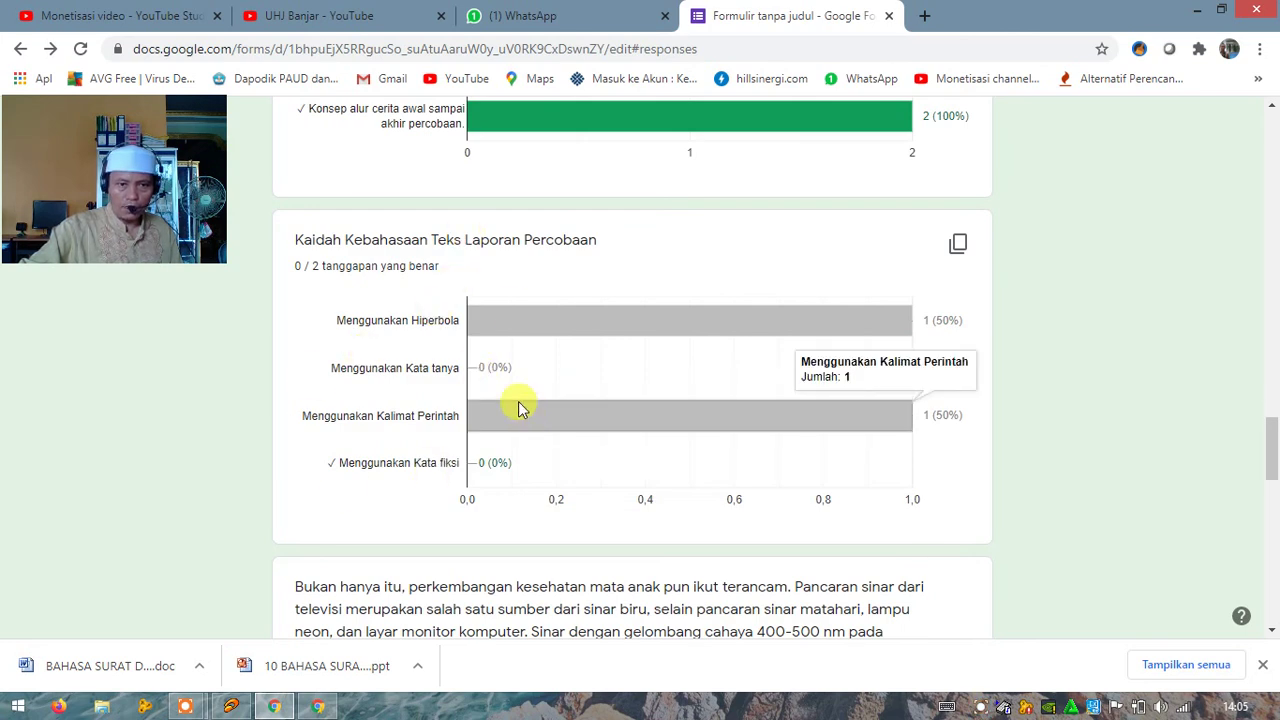
{"action": "scroll", "coordinate": [520, 408], "scroll_direction": "down", "scroll_amount": 1}
{"action": "scroll", "coordinate": [520, 408], "scroll_direction": "down", "scroll_amount": 6}
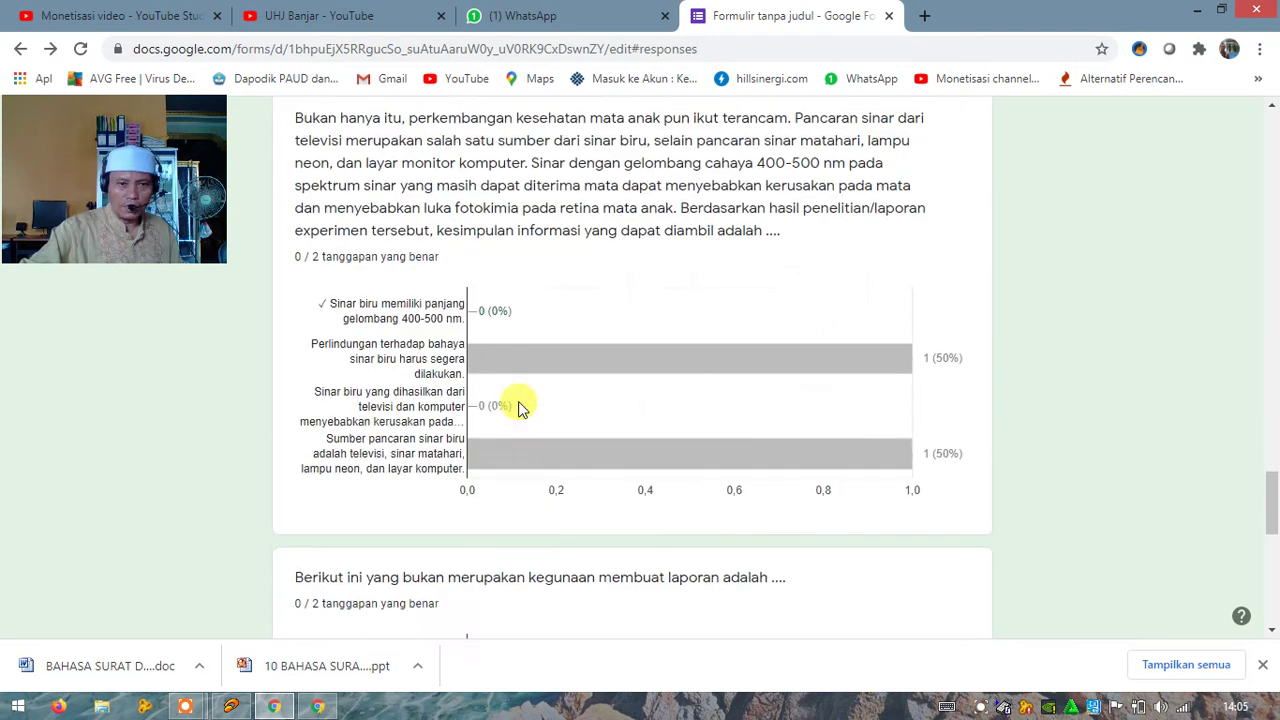
{"action": "scroll", "coordinate": [571, 366], "scroll_direction": "down", "scroll_amount": 3}
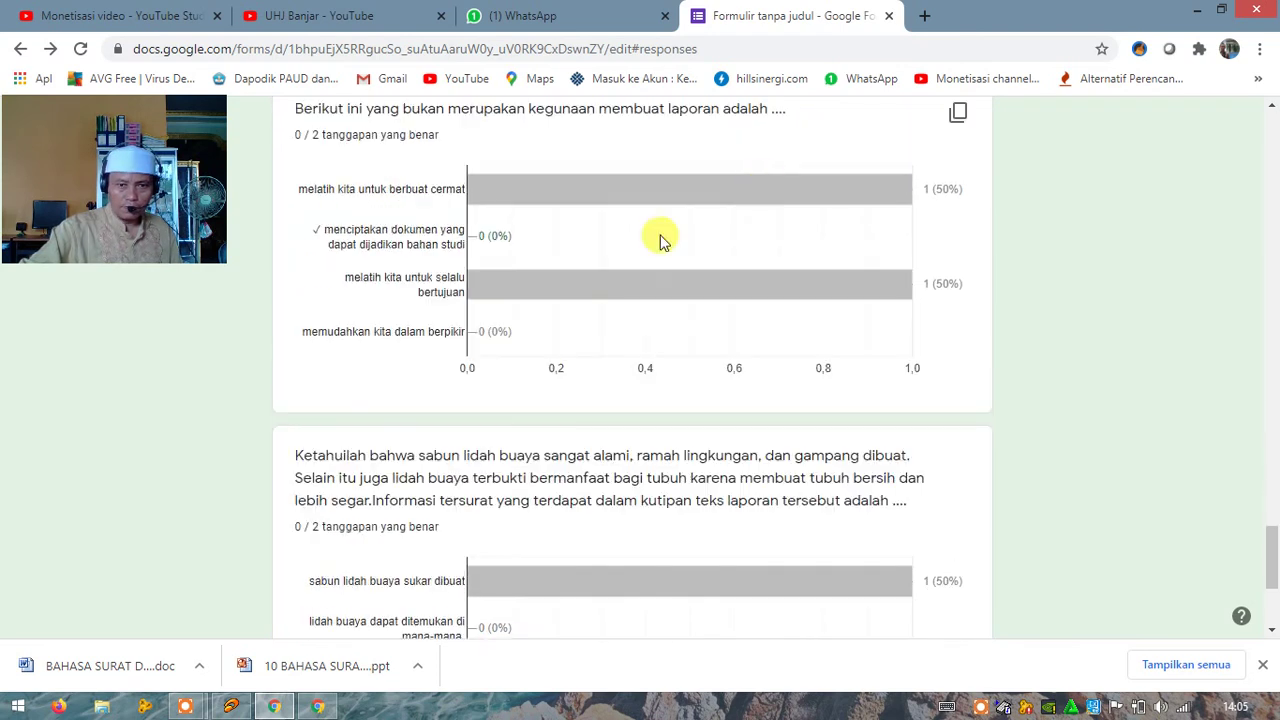
{"action": "mouse_move", "coordinate": [727, 310]}
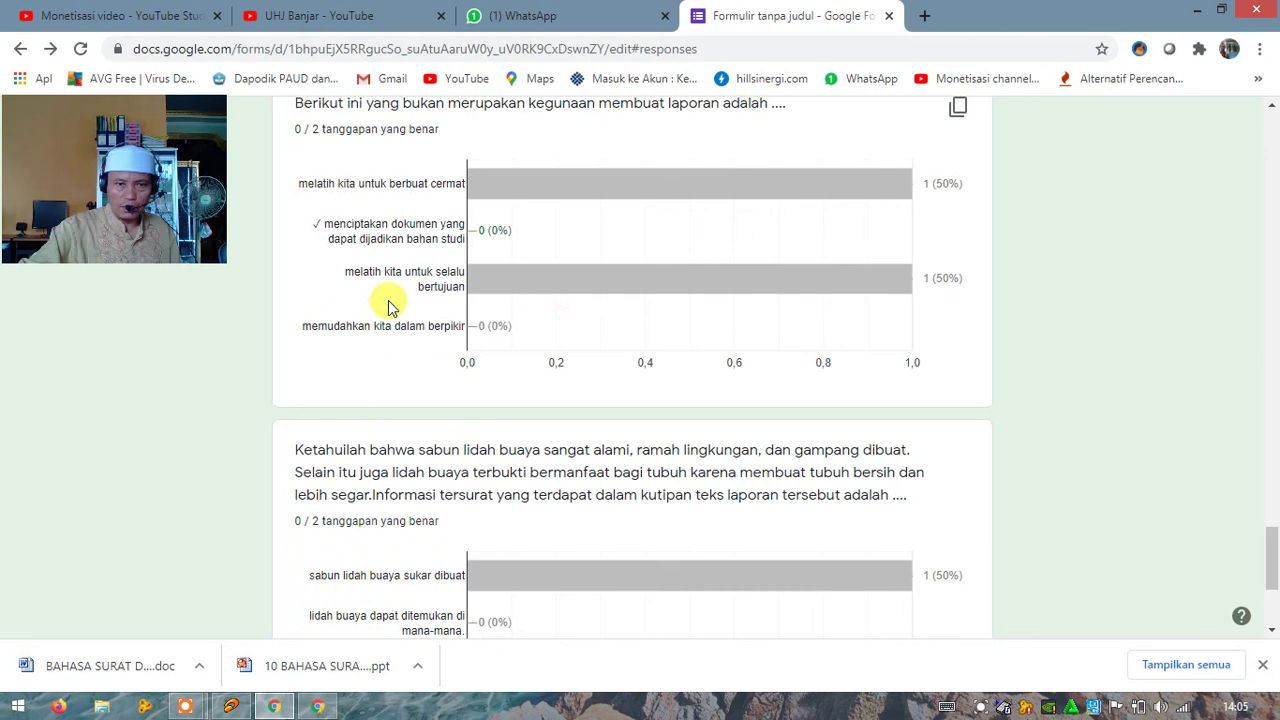
{"action": "scroll", "coordinate": [390, 300], "scroll_direction": "down", "scroll_amount": 3}
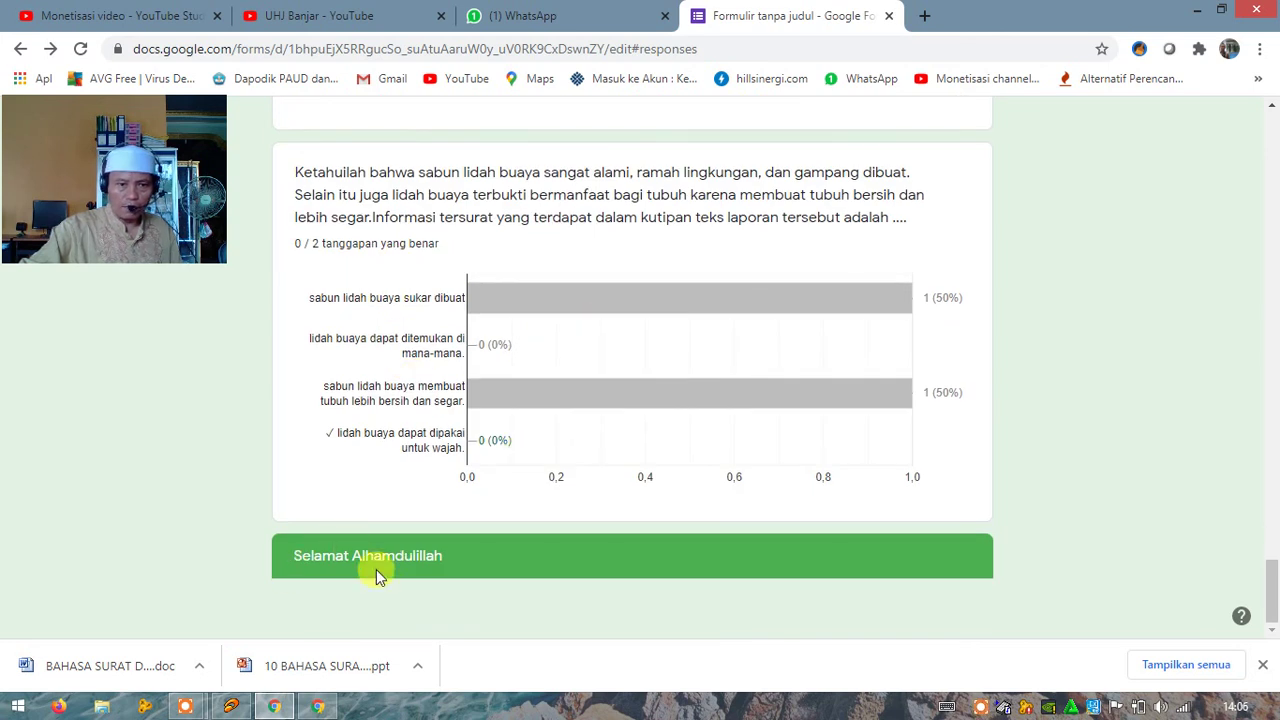
{"action": "scroll", "coordinate": [810, 510], "scroll_direction": "up", "scroll_amount": 5}
{"action": "scroll", "coordinate": [810, 510], "scroll_direction": "up", "scroll_amount": 15}
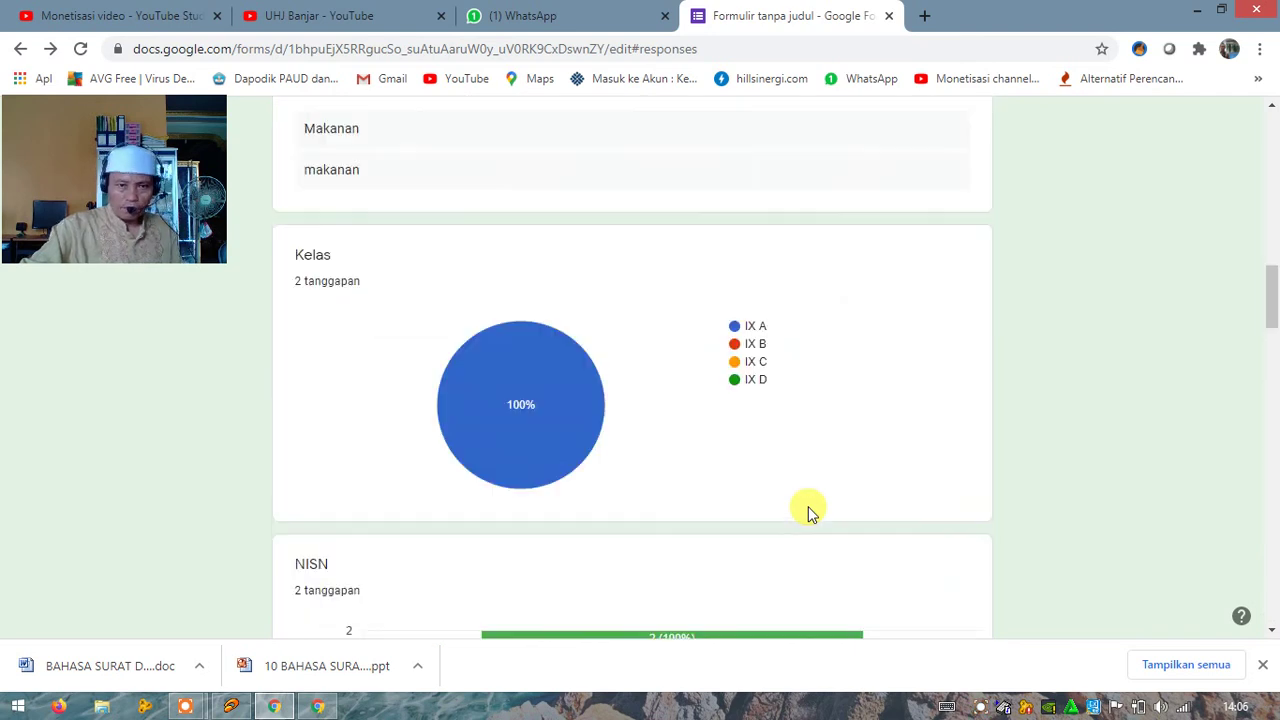
{"action": "scroll", "coordinate": [810, 510], "scroll_direction": "up", "scroll_amount": 15}
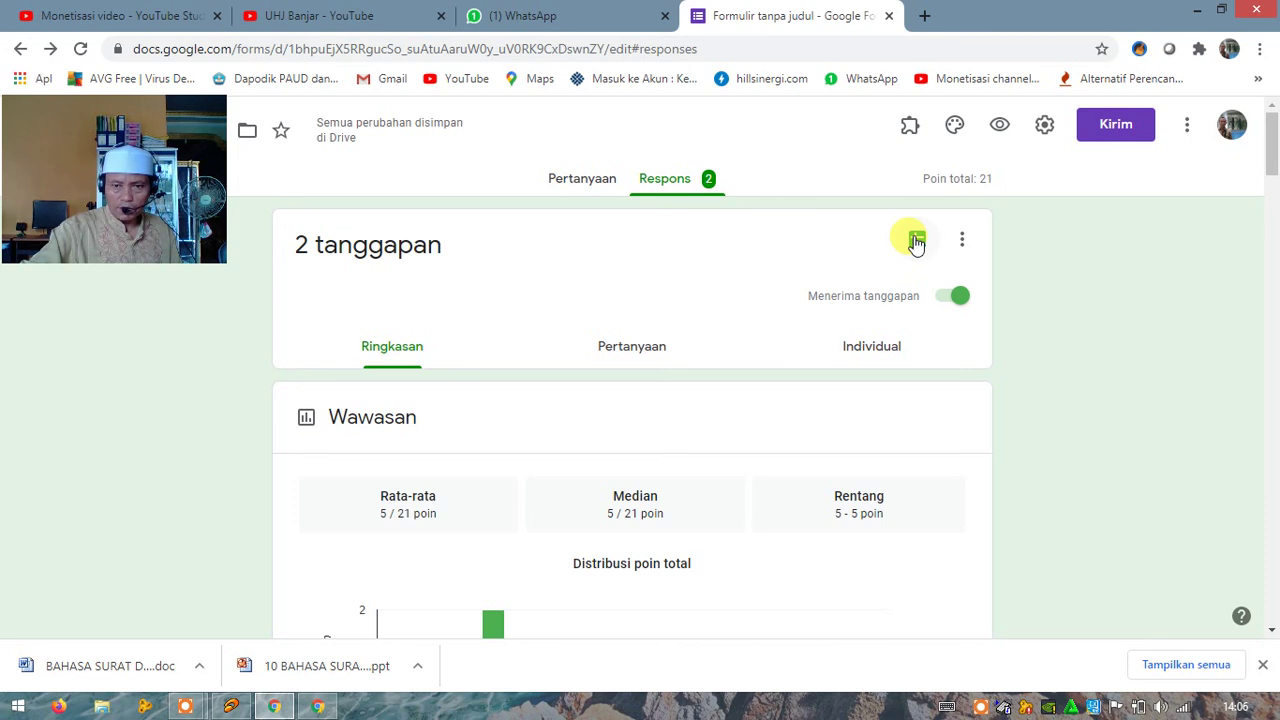
Step: Try linking the responses to a Sheets spreadsheet, then reload the page when the panel fails to render
{"action": "left_click", "coordinate": [916, 241]}
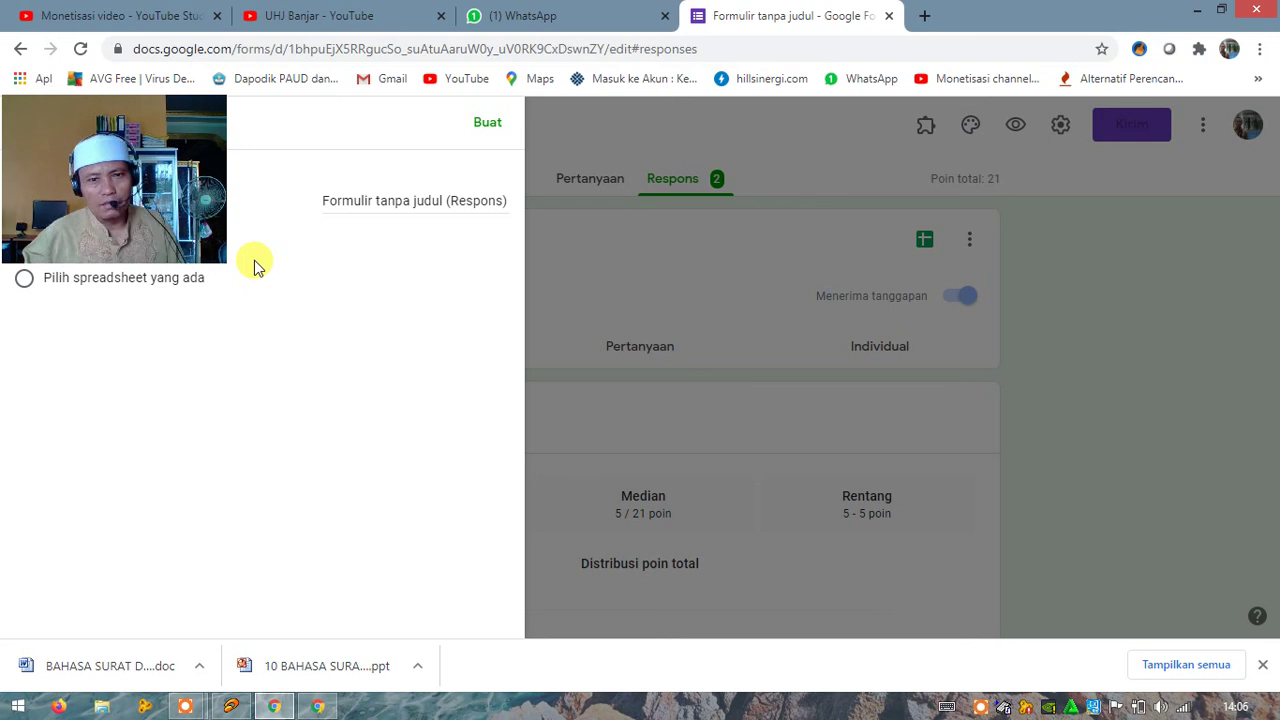
{"action": "left_click", "coordinate": [82, 55]}
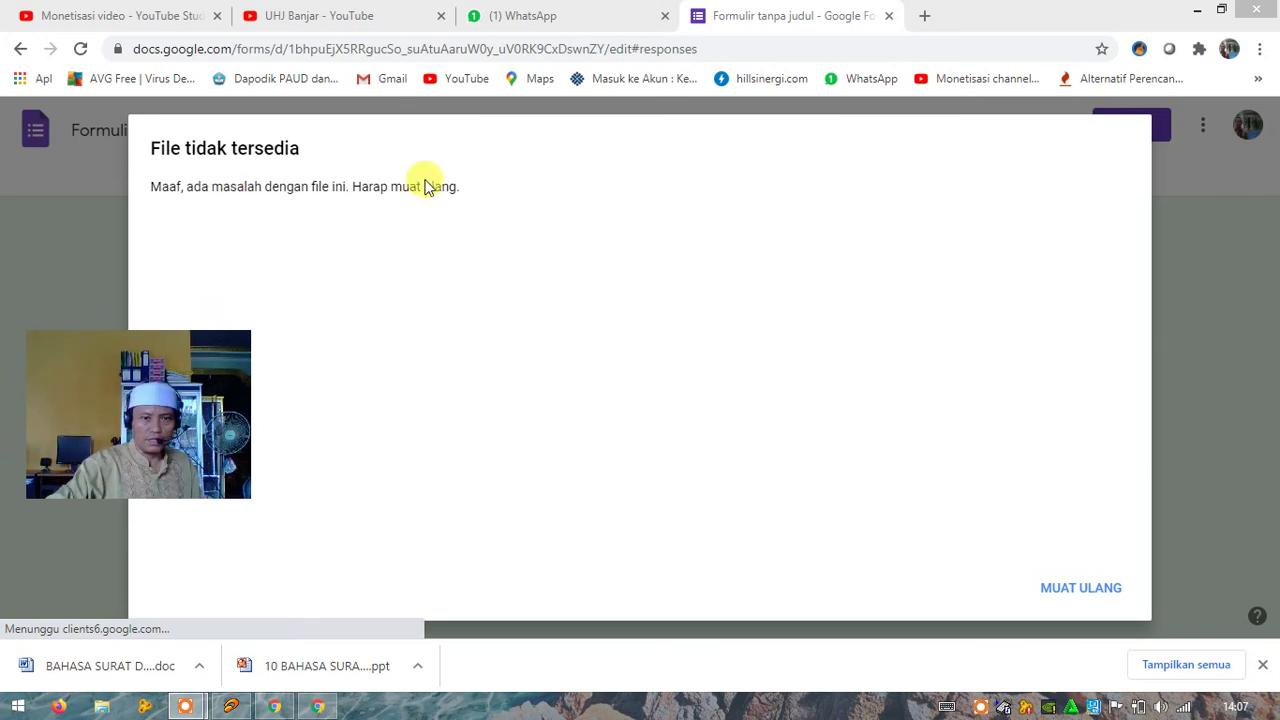
Step: Bring the Chrome window showing the 'File tidak tersedia' notice to the front
{"action": "left_click", "coordinate": [1068, 593]}
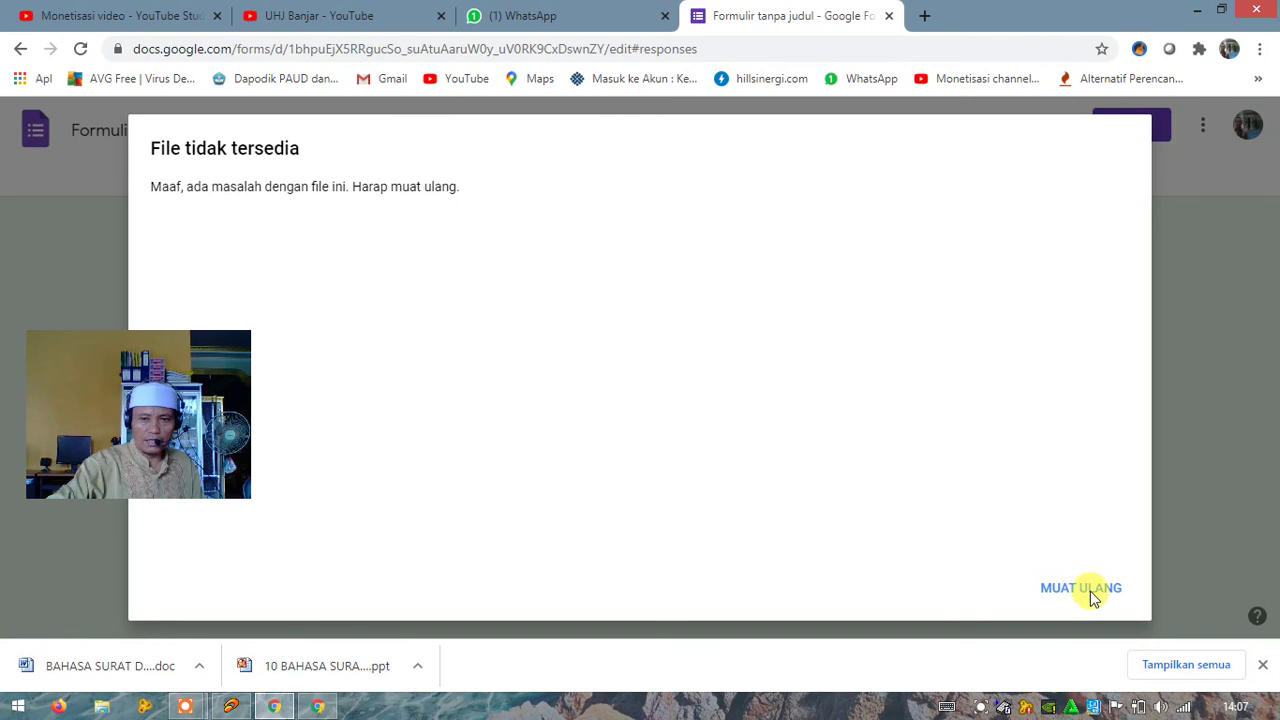
Step: Reload the unavailable form with MUAT ULANG, then bring up the Icecream Screen Recorder controls
{"action": "left_click", "coordinate": [1102, 595]}
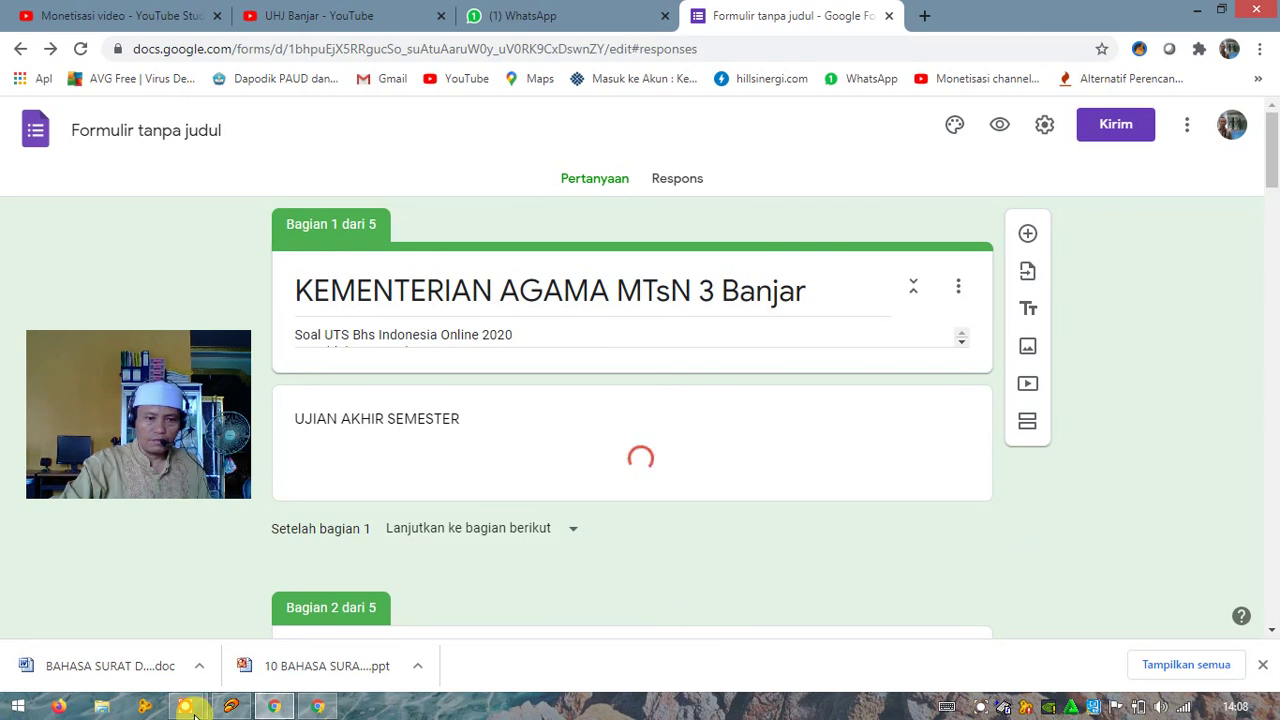
{"action": "mouse_move", "coordinate": [185, 706]}
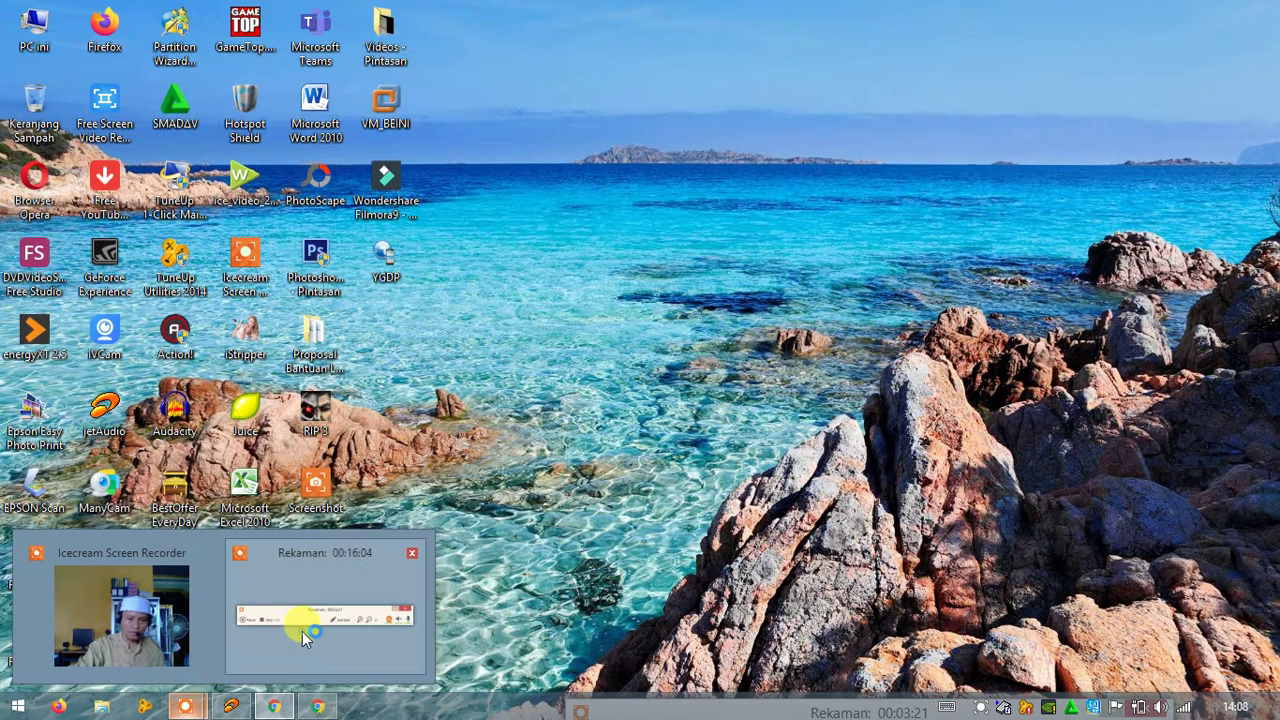
{"action": "left_click", "coordinate": [305, 637]}
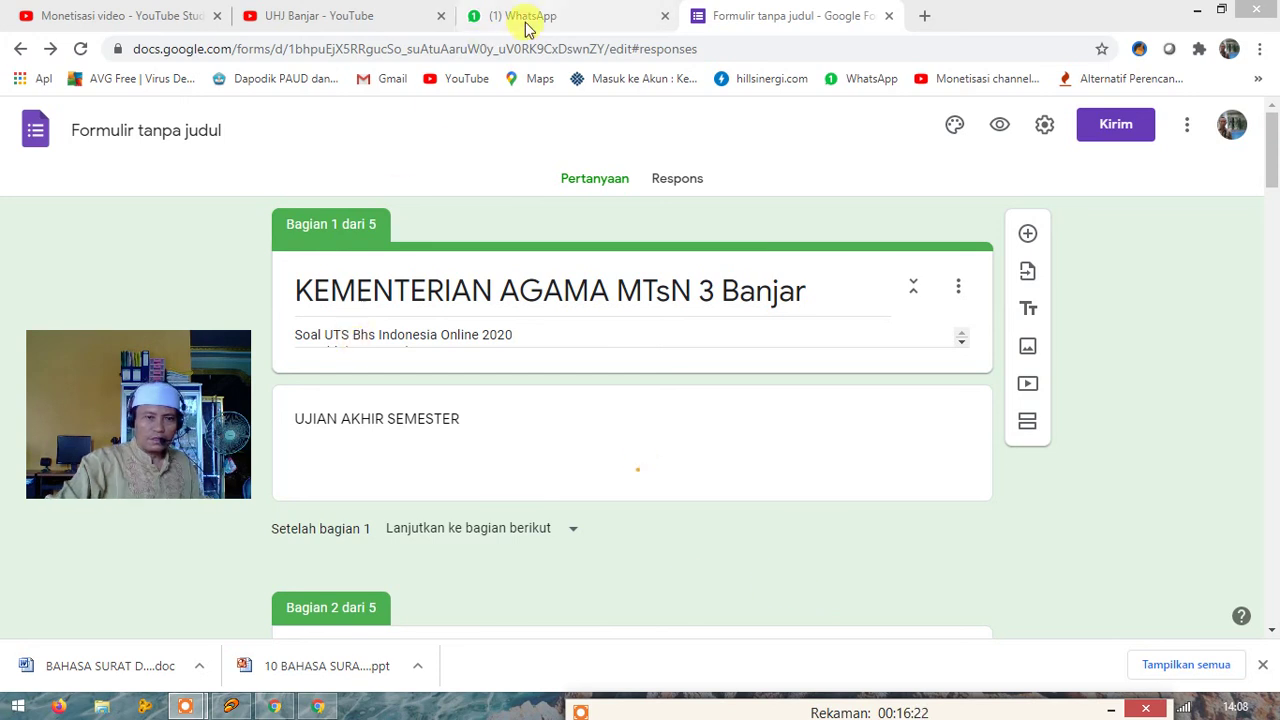
Step: Close the UHJ Banjar YouTube tabs and return to the Formulir tanpa judul form
{"action": "left_click", "coordinate": [318, 15]}
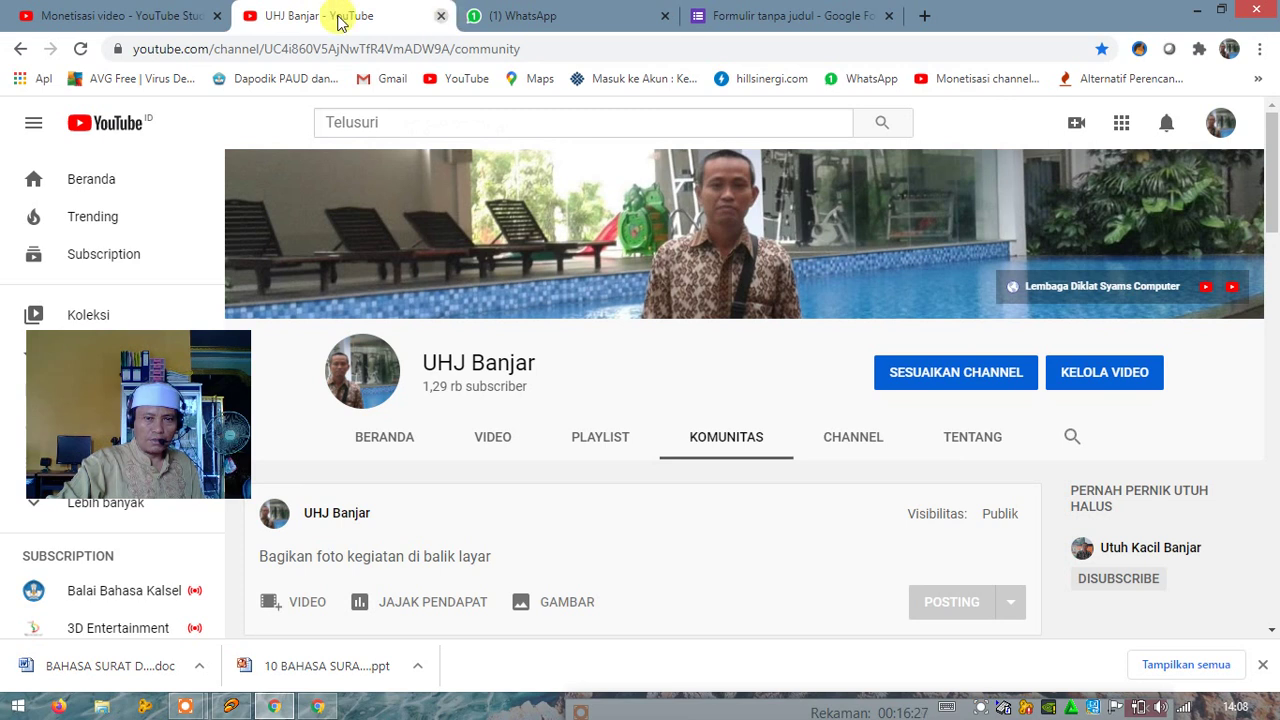
{"action": "key", "text": "ctrl+w"}
{"action": "key", "text": "ctrl+w"}
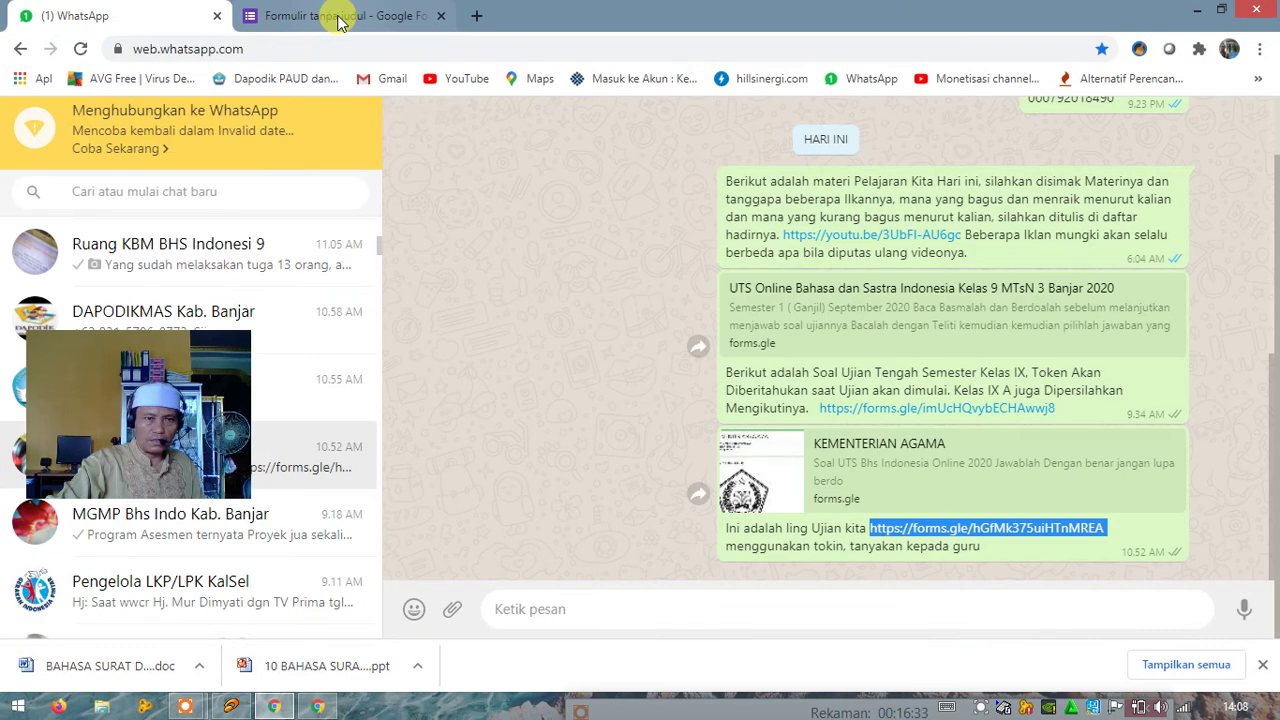
{"action": "left_click", "coordinate": [338, 18]}
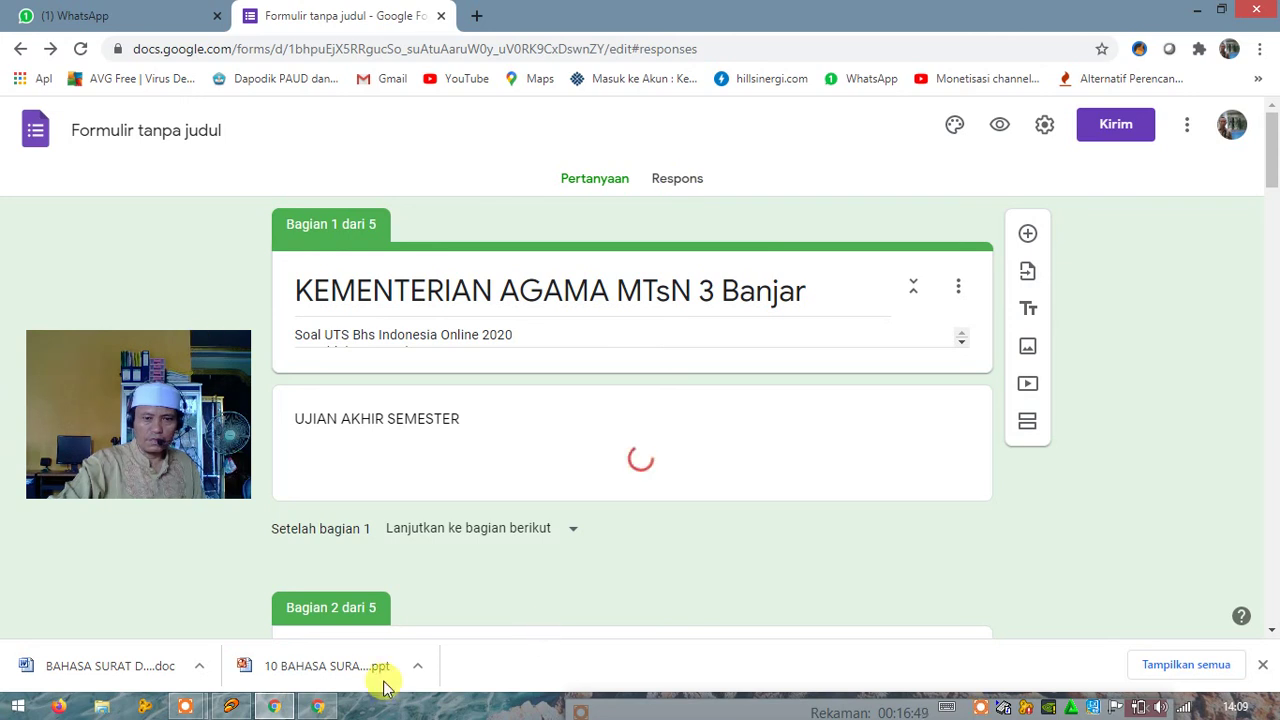
Step: Bring the screen recorder controls fully into view and pause the recording
{"action": "mouse_move", "coordinate": [310, 712]}
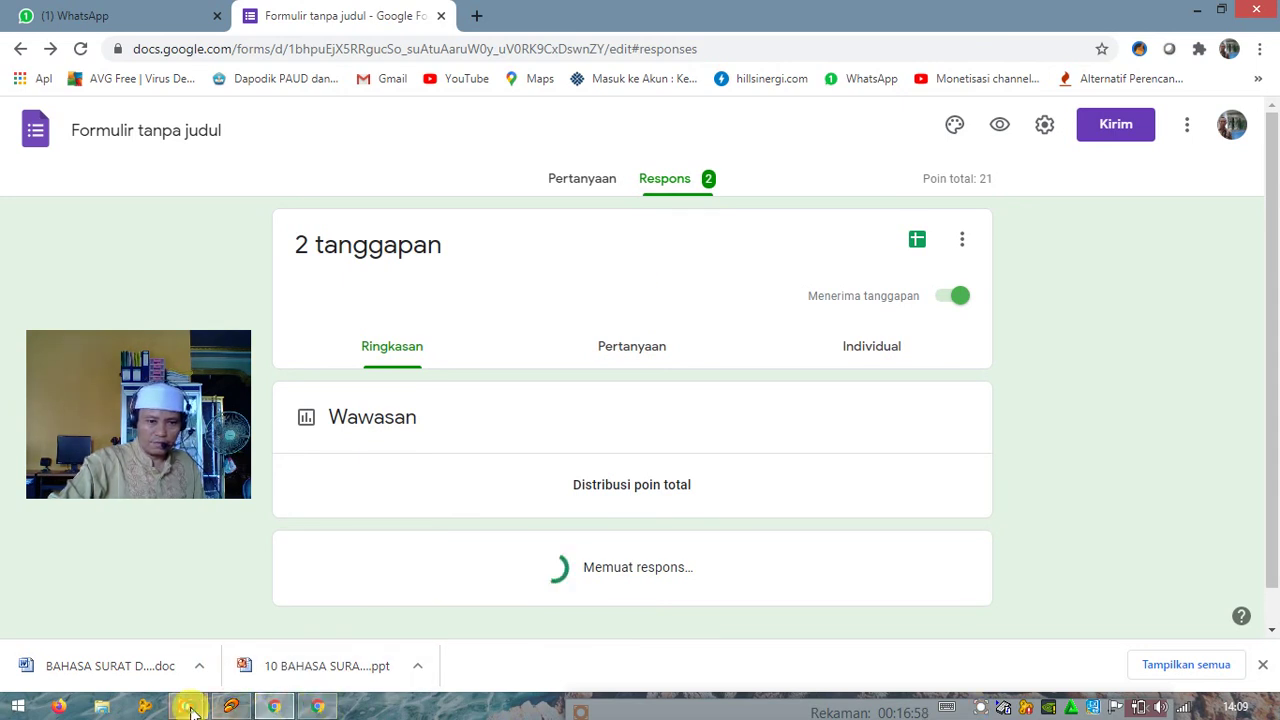
{"action": "mouse_move", "coordinate": [192, 710]}
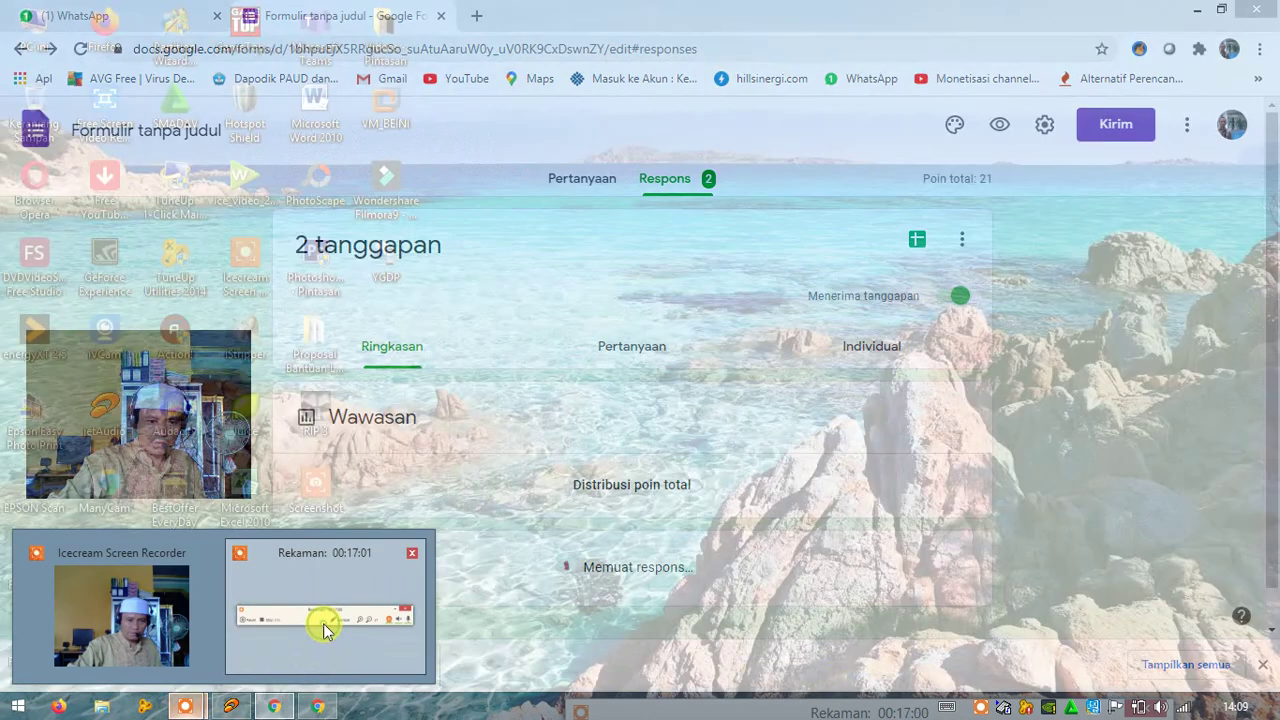
{"action": "left_click", "coordinate": [323, 623]}
{"action": "left_click_drag", "start_coordinate": [674, 706], "coordinate": [680, 629]}
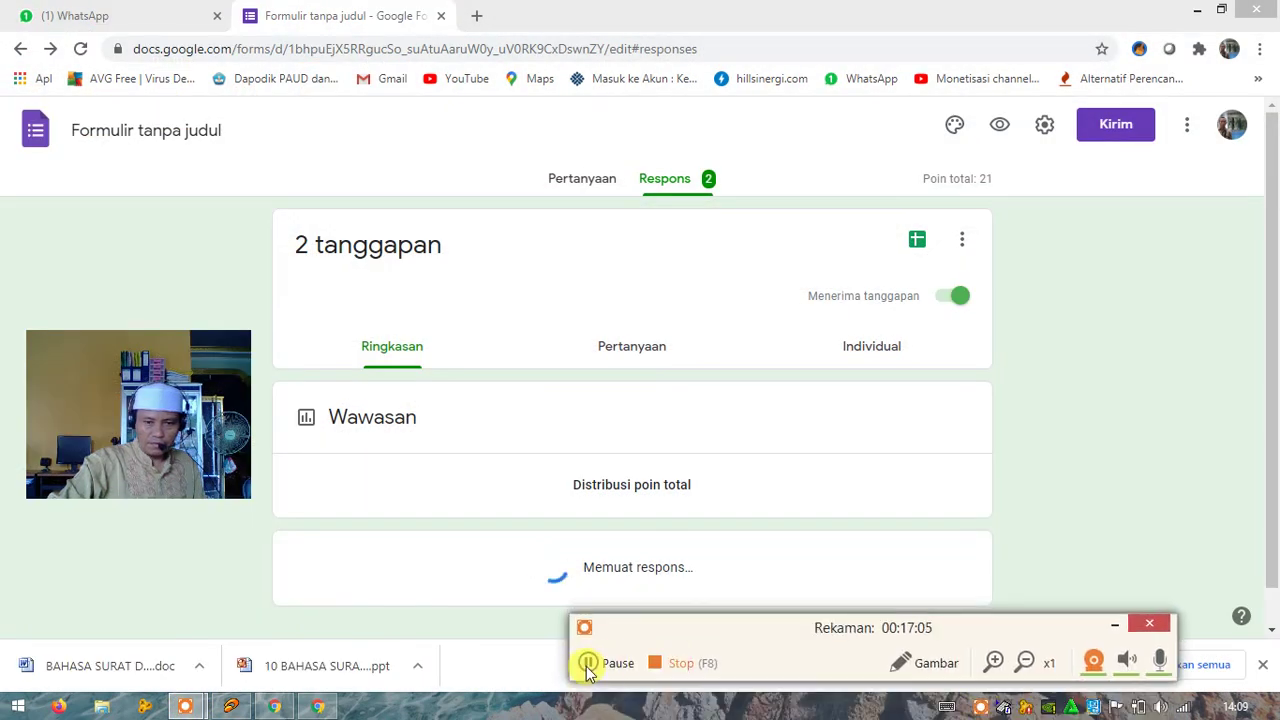
{"action": "left_click", "coordinate": [588, 663]}
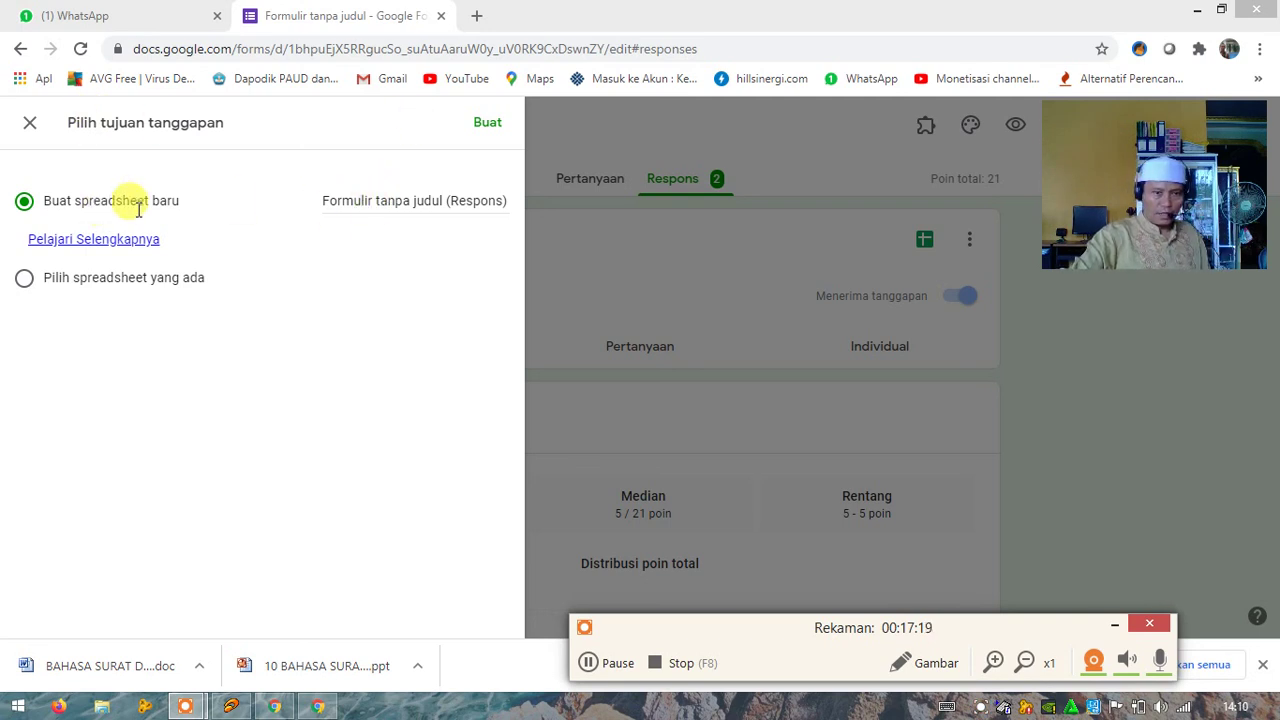
Step: Create the new 'Formulir tanpa judul (Respons)' spreadsheet linked to the responses
{"action": "left_click", "coordinate": [486, 128]}
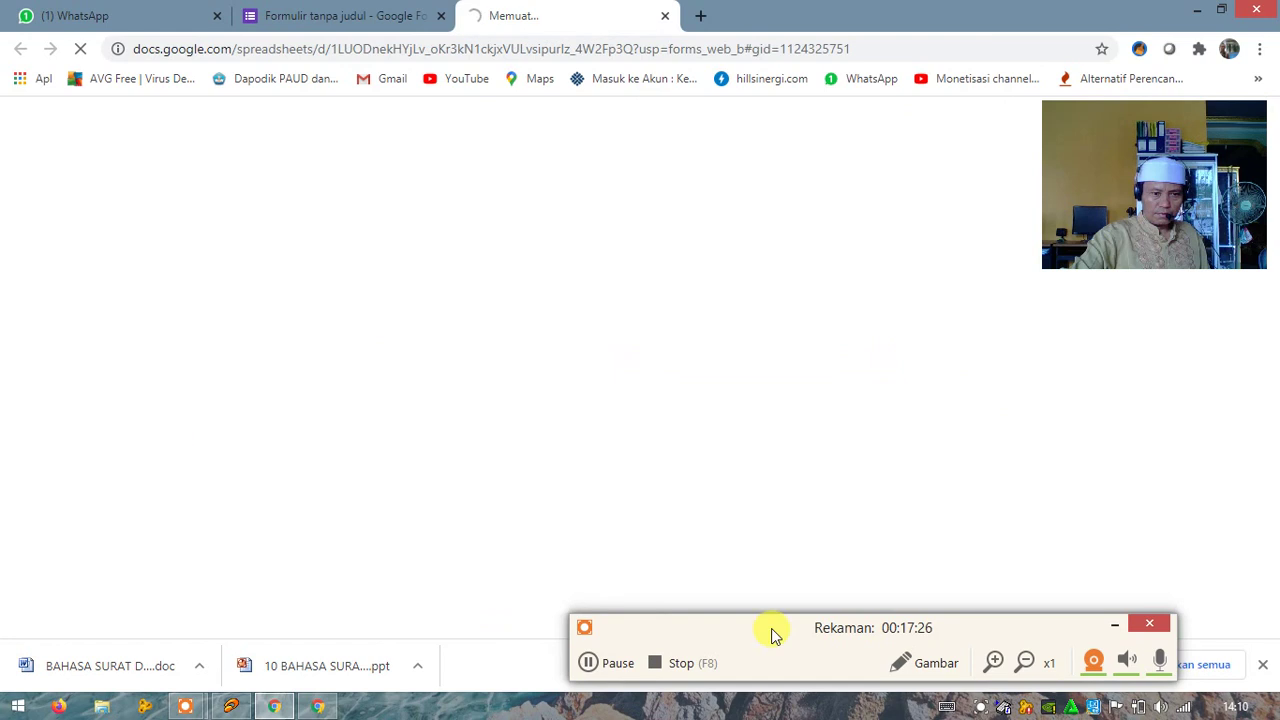
Step: Pause and resume the screen recorder, reposition its controls, then pause recording again
{"action": "left_click", "coordinate": [619, 665]}
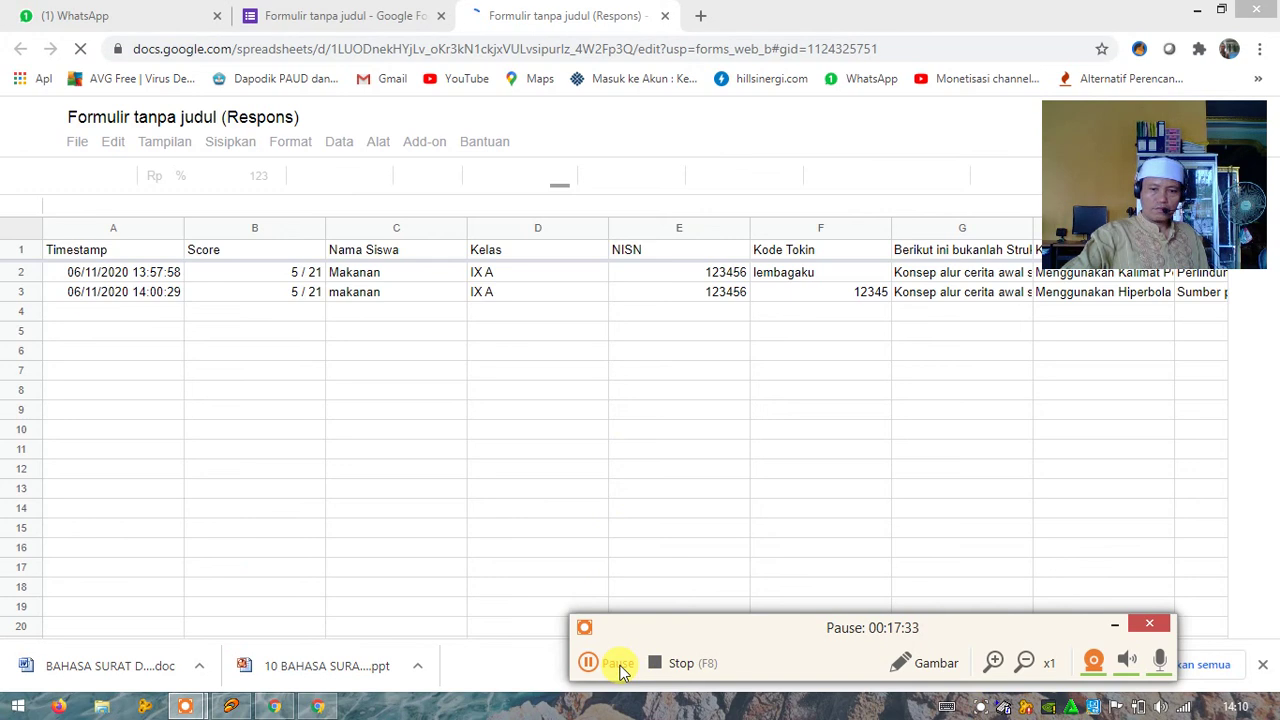
{"action": "left_click", "coordinate": [619, 665]}
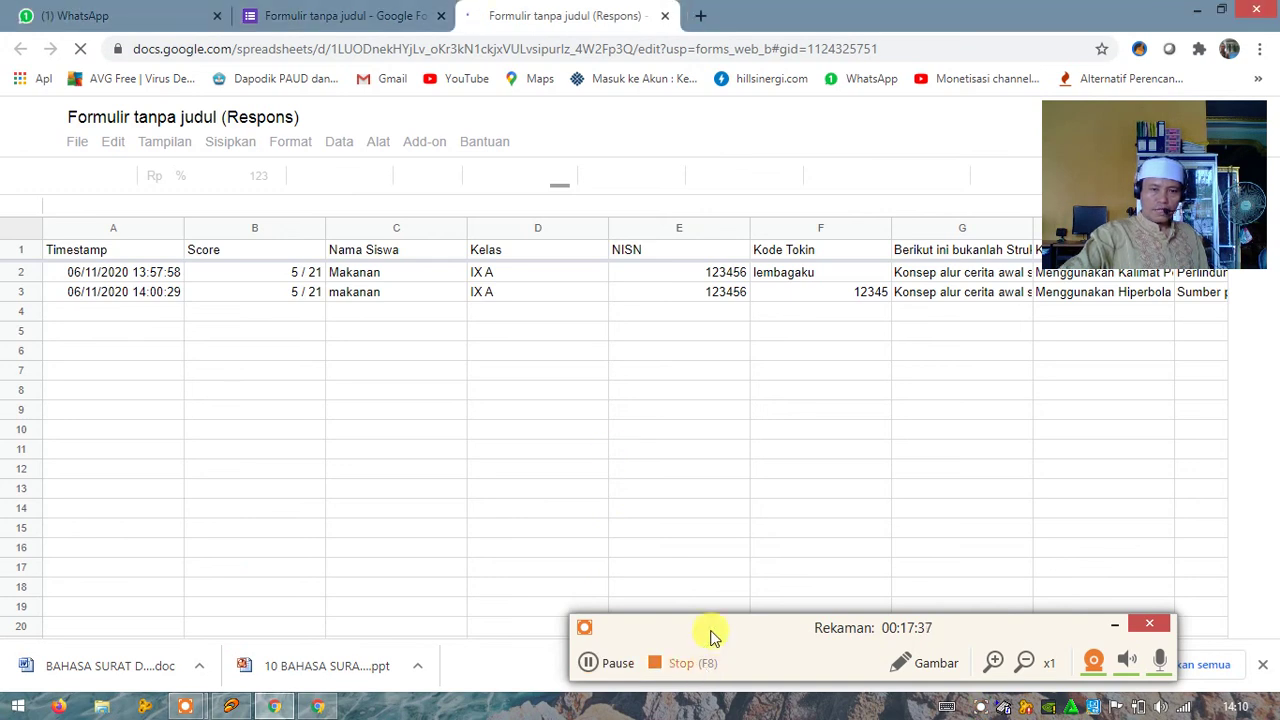
{"action": "left_click_drag", "start_coordinate": [697, 624], "coordinate": [663, 670]}
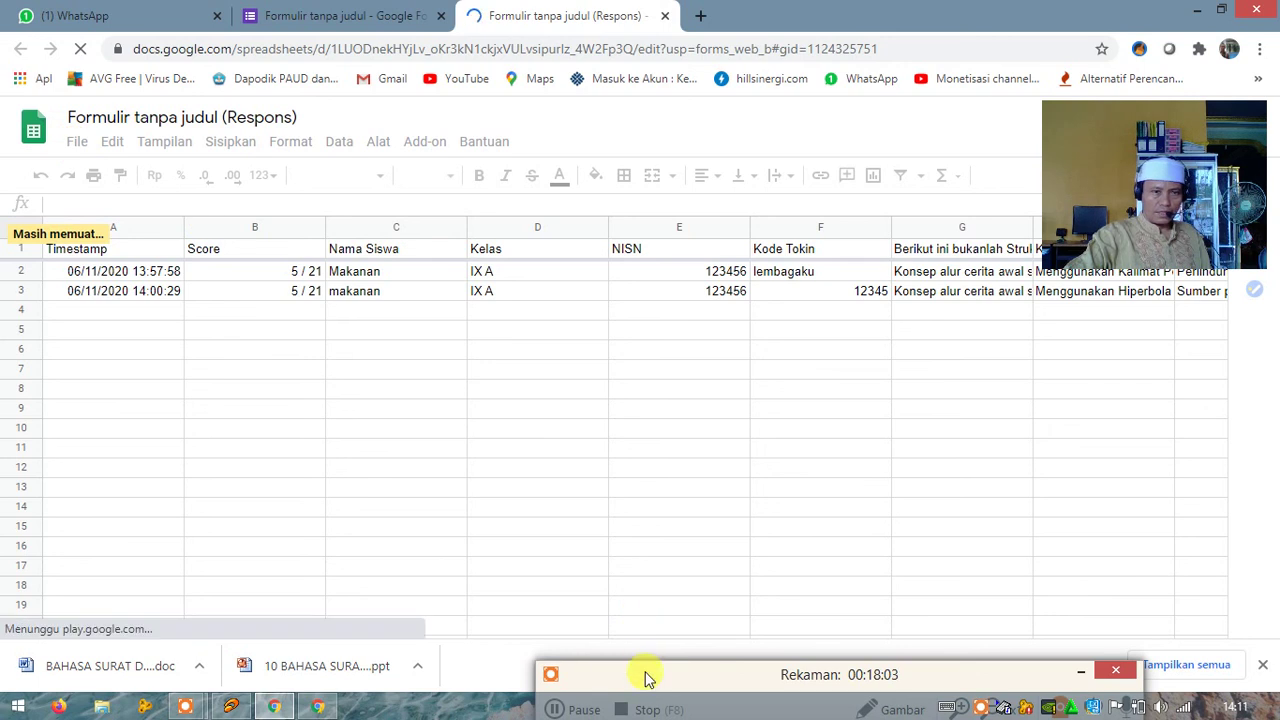
{"action": "left_click_drag", "start_coordinate": [643, 666], "coordinate": [655, 605]}
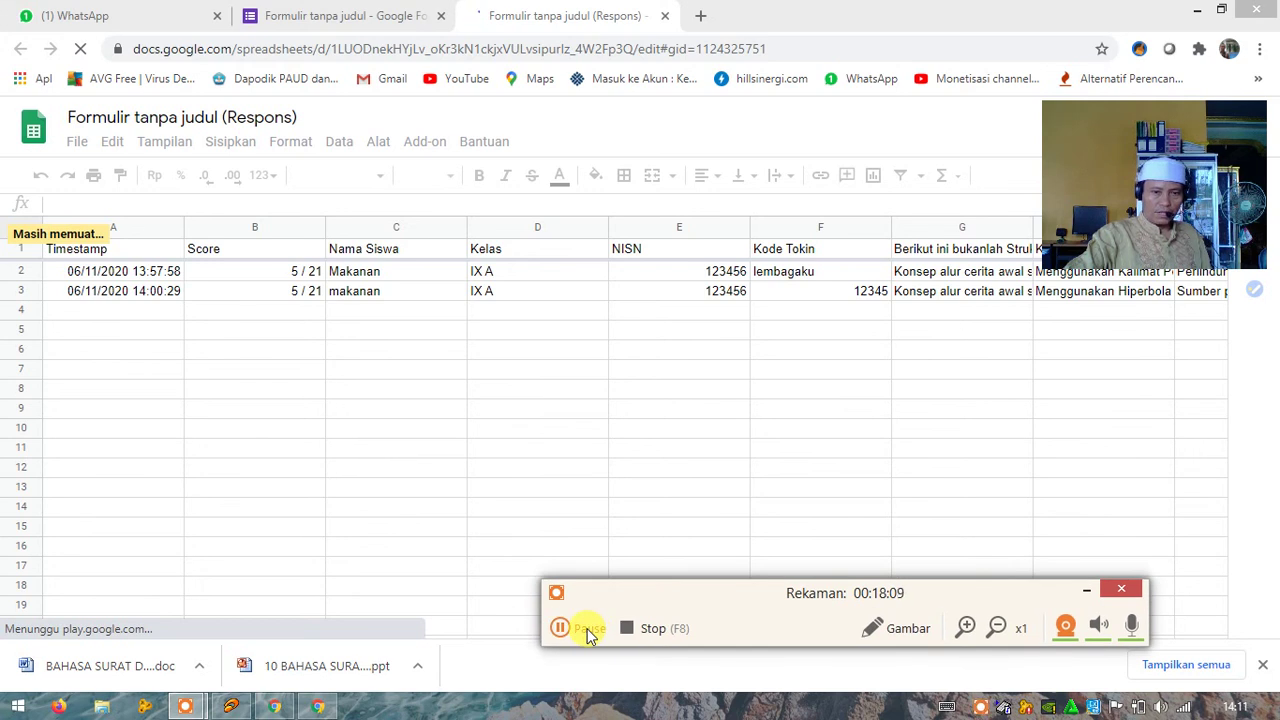
{"action": "left_click", "coordinate": [590, 628]}
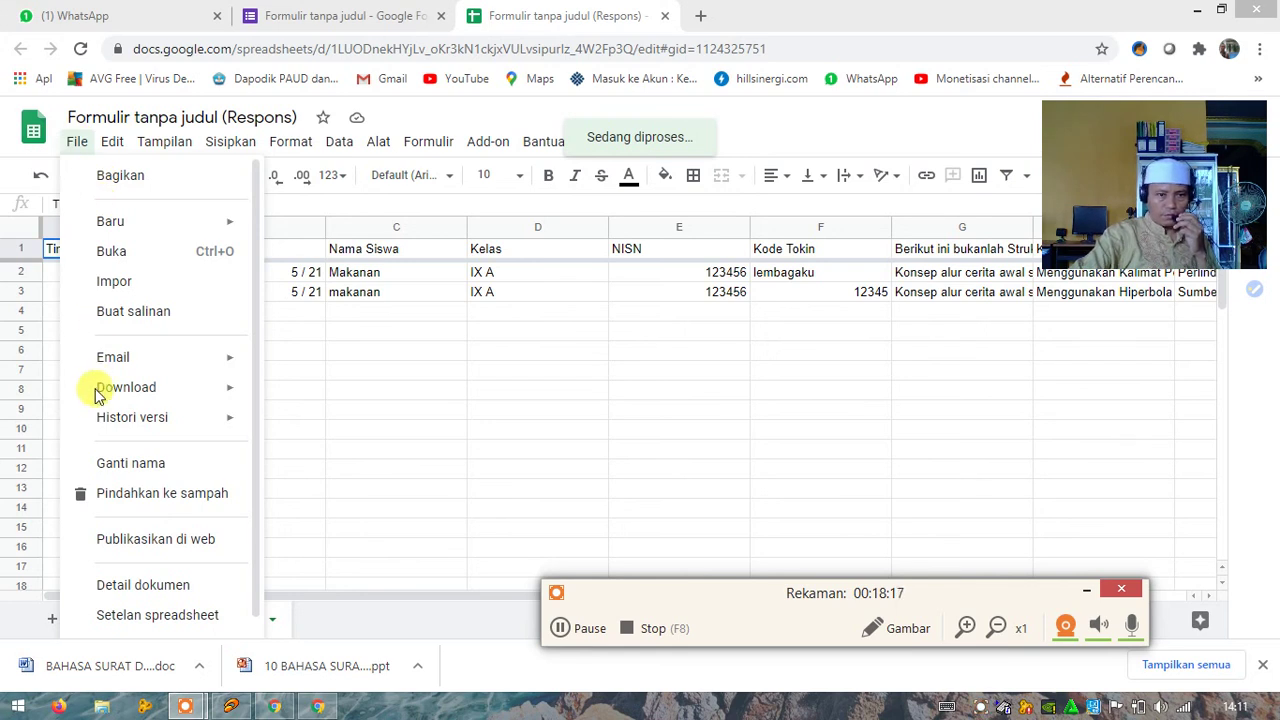
Step: Download the response sheet as Microsoft Excel (.xlsx) from File > Download
{"action": "left_click", "coordinate": [186, 397]}
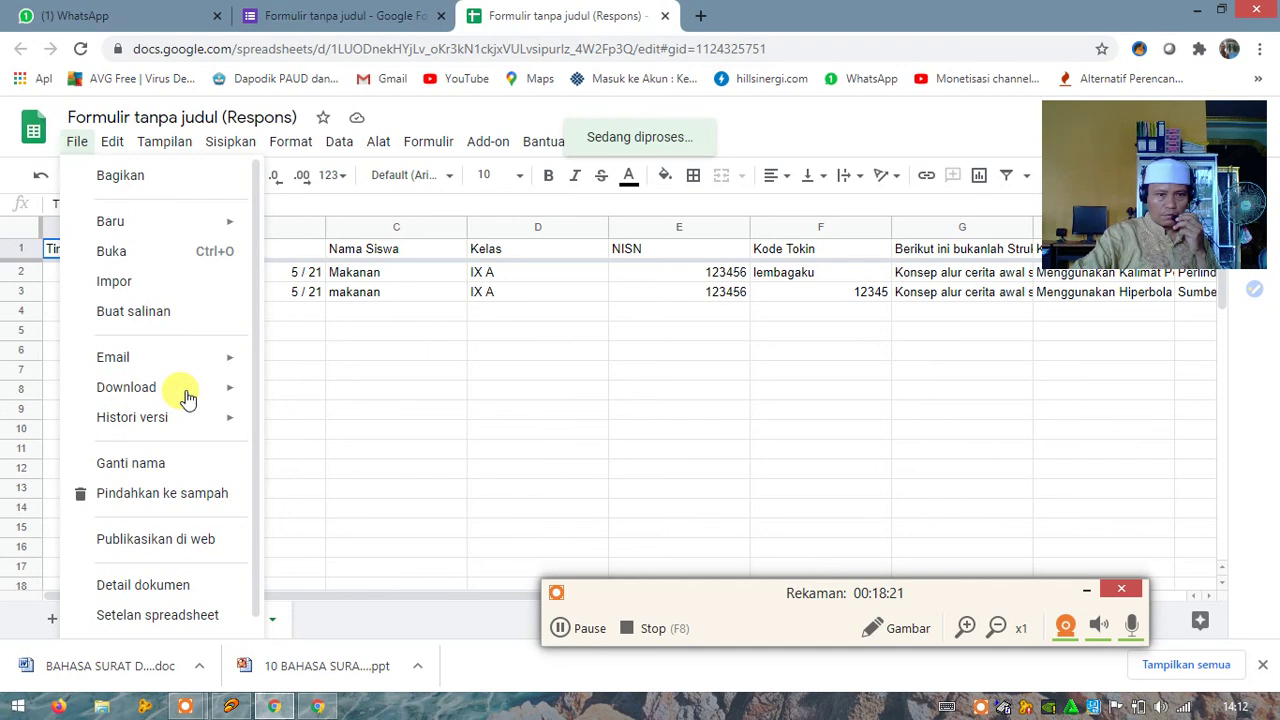
{"action": "left_click", "coordinate": [229, 393]}
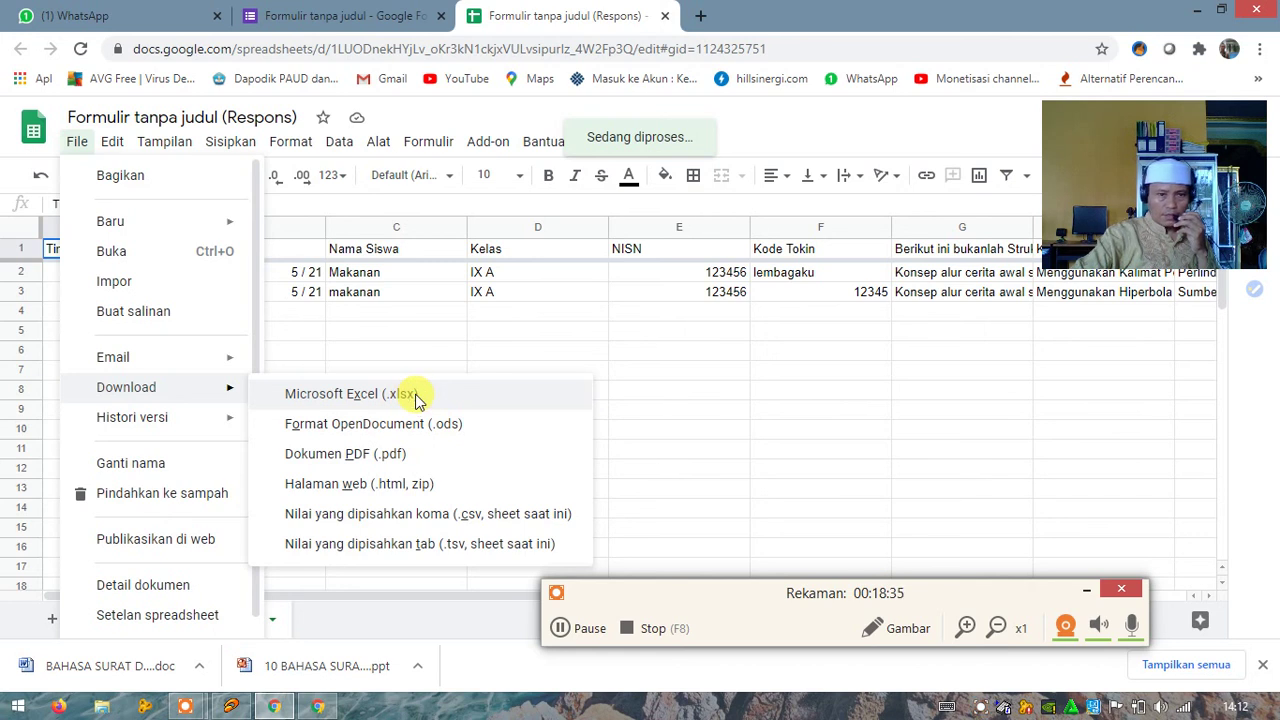
{"action": "left_click", "coordinate": [350, 394]}
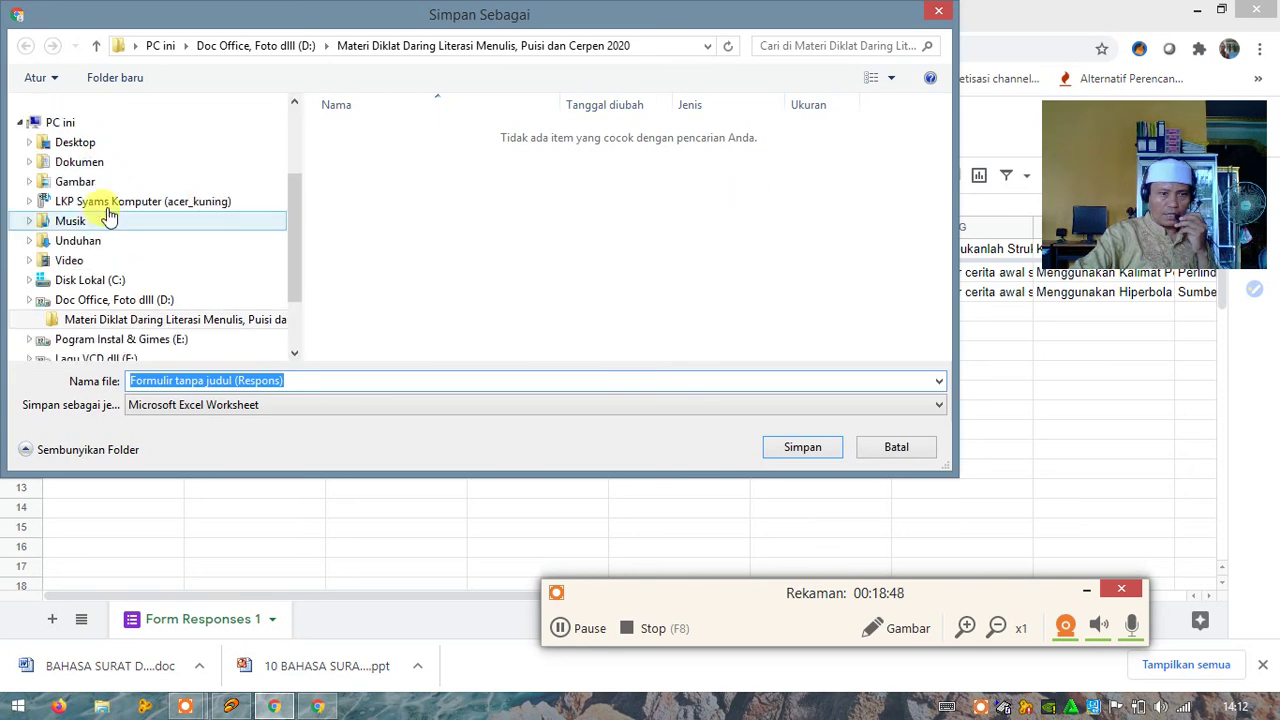
Step: Save 'Formulir tanpa judul (Respons).xlsx' into the Dokumen folder
{"action": "left_click", "coordinate": [88, 163]}
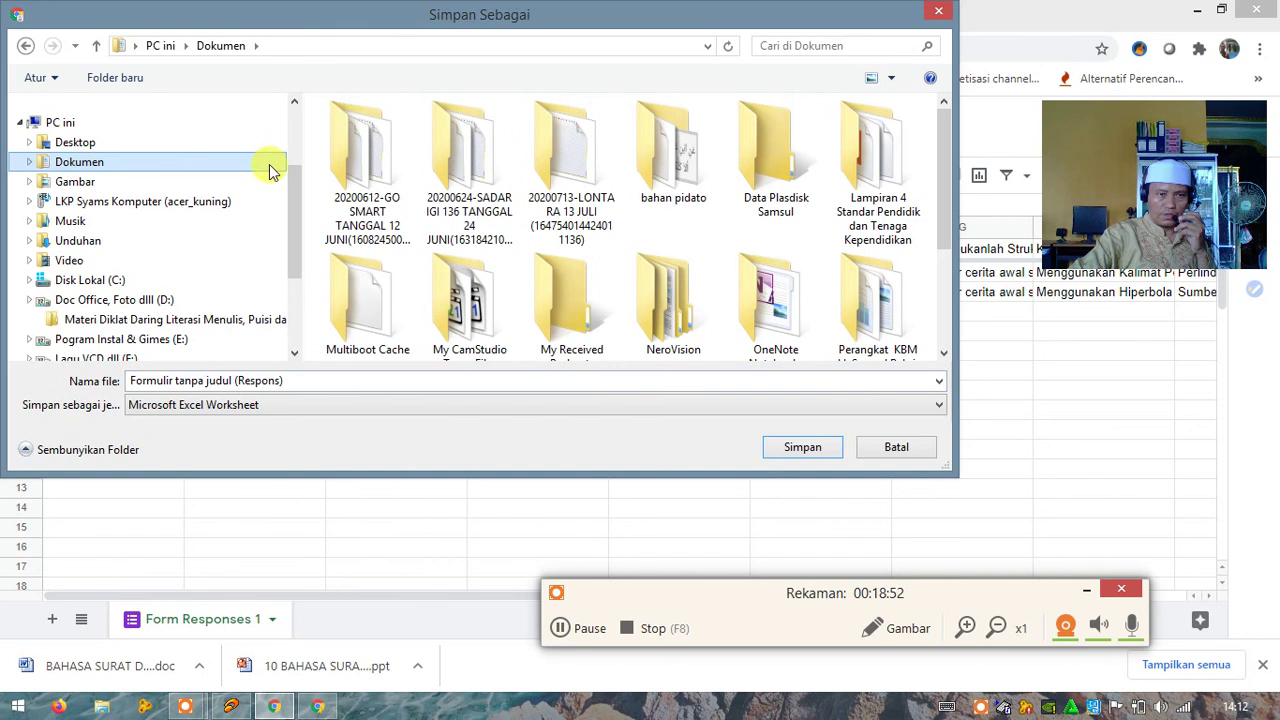
{"action": "left_click_drag", "start_coordinate": [947, 158], "coordinate": [933, 275]}
{"action": "left_click", "coordinate": [781, 449]}
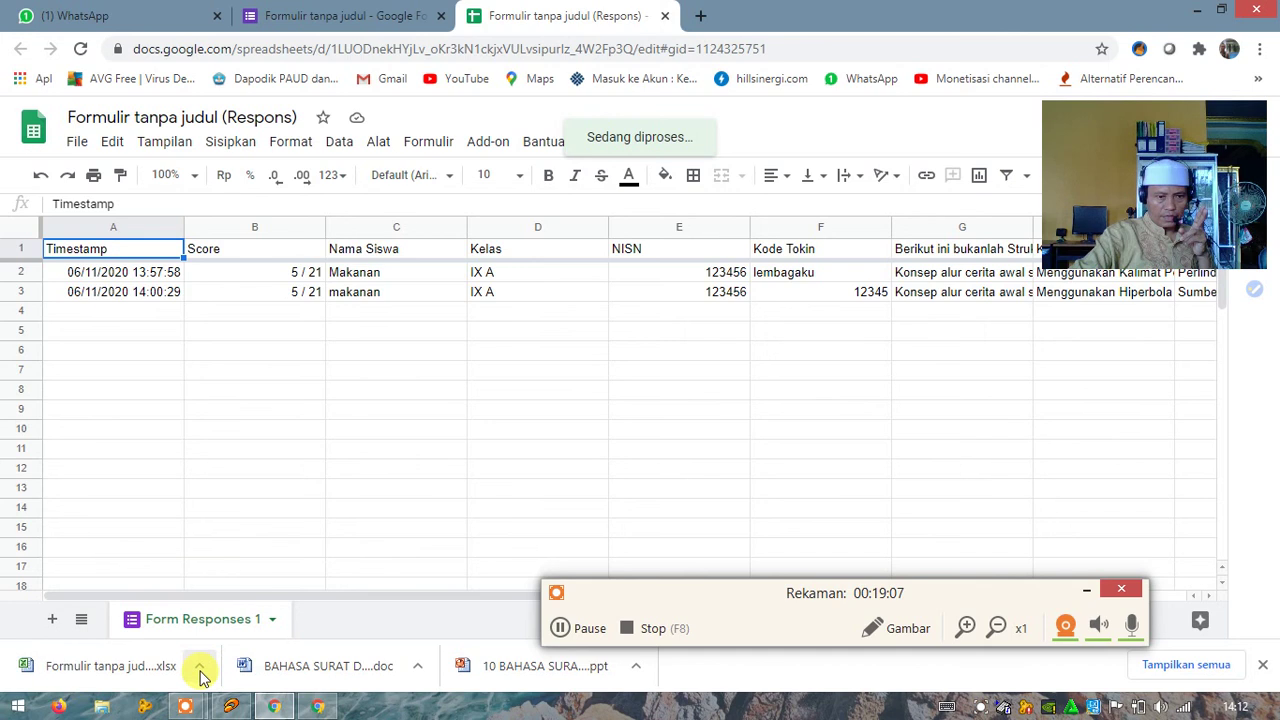
Step: Show the downloaded .xlsx workbook in its folder with Tampilkan dalam folder
{"action": "left_click", "coordinate": [200, 668]}
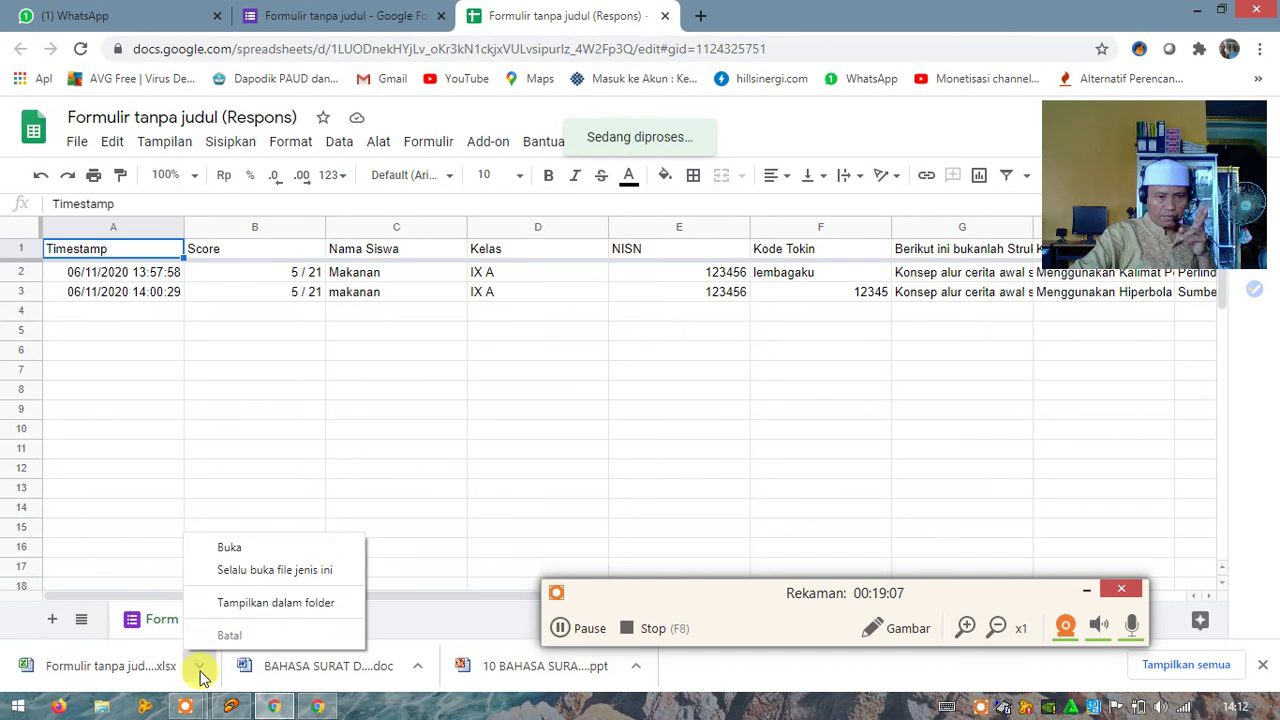
{"action": "left_click", "coordinate": [265, 605]}
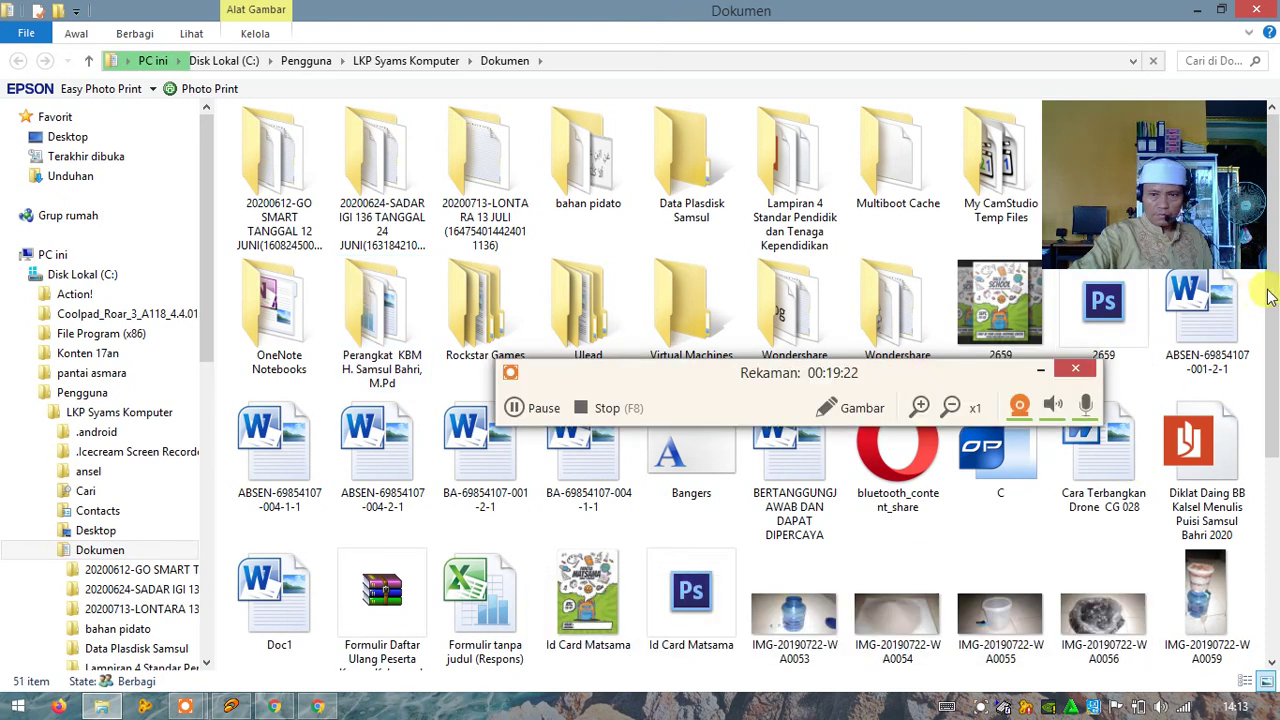
Step: Open the Formulir tanpa judul (Respons) workbook from the Dokumen folder in Excel
{"action": "scroll", "coordinate": [1270, 400], "scroll_direction": "down", "scroll_amount": 1}
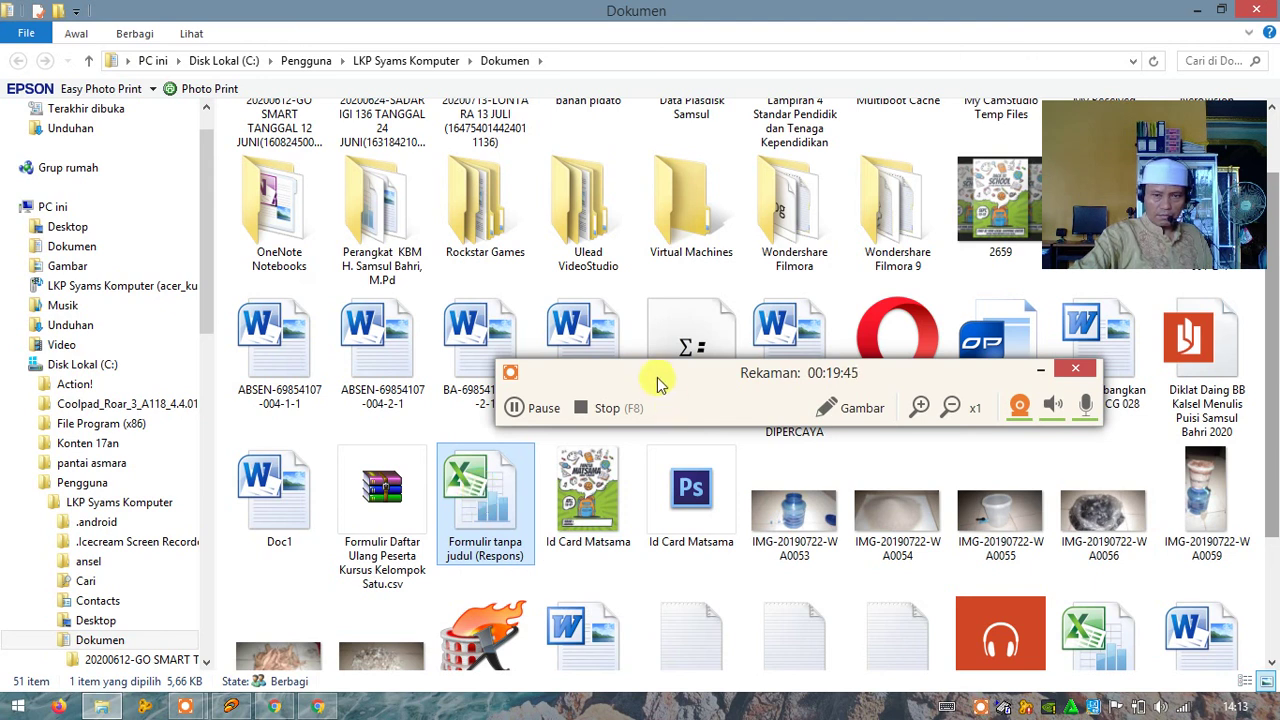
{"action": "left_click_drag", "start_coordinate": [658, 381], "coordinate": [808, 622]}
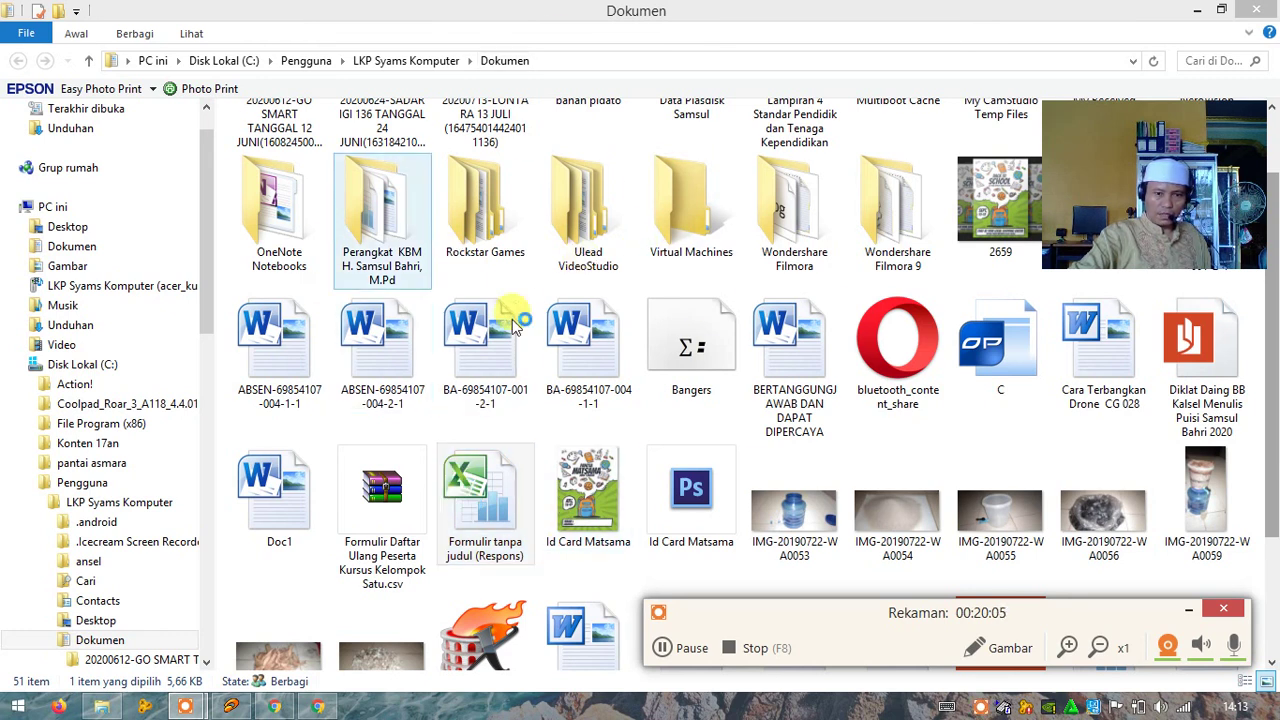
{"action": "double_click", "coordinate": [478, 505]}
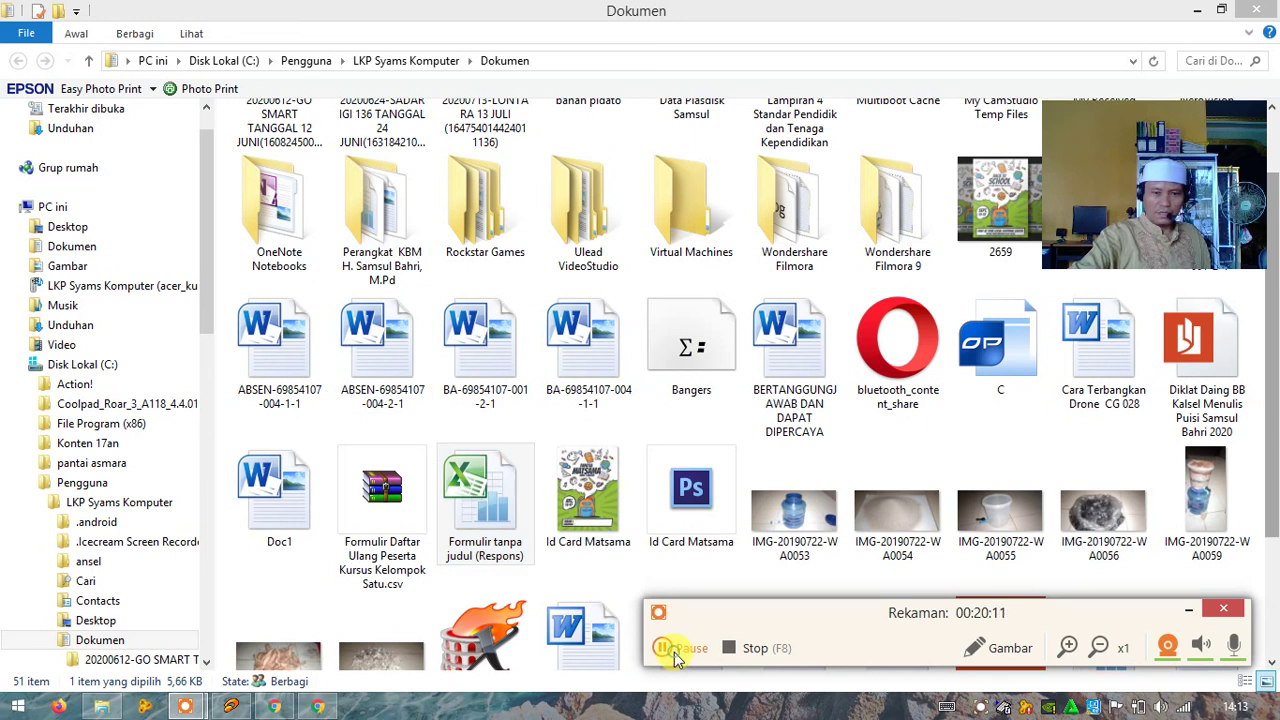
{"action": "left_click", "coordinate": [676, 650]}
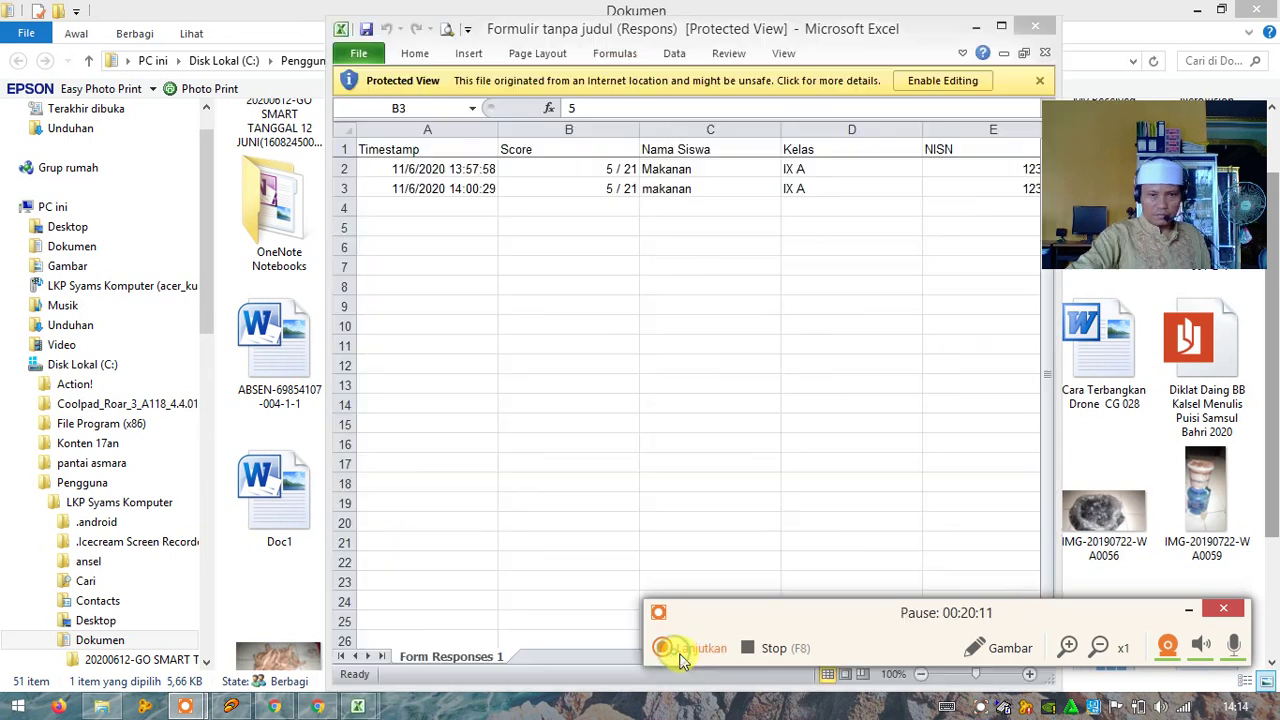
Step: Maximize the Excel window and look over the student names in column C
{"action": "left_click", "coordinate": [1000, 30]}
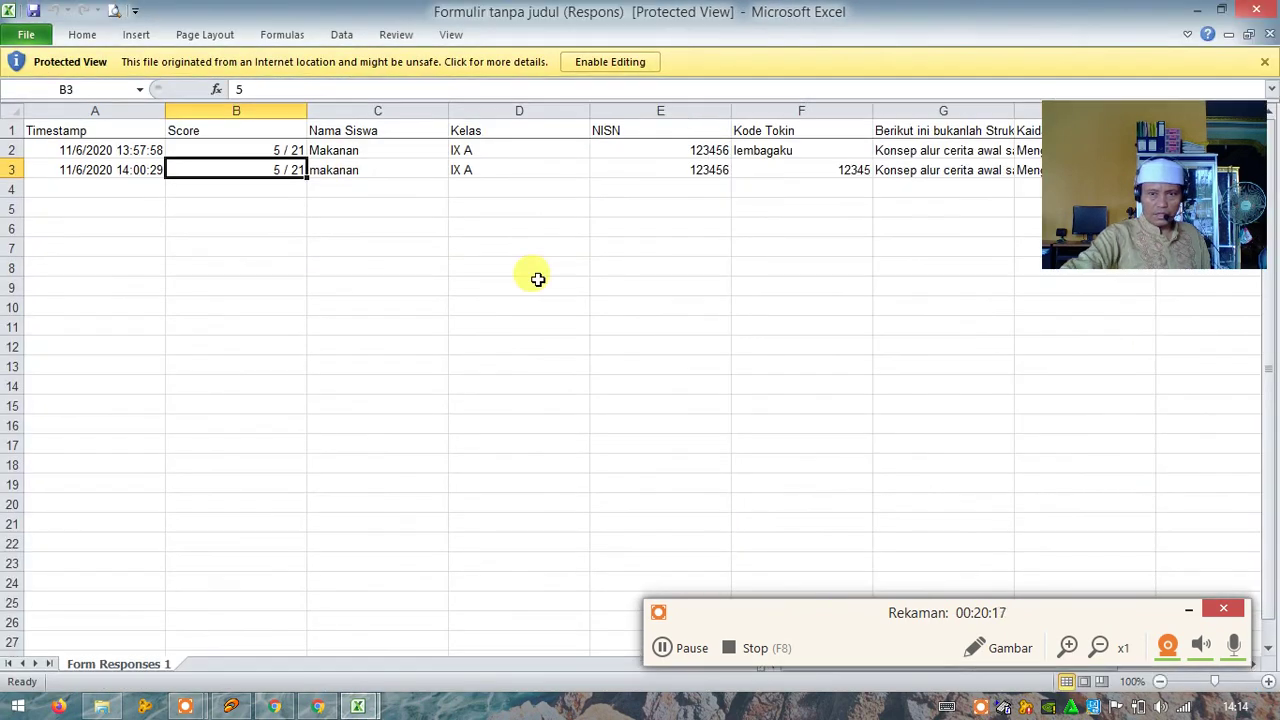
{"action": "left_click", "coordinate": [361, 183]}
{"action": "left_click", "coordinate": [363, 151]}
{"action": "left_click", "coordinate": [363, 205]}
Step: Scroll right to read the G1 question heading, the K3 answer and the K1 question
{"action": "left_click_drag", "start_coordinate": [827, 280], "coordinate": [620, 280]}
{"action": "left_click", "coordinate": [944, 130]}
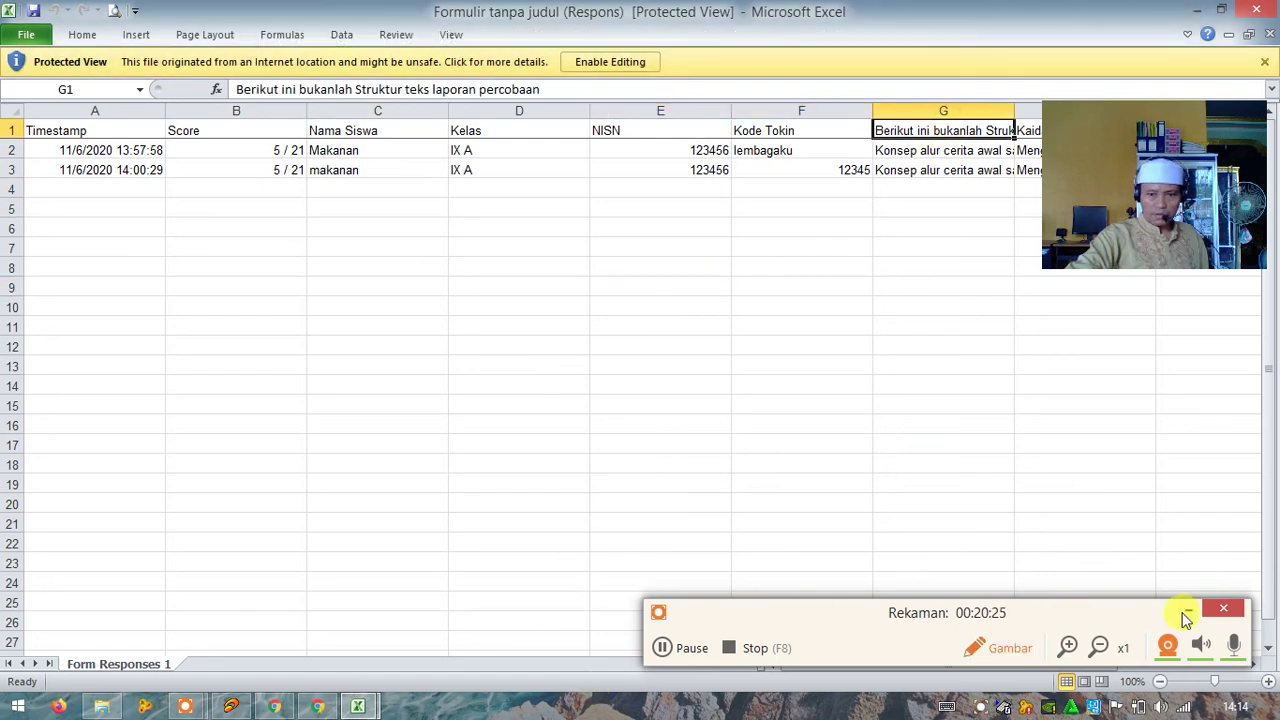
{"action": "left_click", "coordinate": [1012, 650]}
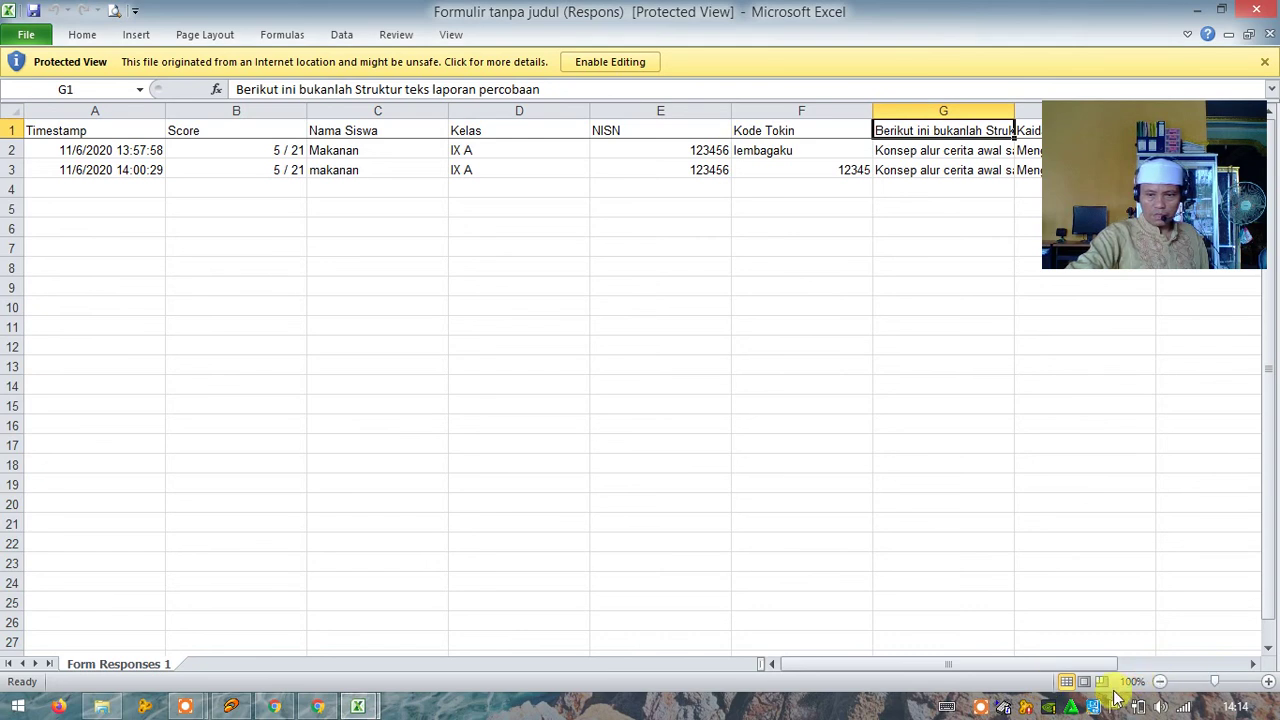
{"action": "left_click", "coordinate": [1253, 664]}
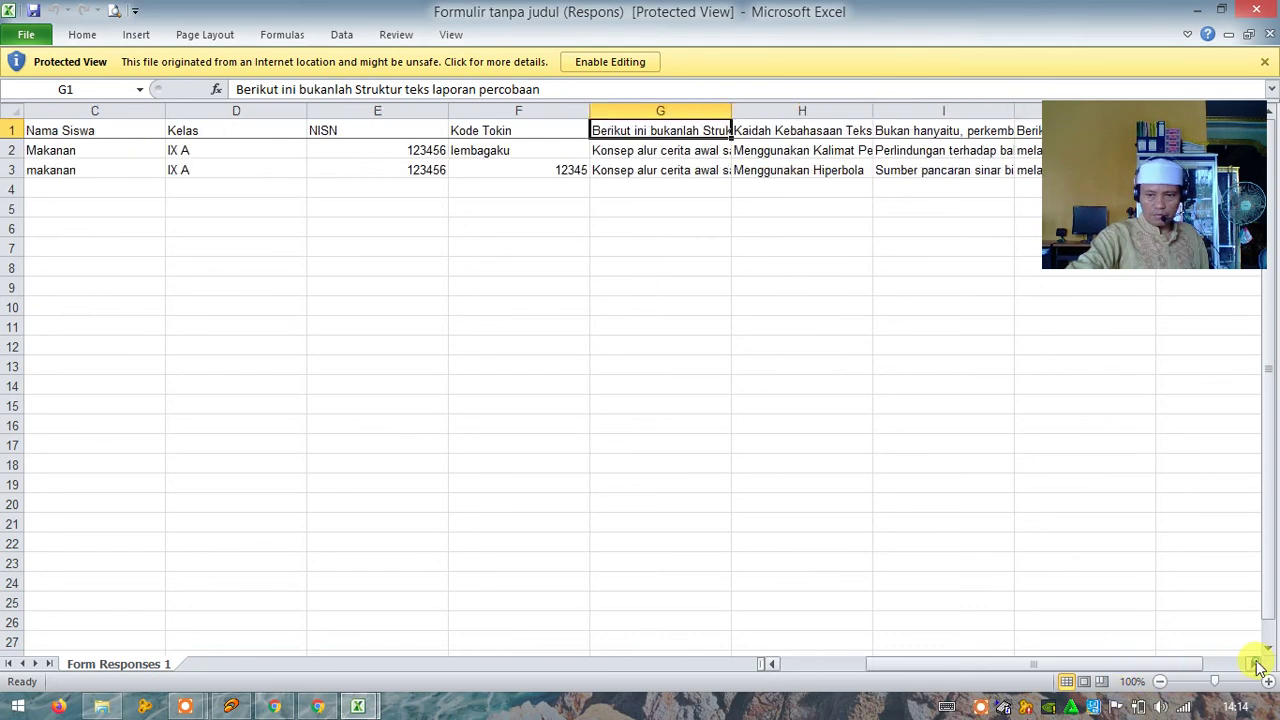
{"action": "left_click", "coordinate": [1256, 664]}
{"action": "left_click", "coordinate": [1256, 664]}
{"action": "left_click", "coordinate": [1256, 664]}
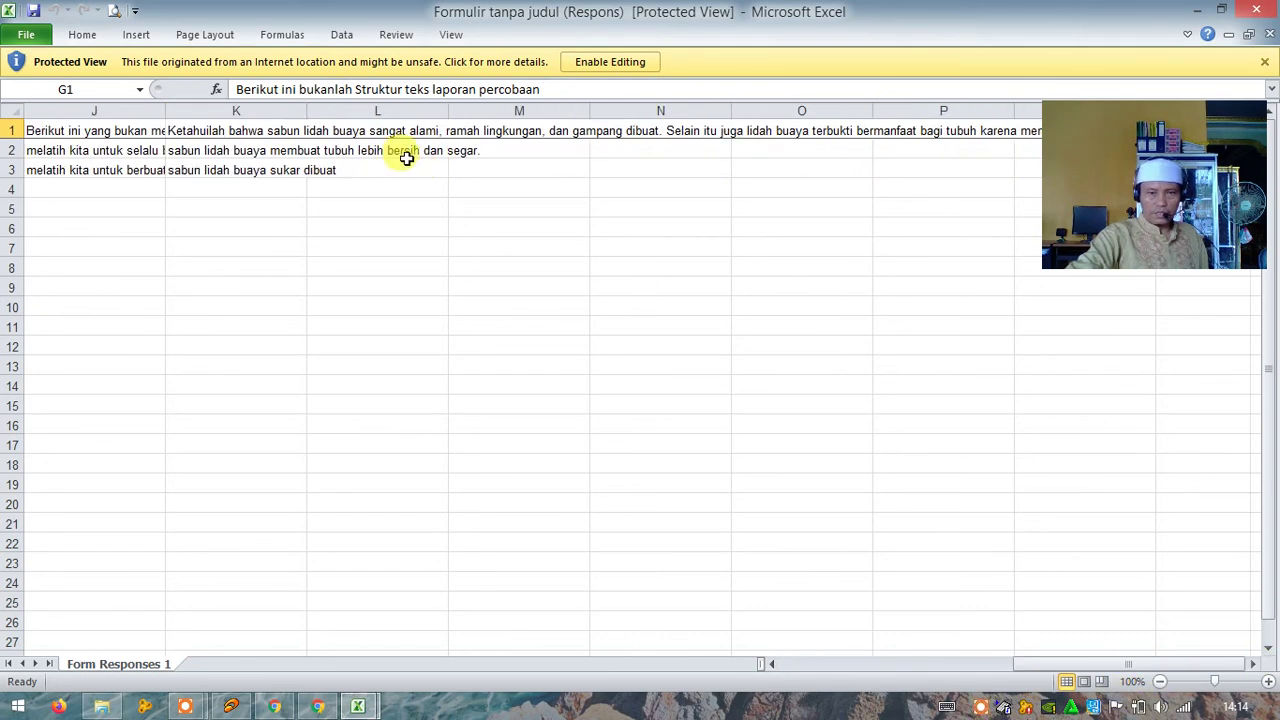
{"action": "left_click", "coordinate": [394, 168]}
{"action": "left_click", "coordinate": [215, 168]}
{"action": "key", "text": "Up"}
{"action": "key", "text": "Up"}
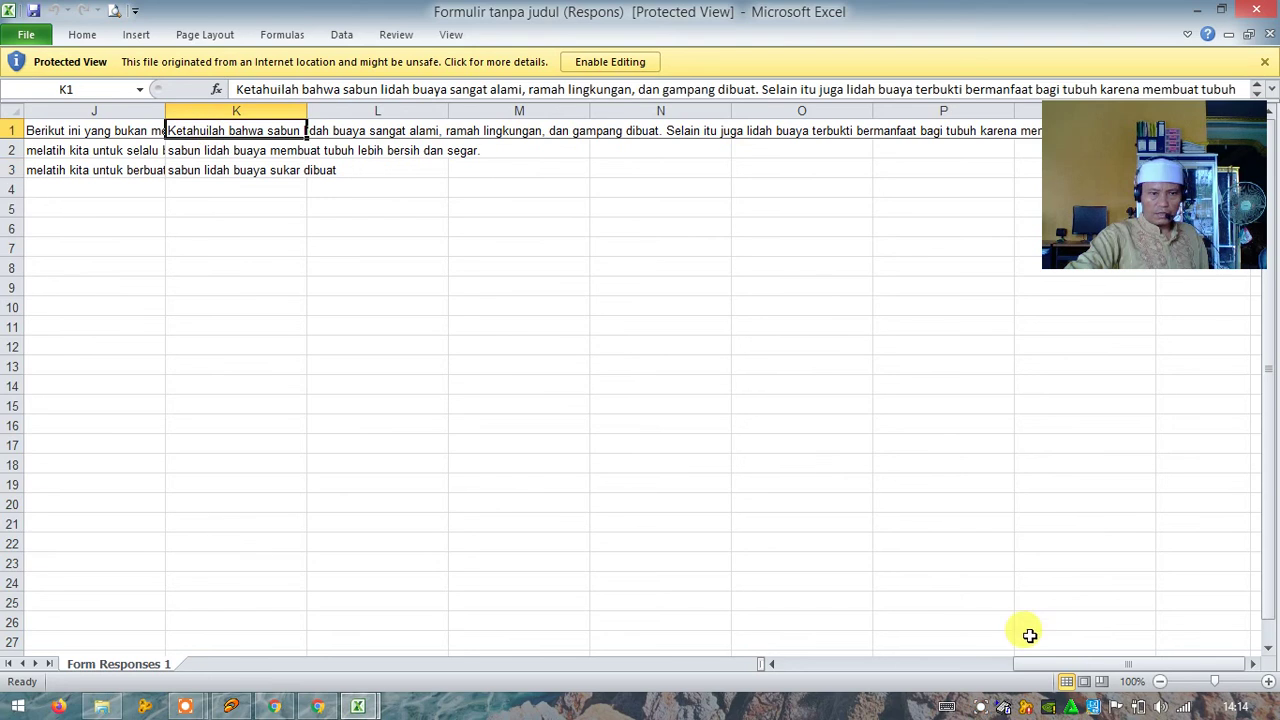
Step: Check the F2 token, the column G answers, and the Score heading and value in B1–B2
{"action": "left_click_drag", "start_coordinate": [1038, 670], "coordinate": [774, 660]}
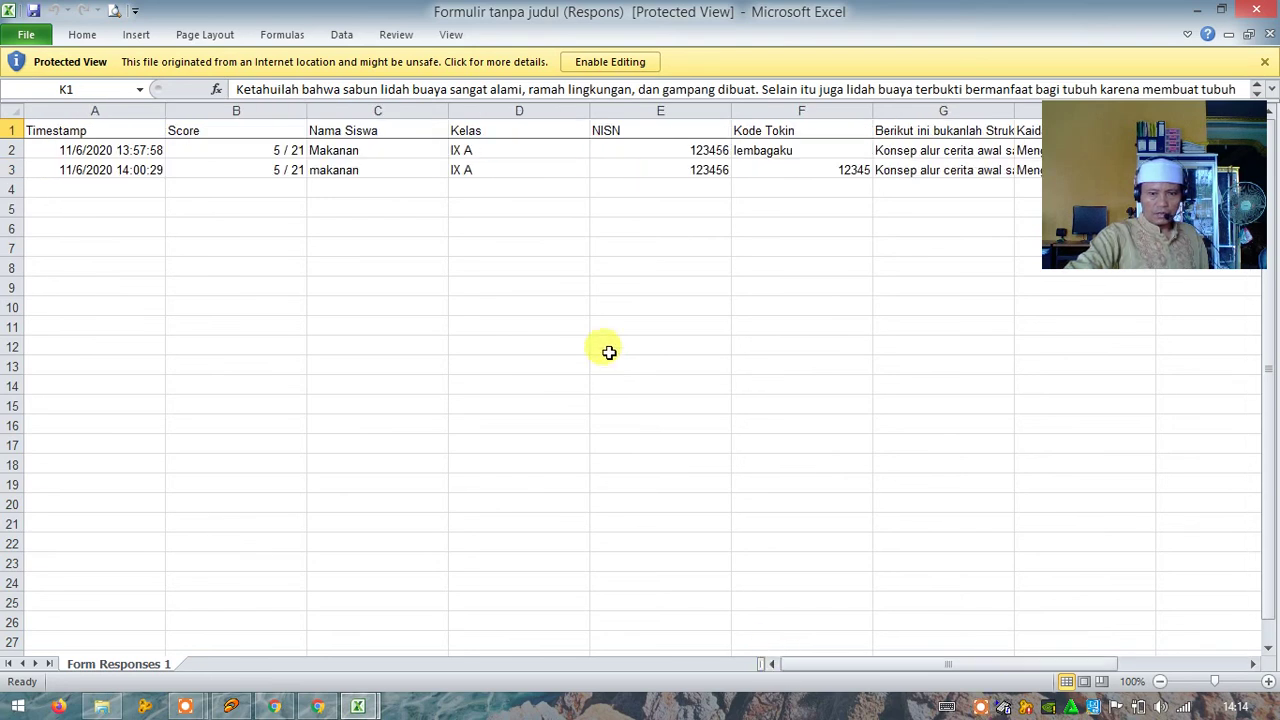
{"action": "left_click", "coordinate": [812, 150]}
{"action": "left_click", "coordinate": [902, 150]}
{"action": "left_click", "coordinate": [905, 170]}
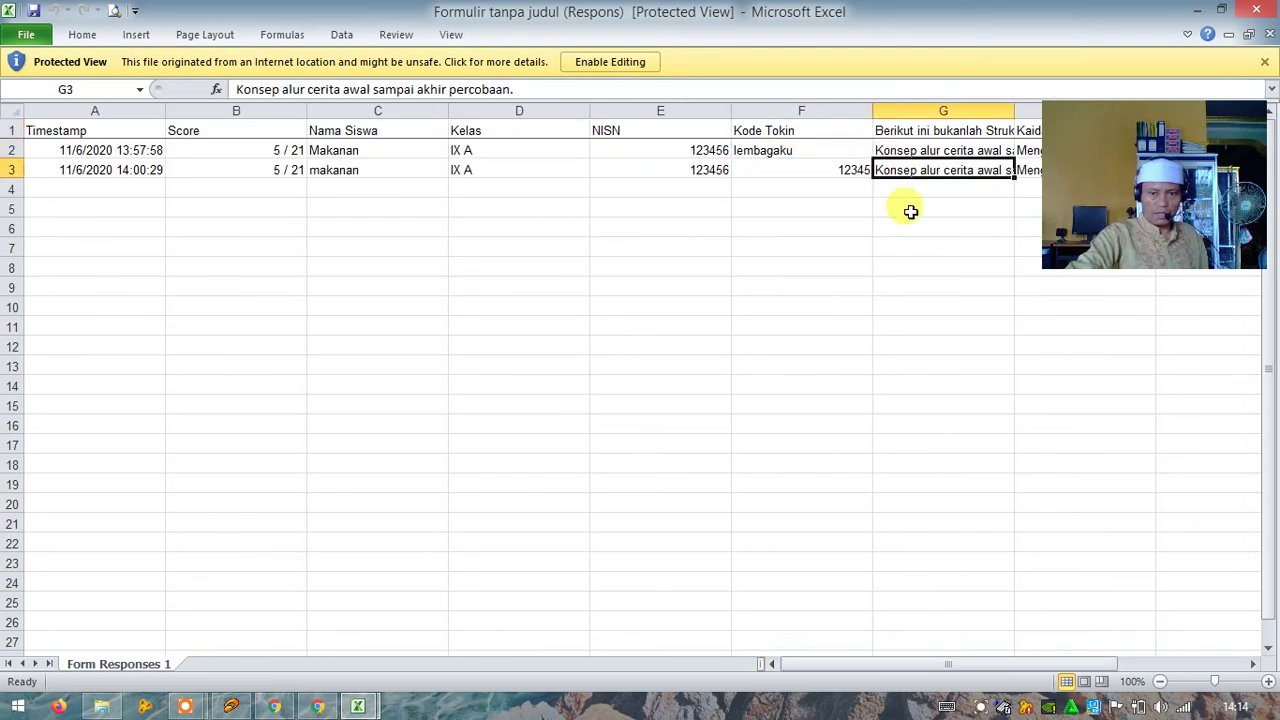
{"action": "left_click", "coordinate": [909, 209]}
{"action": "left_click", "coordinate": [263, 152]}
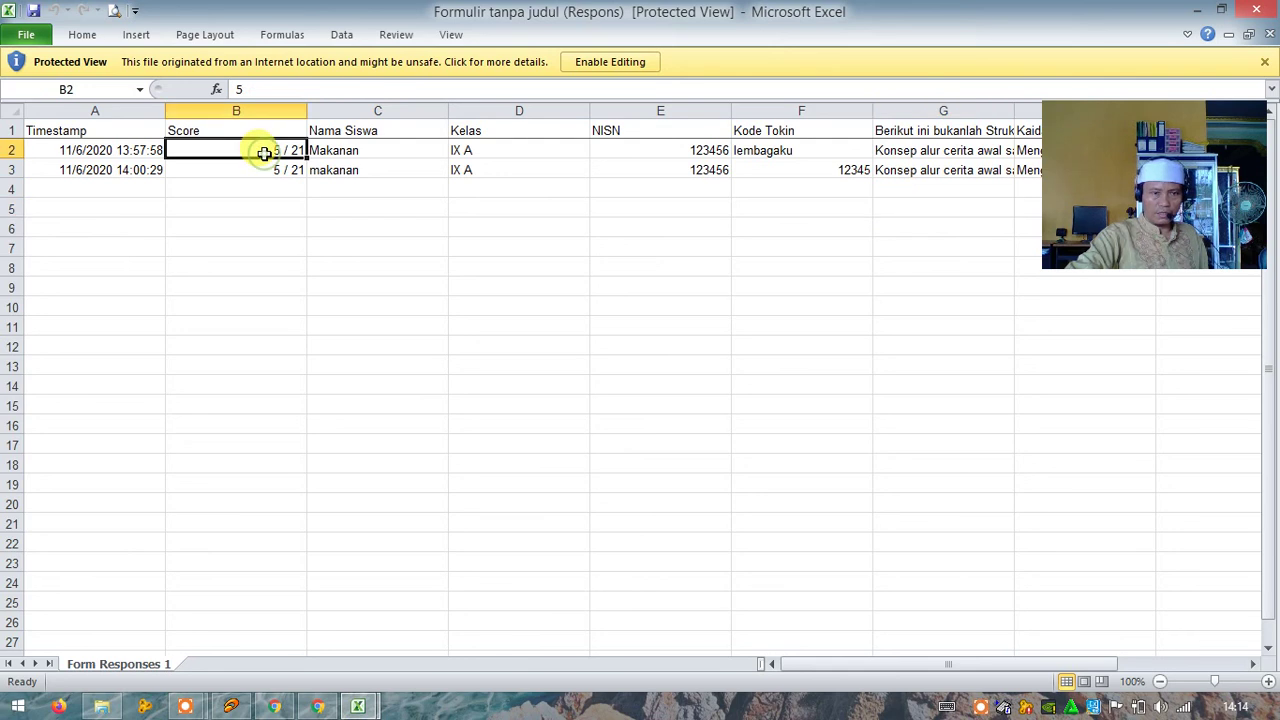
{"action": "left_click", "coordinate": [209, 128]}
{"action": "left_click", "coordinate": [214, 151]}
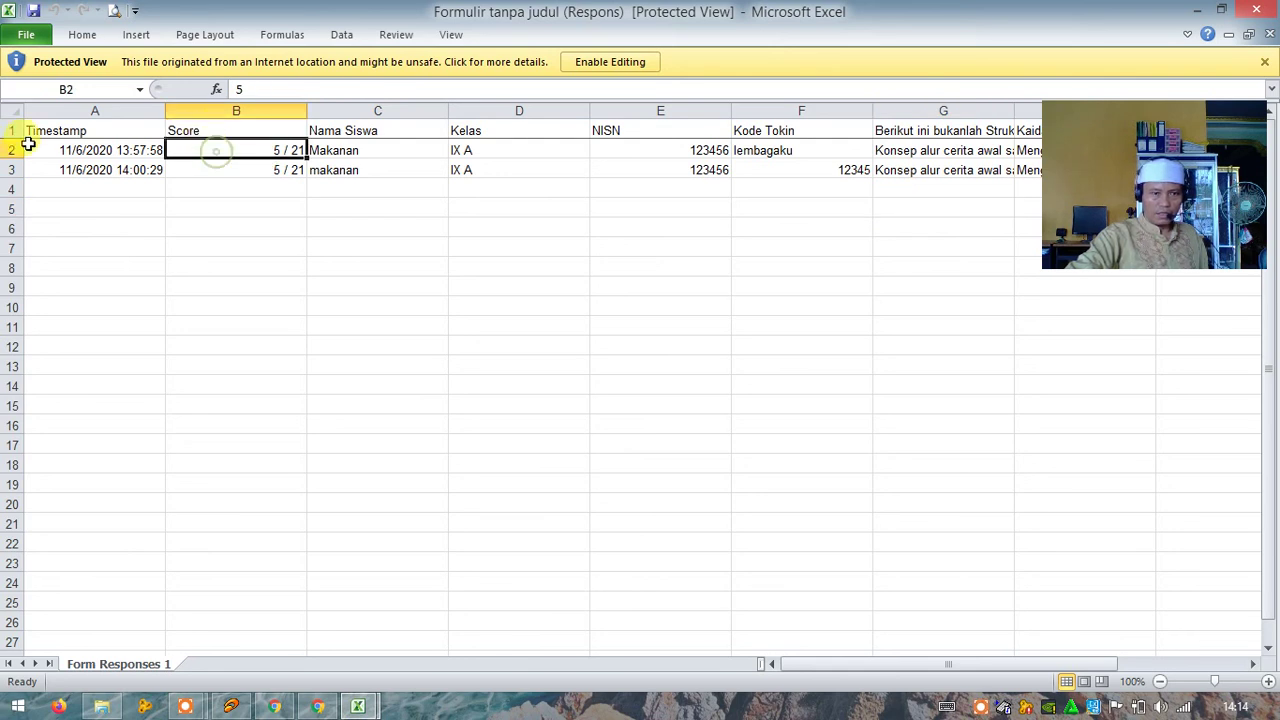
Step: Compare the submission timestamps in cells A2 and A3
{"action": "left_click", "coordinate": [89, 150]}
{"action": "left_click", "coordinate": [95, 171]}
{"action": "left_click", "coordinate": [94, 150]}
{"action": "left_click", "coordinate": [96, 169]}
{"action": "left_click", "coordinate": [102, 150]}
{"action": "left_click", "coordinate": [105, 169]}
{"action": "left_click", "coordinate": [106, 150]}
{"action": "left_click", "coordinate": [106, 169]}
{"action": "left_click", "coordinate": [104, 150]}
{"action": "left_click", "coordinate": [106, 169]}
{"action": "left_click", "coordinate": [108, 150]}
{"action": "left_click", "coordinate": [108, 170]}
{"action": "left_click", "coordinate": [106, 151]}
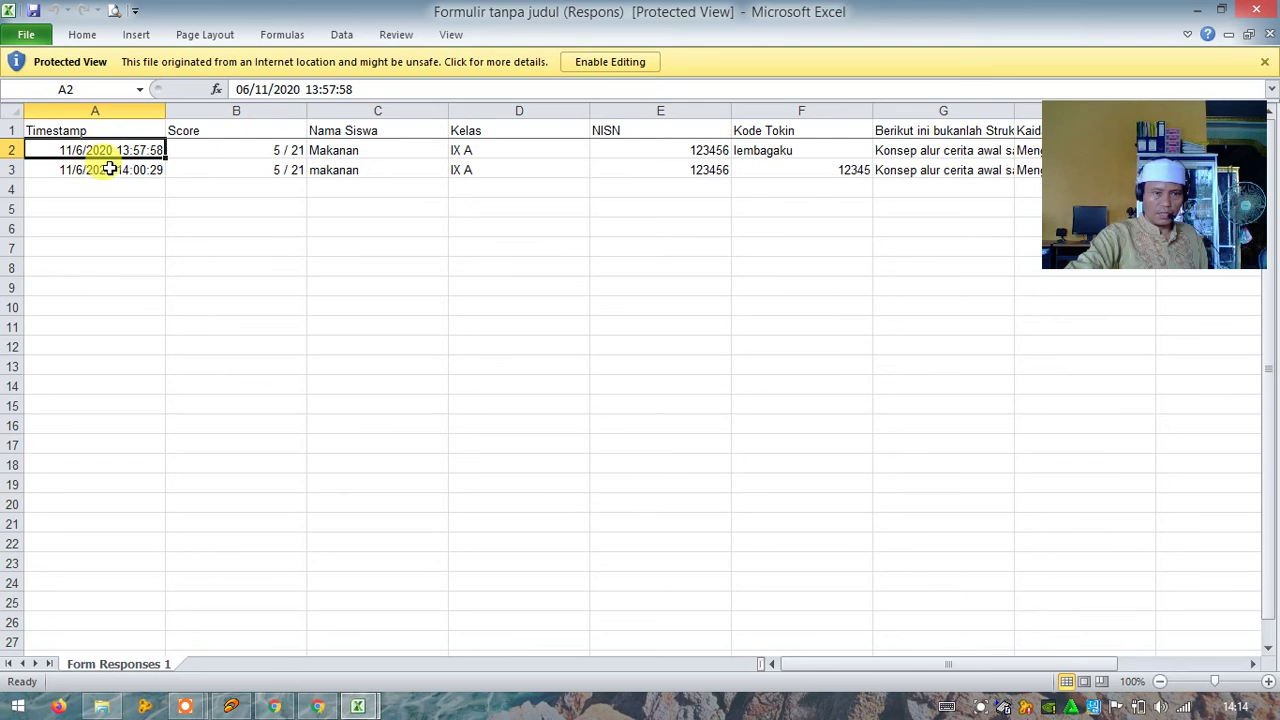
{"action": "left_click", "coordinate": [106, 169]}
{"action": "left_click", "coordinate": [105, 150]}
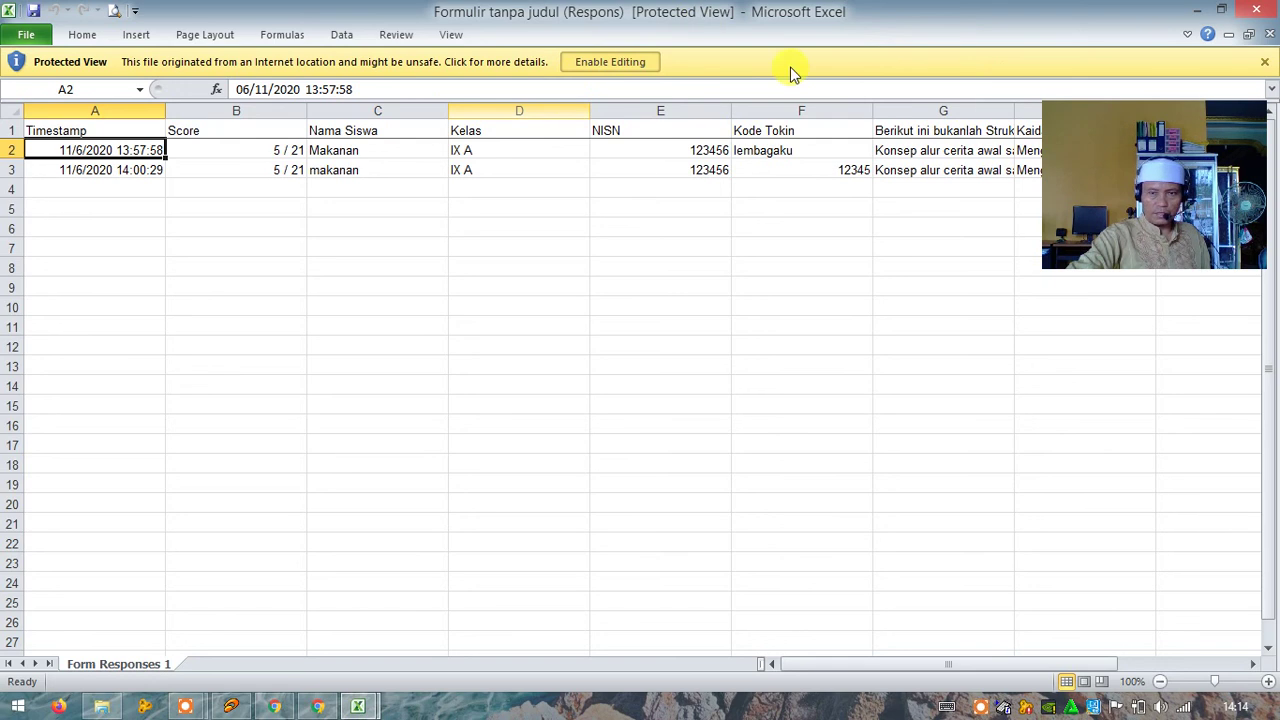
Step: Enable editing on the Protected View responses workbook, then close the workbook
{"action": "left_click", "coordinate": [652, 63]}
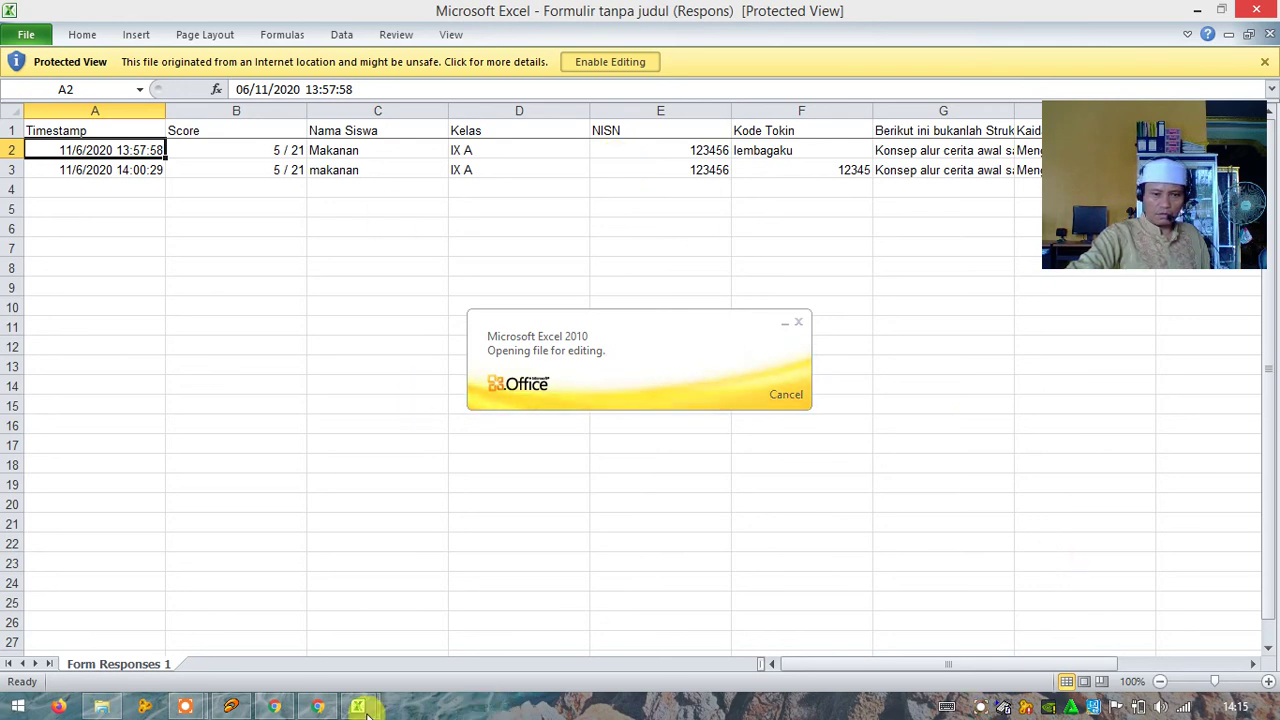
{"action": "mouse_move", "coordinate": [317, 710]}
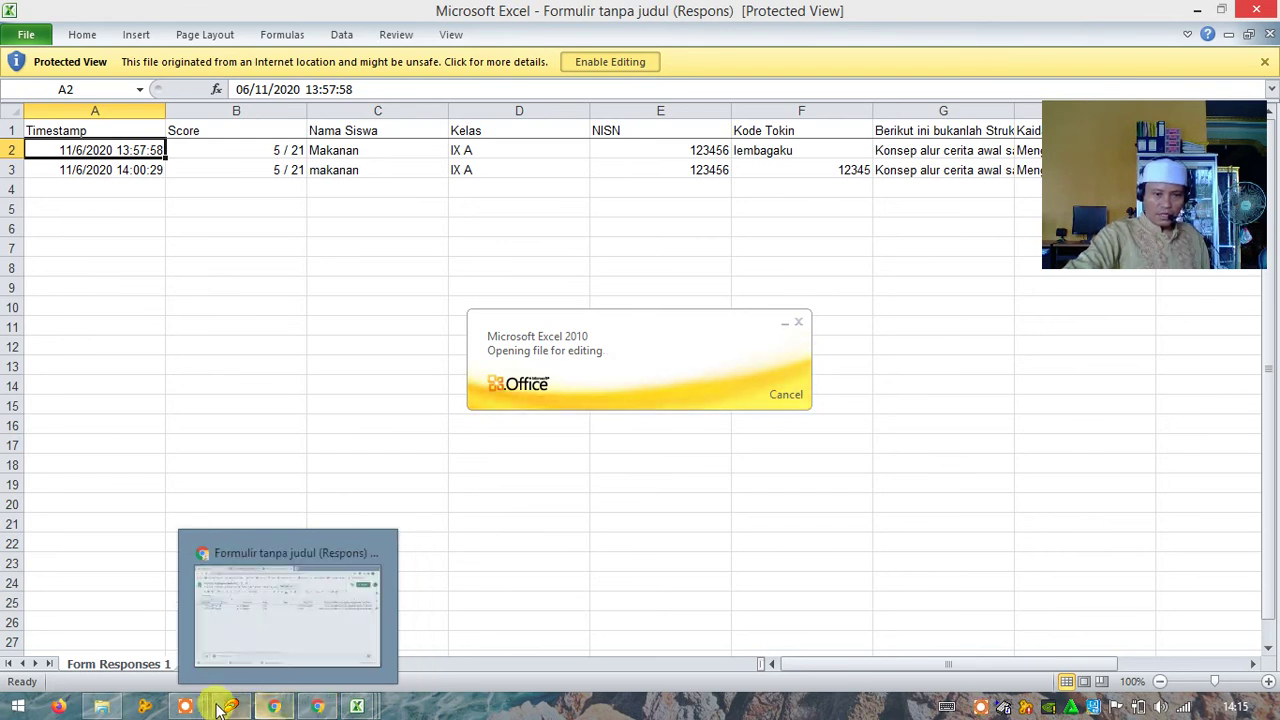
{"action": "mouse_move", "coordinate": [190, 708]}
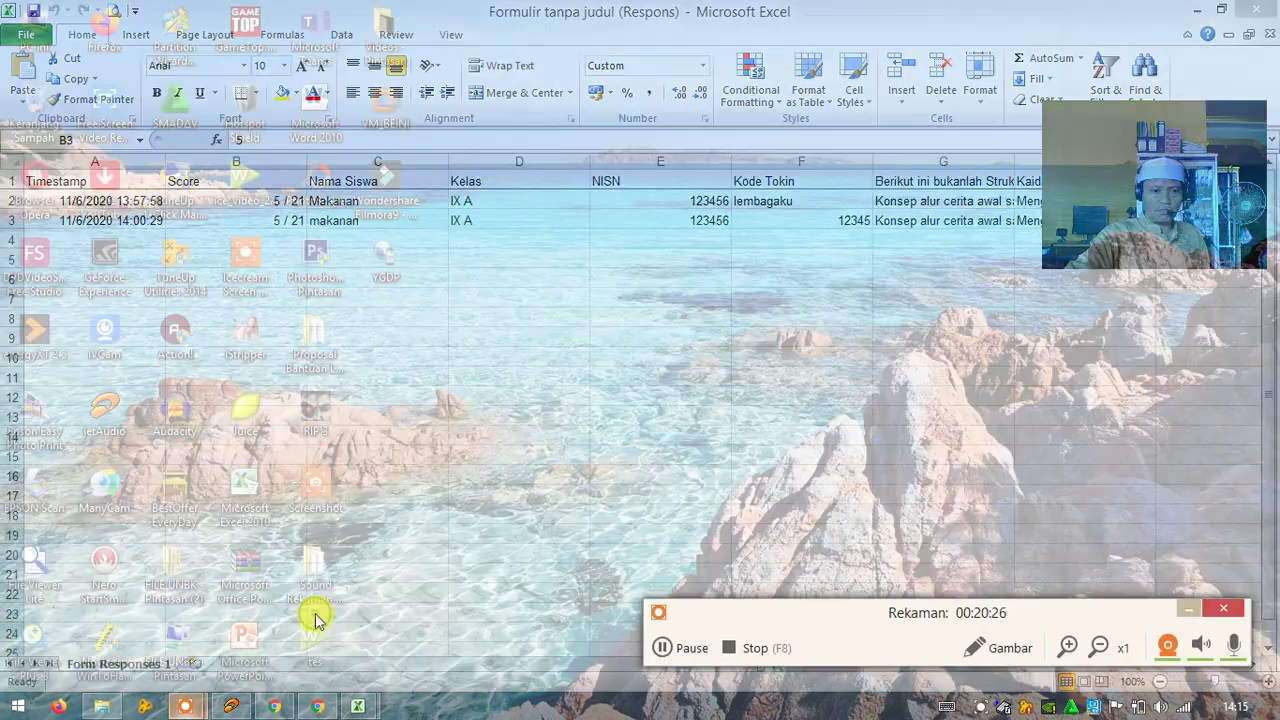
{"action": "left_click", "coordinate": [315, 614]}
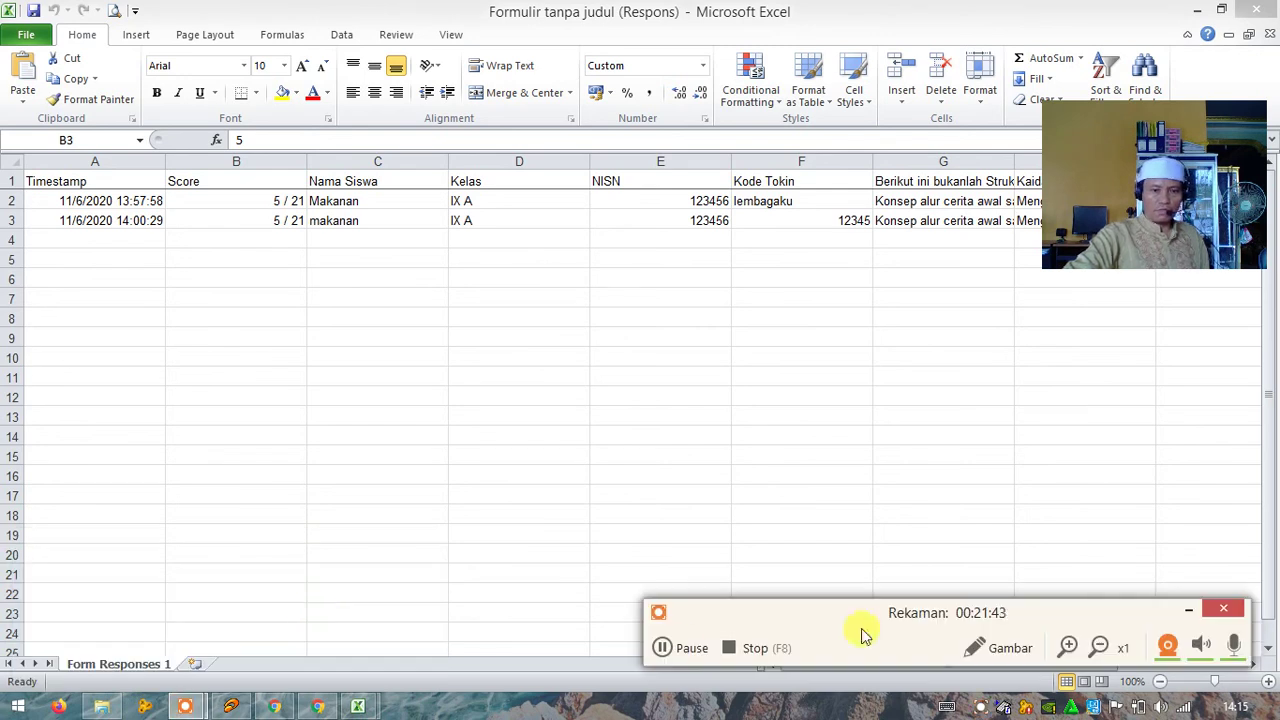
{"action": "left_click_drag", "start_coordinate": [1060, 612], "coordinate": [1050, 585]}
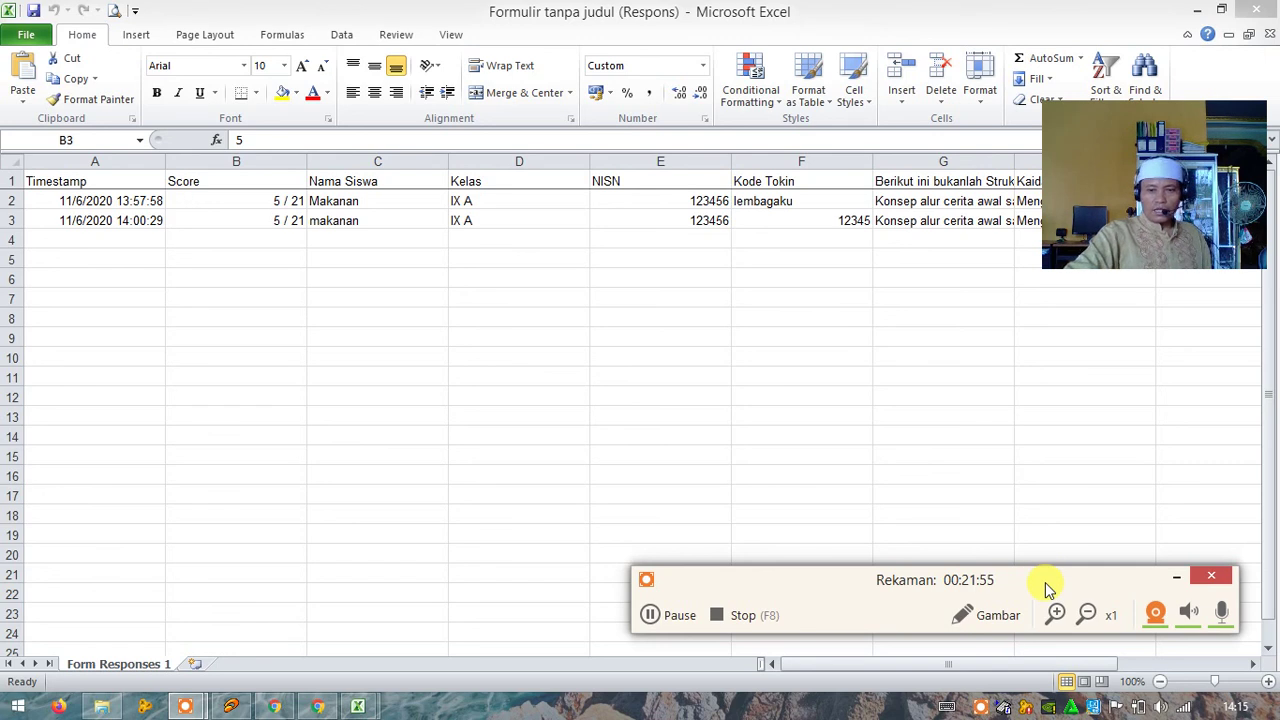
{"action": "left_click_drag", "start_coordinate": [1046, 586], "coordinate": [1034, 580]}
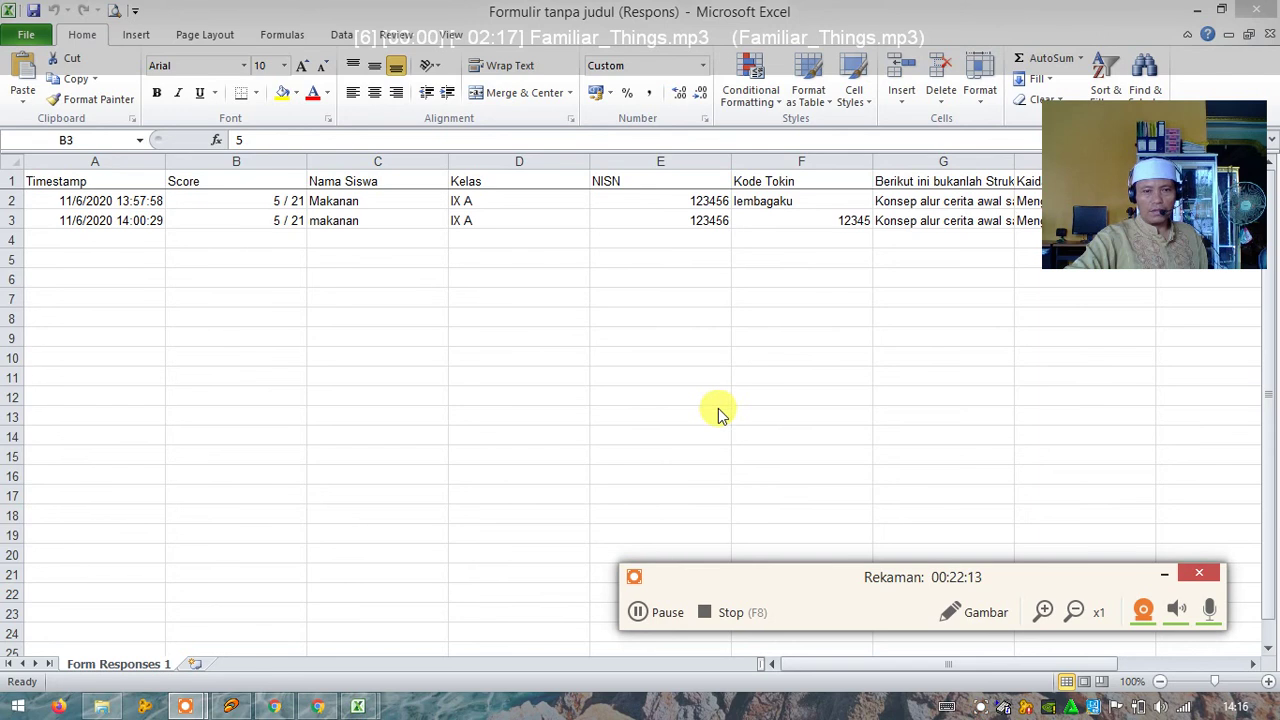
{"action": "left_click", "coordinate": [1256, 8]}
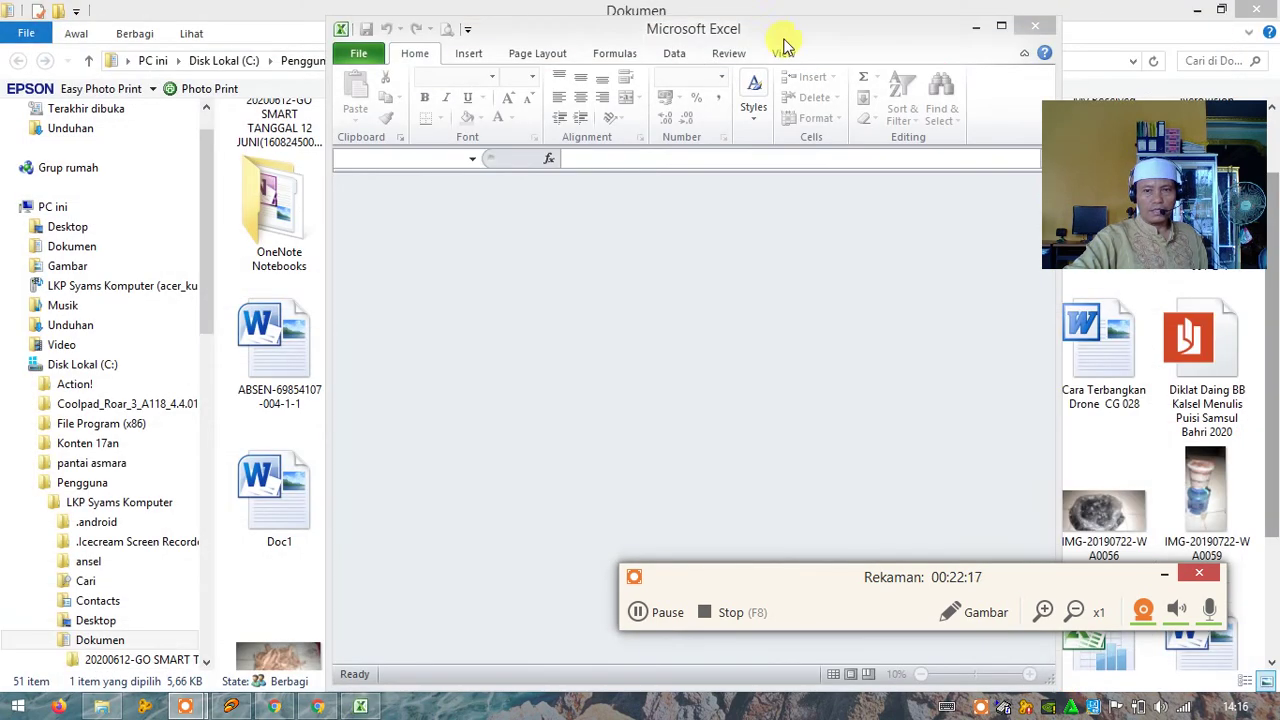
Step: Close the empty Excel window and switch back to the Google Sheets spreadsheet in Chrome
{"action": "left_click", "coordinate": [1034, 26]}
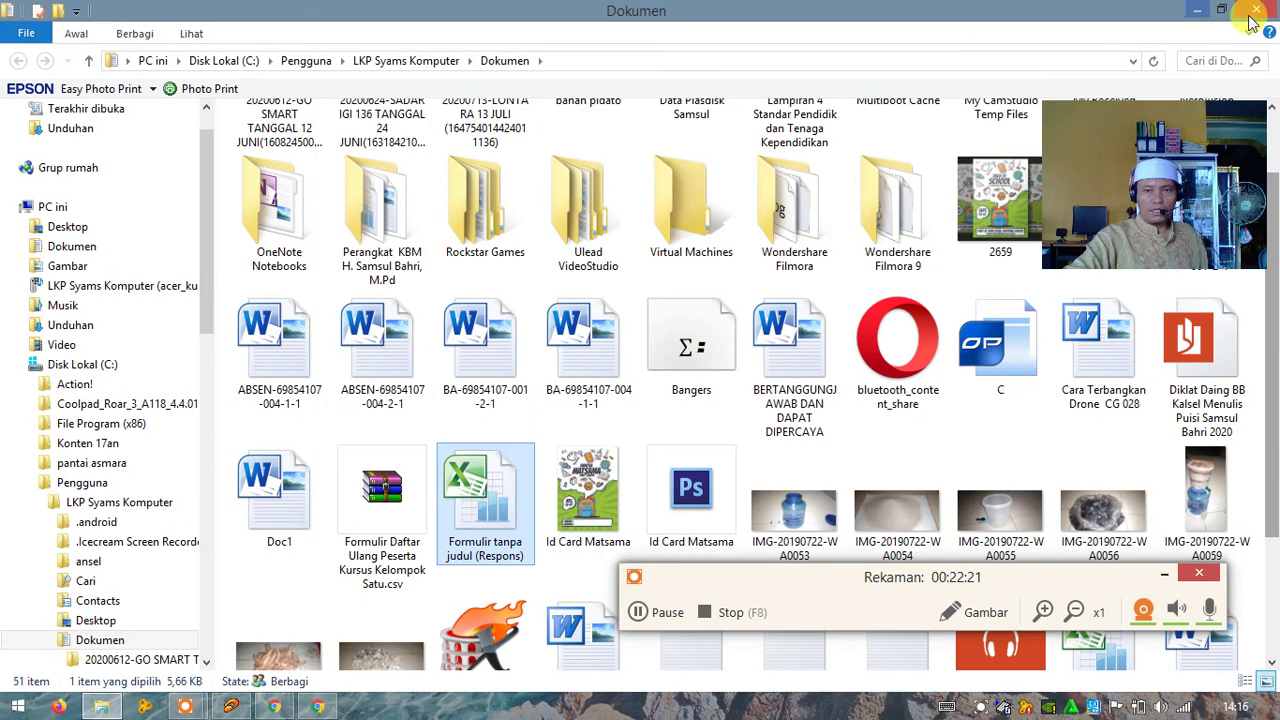
{"action": "key", "text": "alt+Tab"}
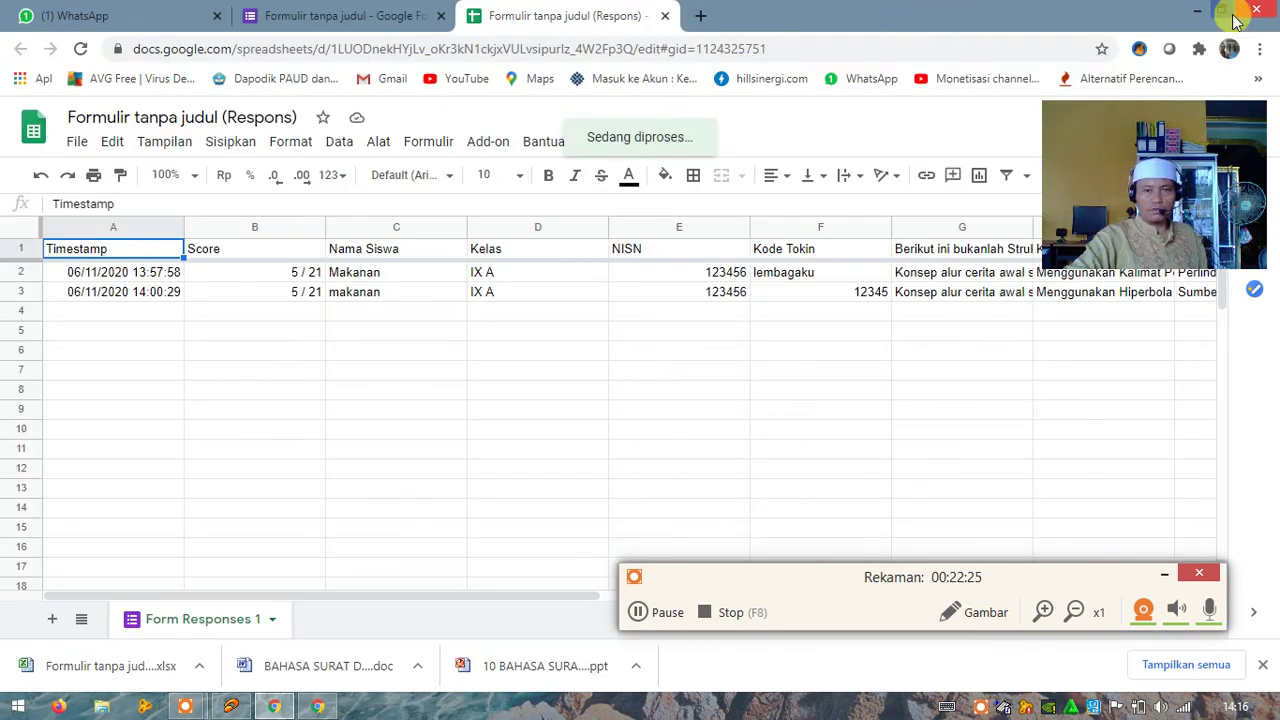
Step: Restore down the Chrome window showing the Google Sheets responses spreadsheet
{"action": "left_click", "coordinate": [1218, 12]}
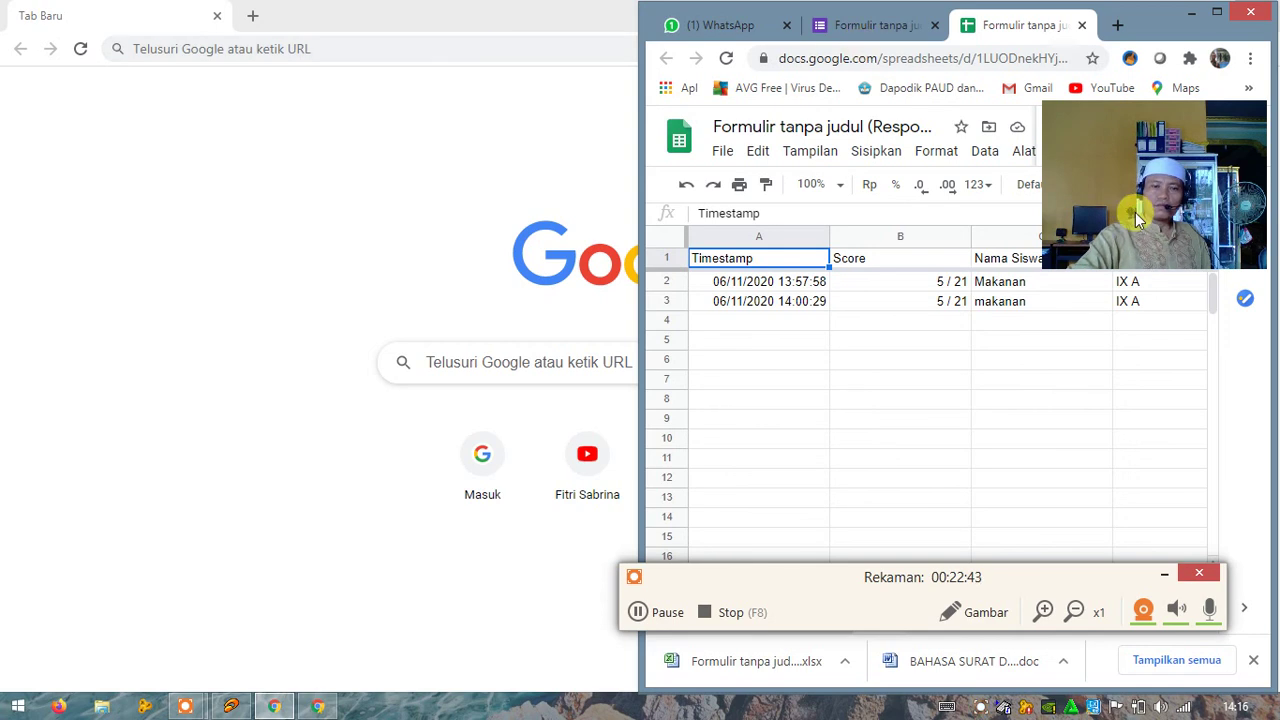
{"action": "left_click_drag", "start_coordinate": [250, 190], "coordinate": [94, 194]}
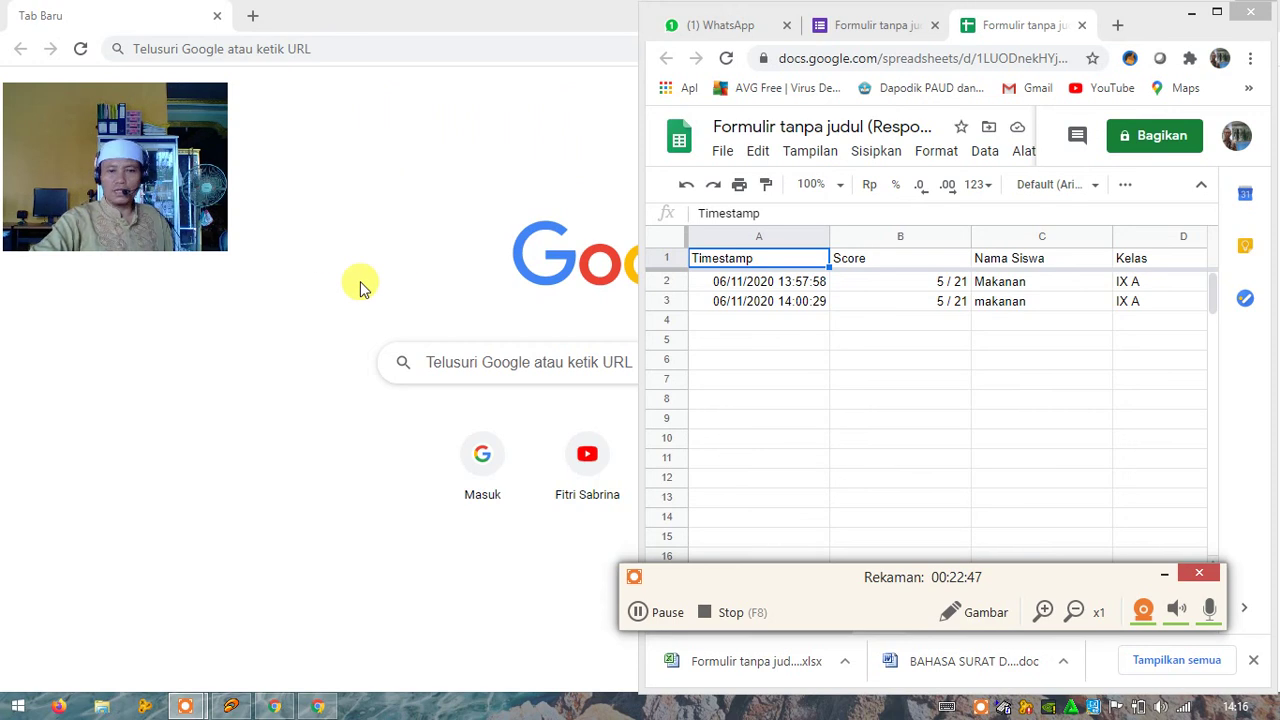